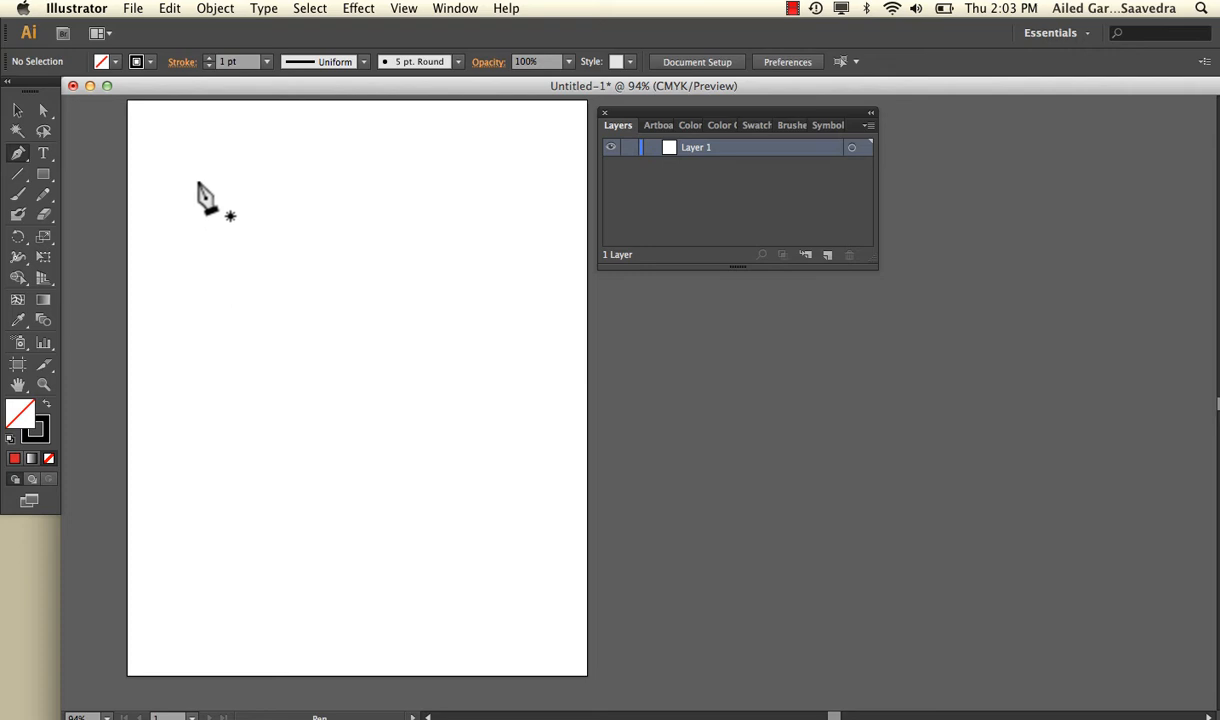
- Draw an open zigzag path of six corner points across the upper part of the page with the Pen tool
left_click(173, 258)
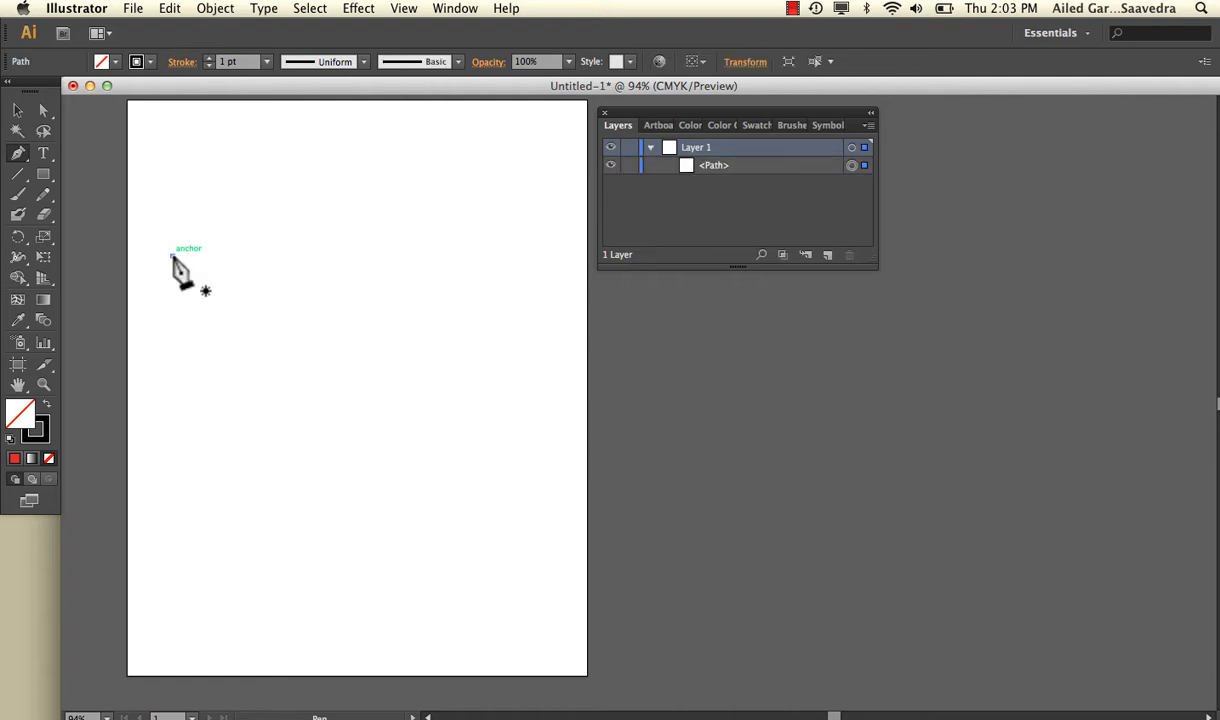
left_click(227, 162)
left_click(279, 256)
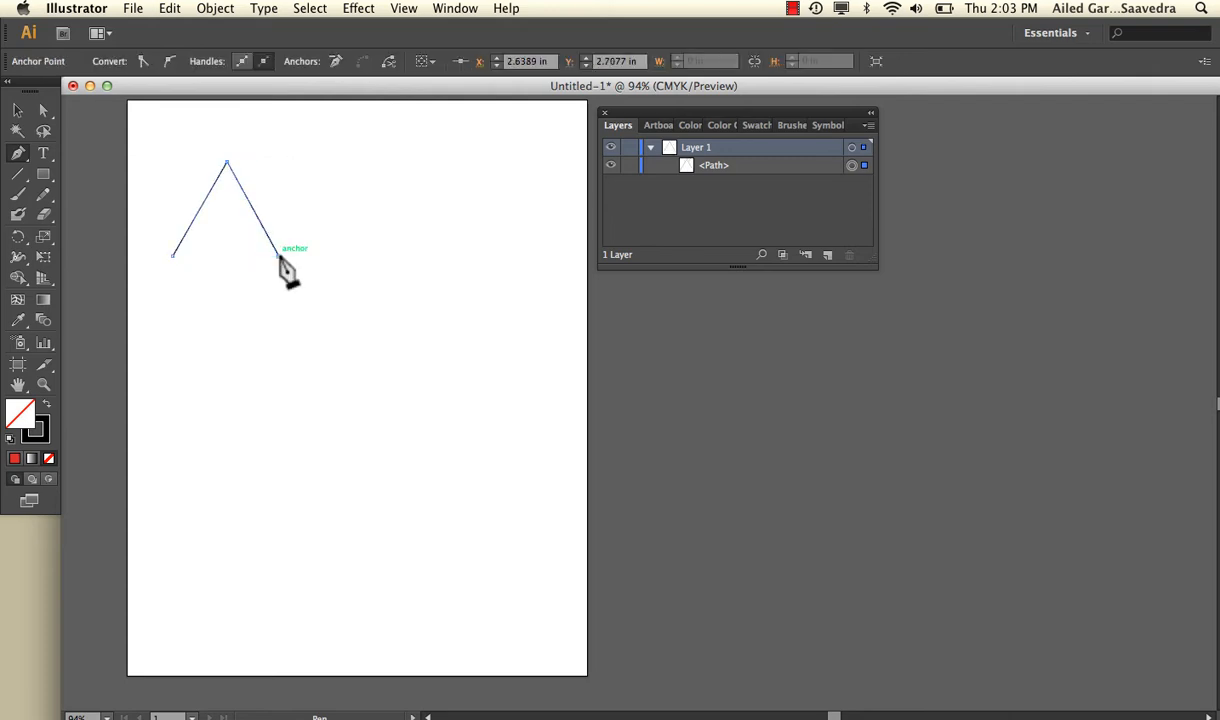
left_click(361, 119)
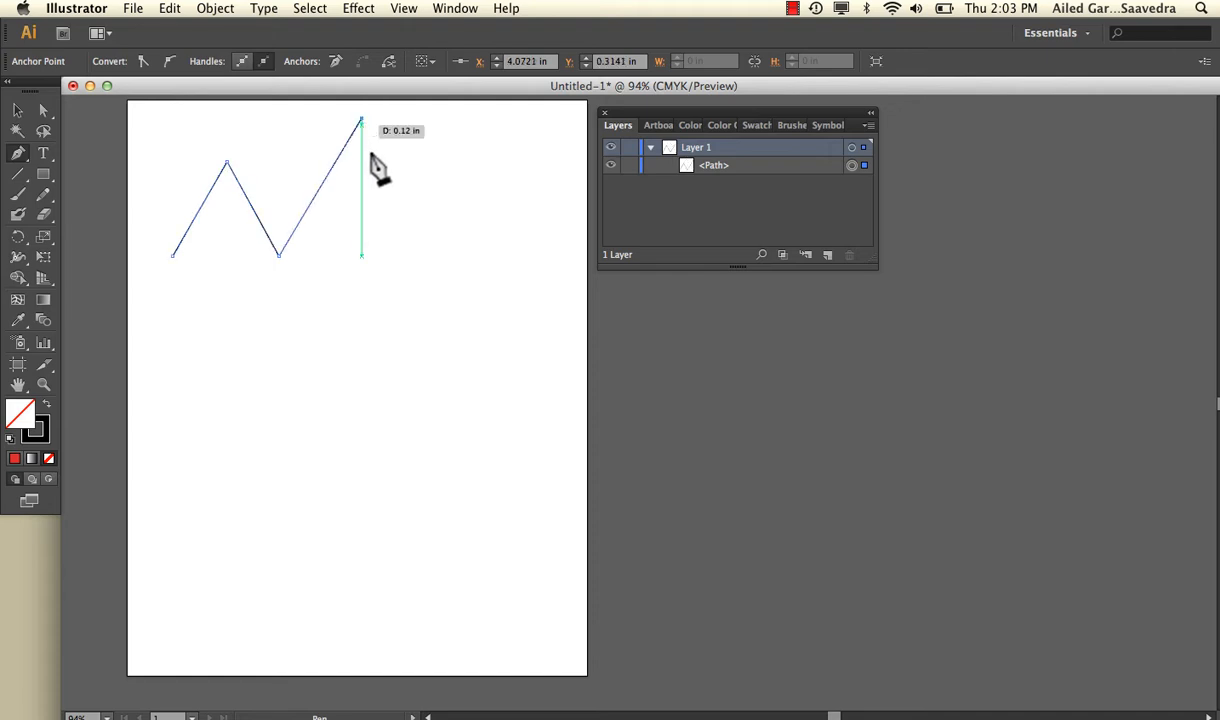
left_click(406, 284)
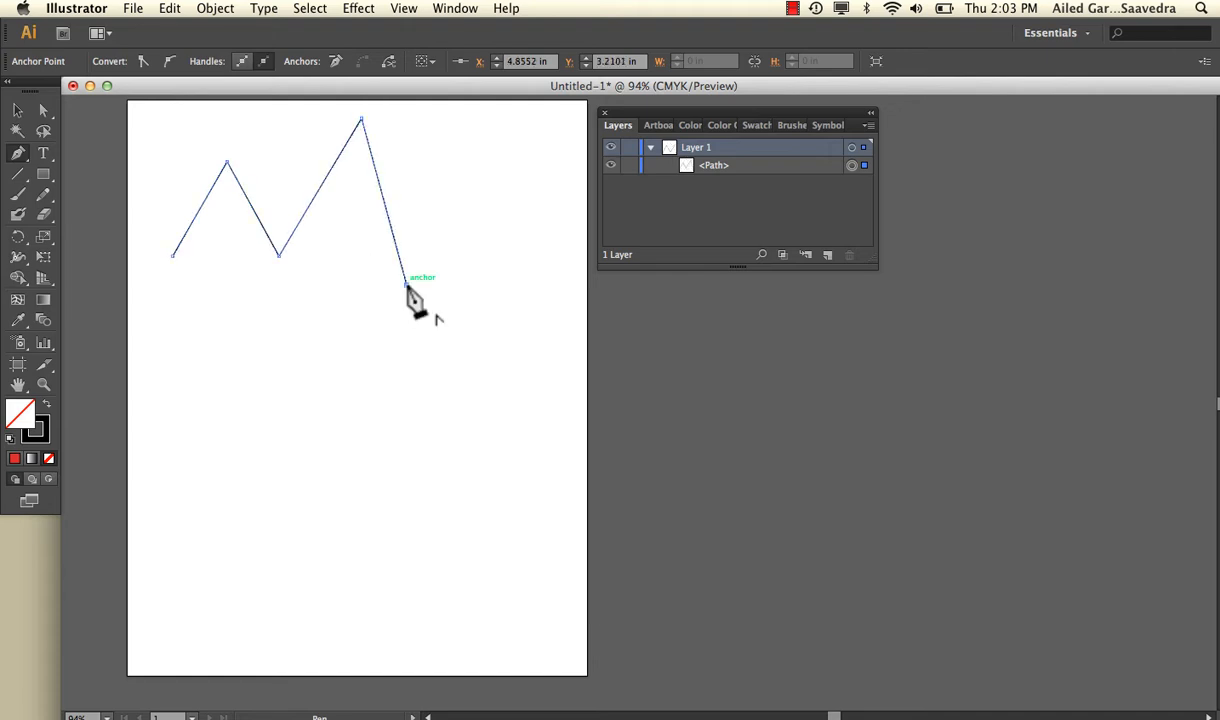
left_click(506, 119)
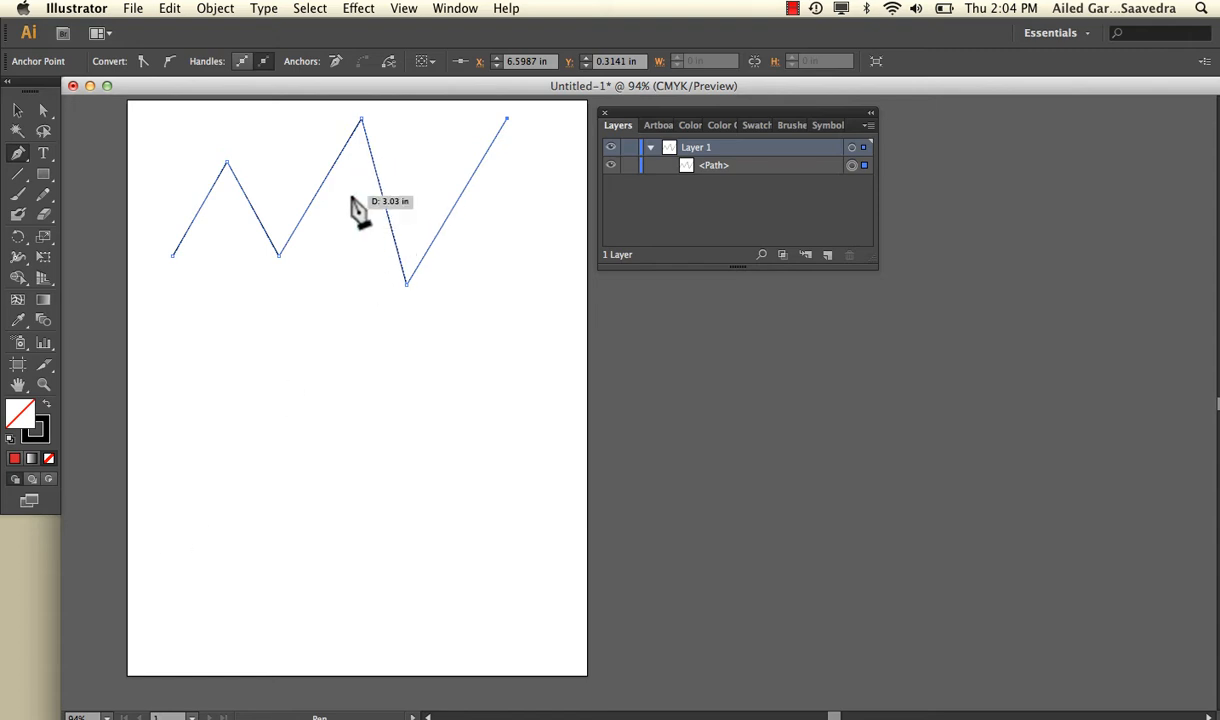
left_click(165, 563)
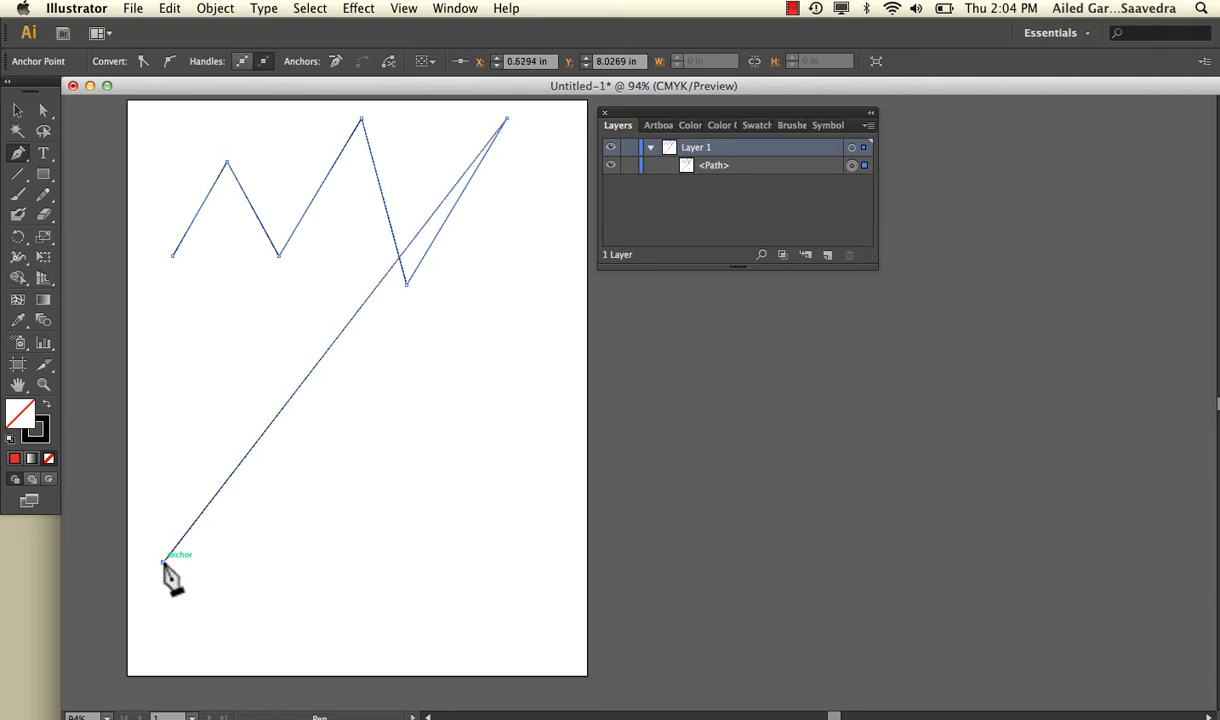
key("super")
key("super+z")
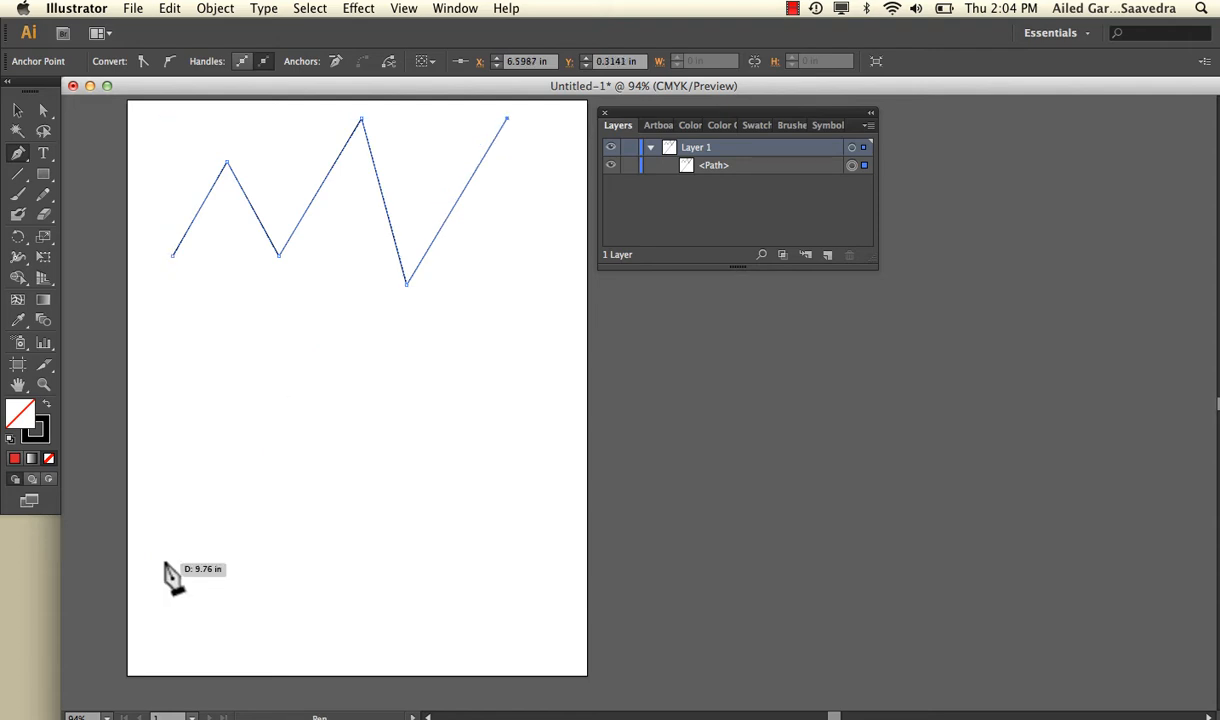
- End and deselect the open zigzag path, and toggle its layer visibility off and on
left_click(20, 112)
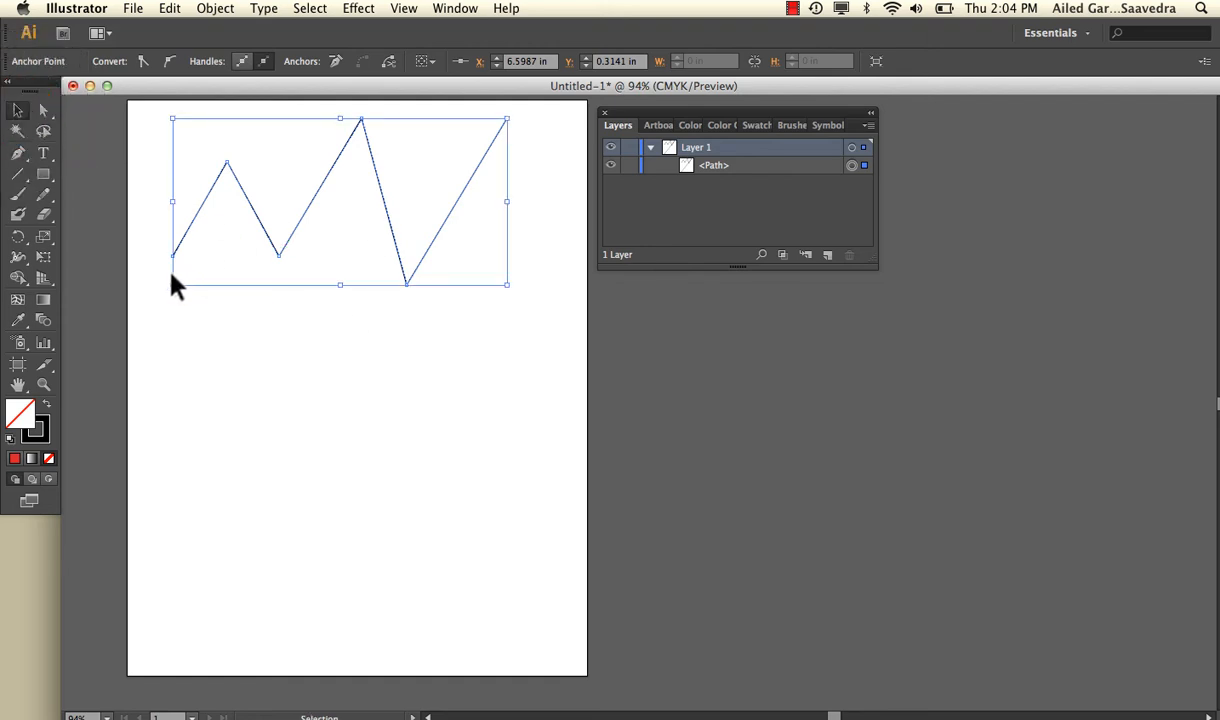
left_click(540, 327)
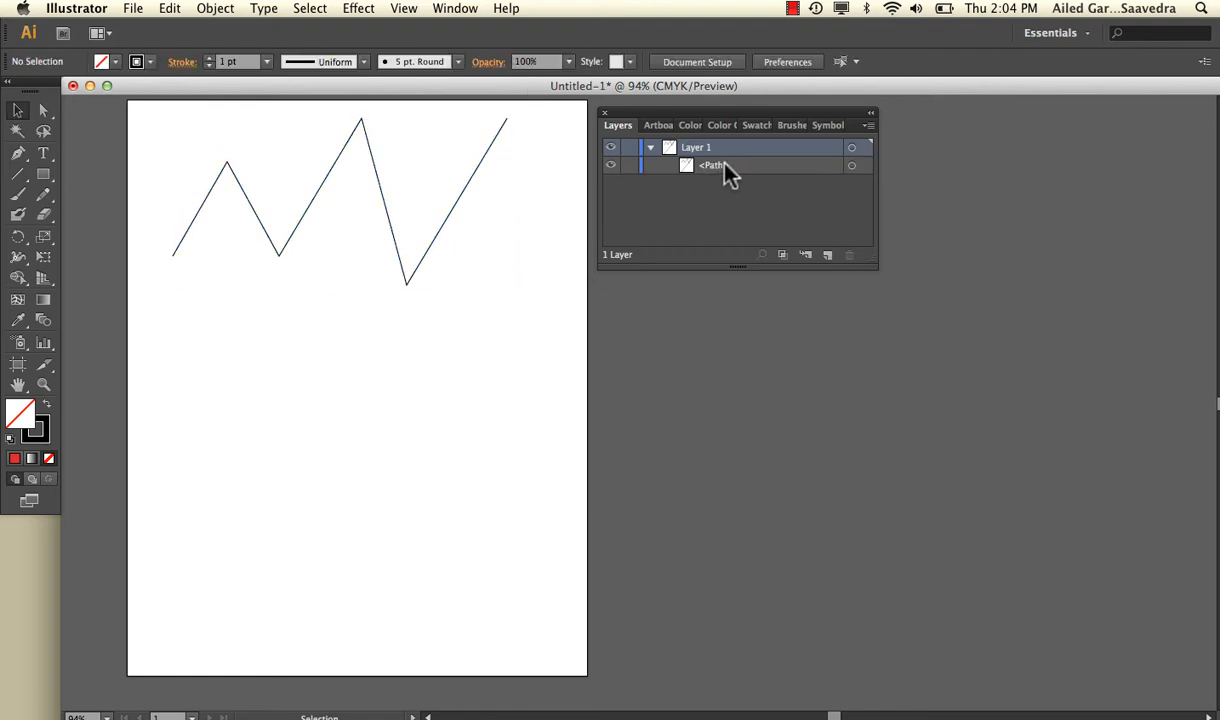
left_click(611, 165)
left_click(611, 165)
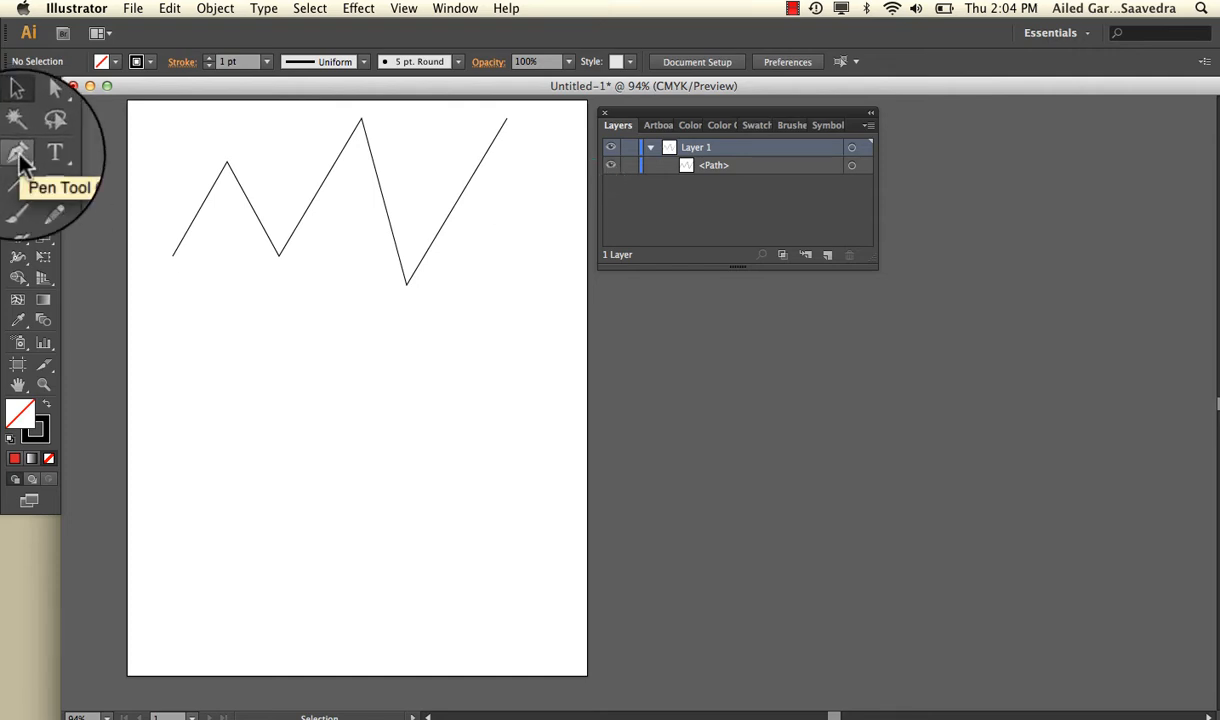
- Draw a closed Pen path below the open zigzag with four jagged peaks and a nearly flat base, ending on its starting point
left_click(19, 155)
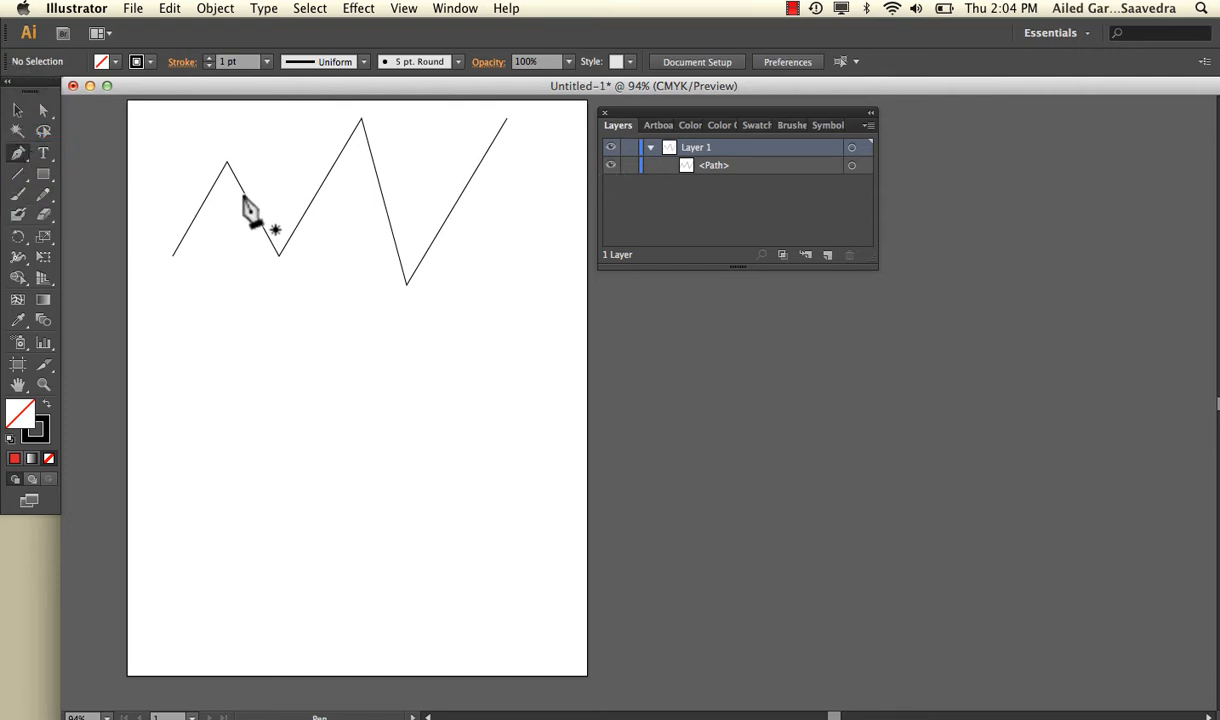
left_click(162, 389)
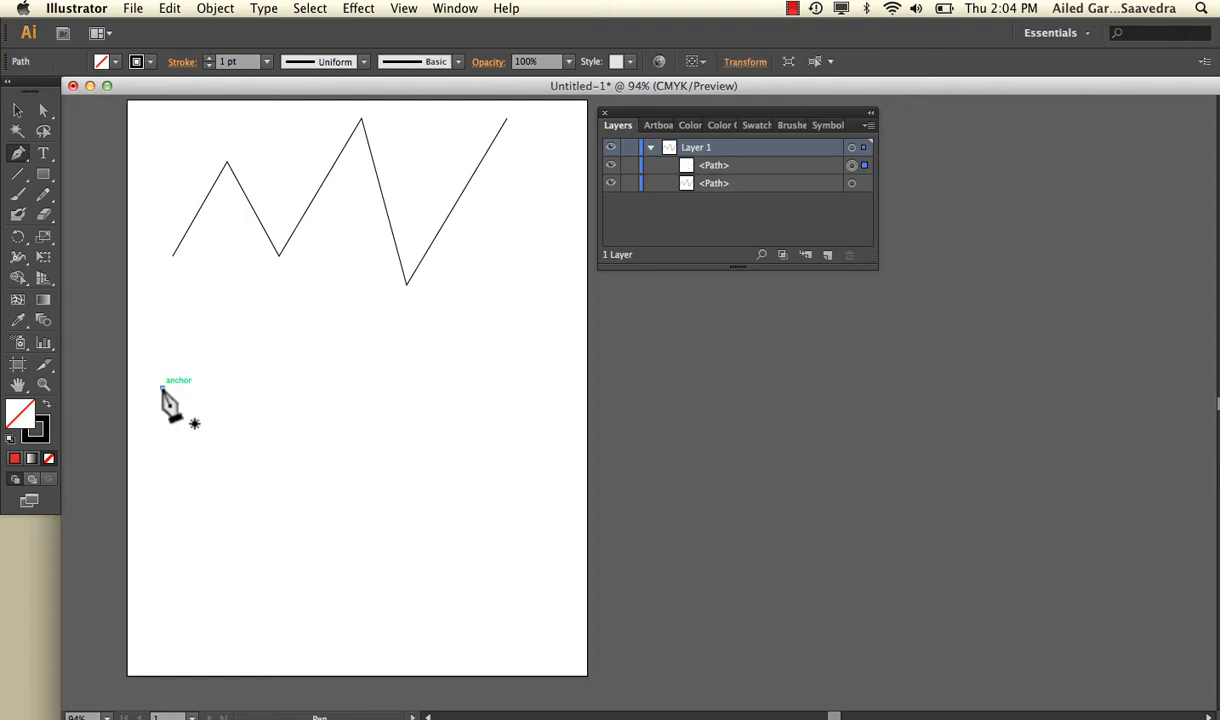
left_click(241, 286)
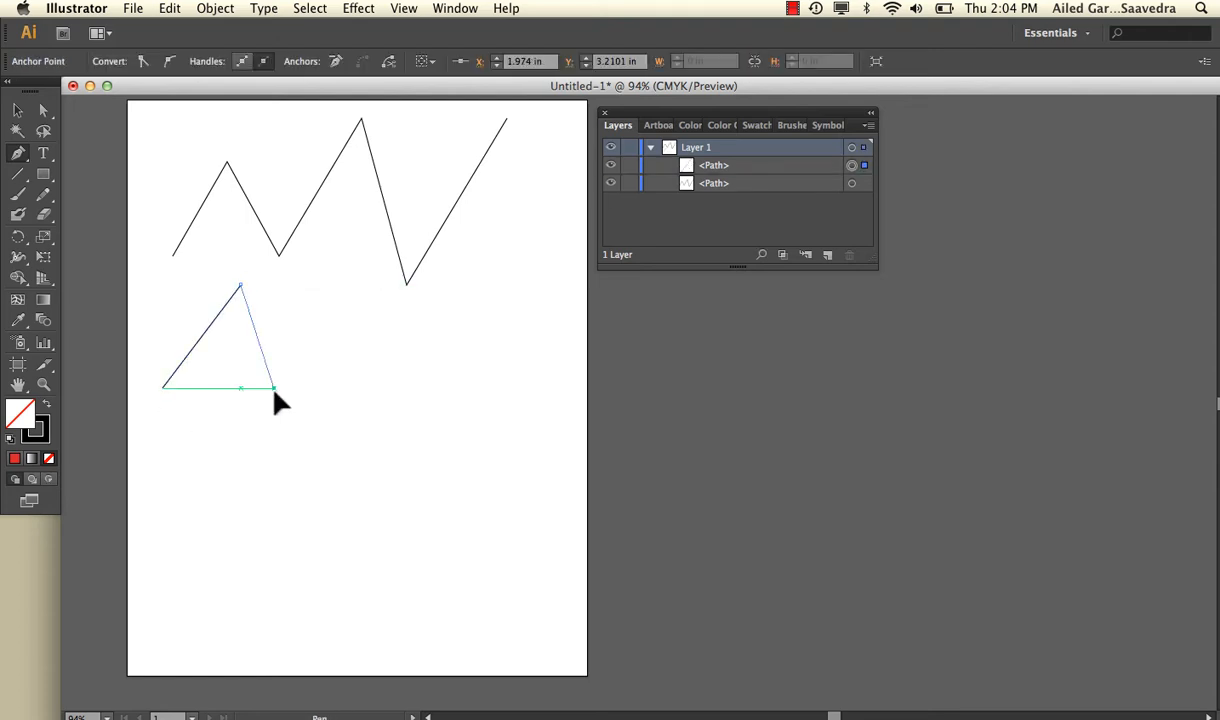
left_click(273, 387)
left_click(323, 319)
left_click(352, 407)
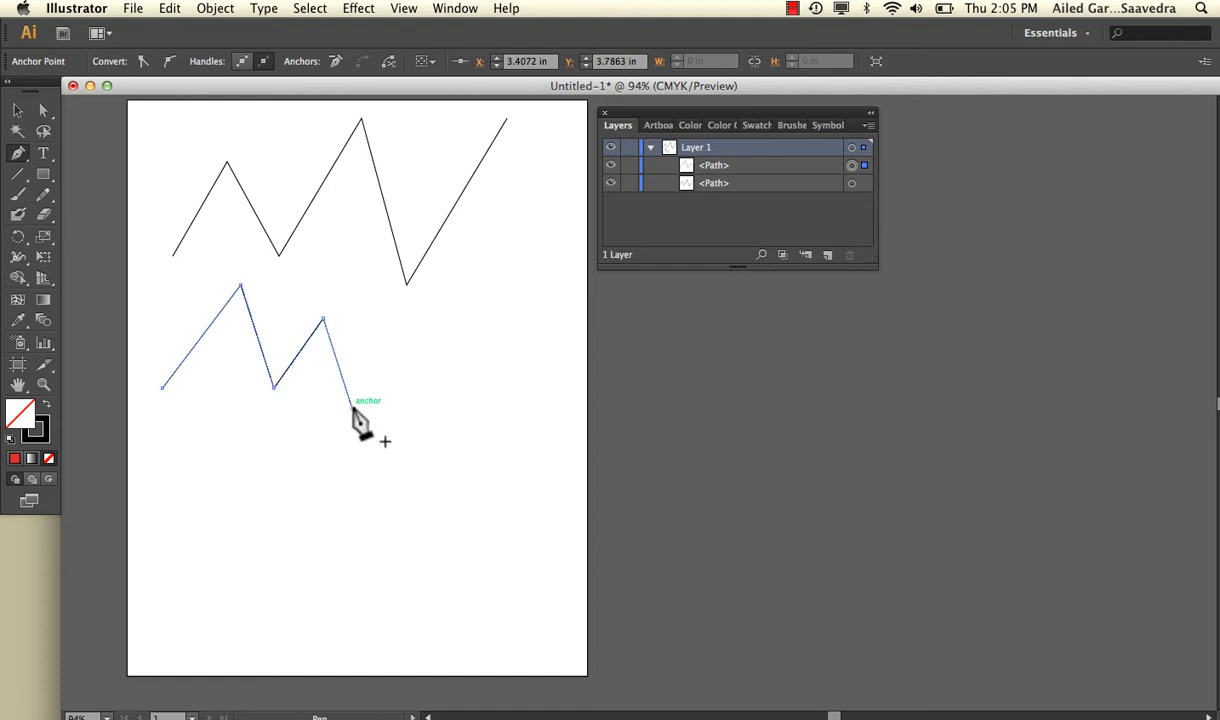
left_click(423, 309)
left_click(464, 414)
left_click(518, 298)
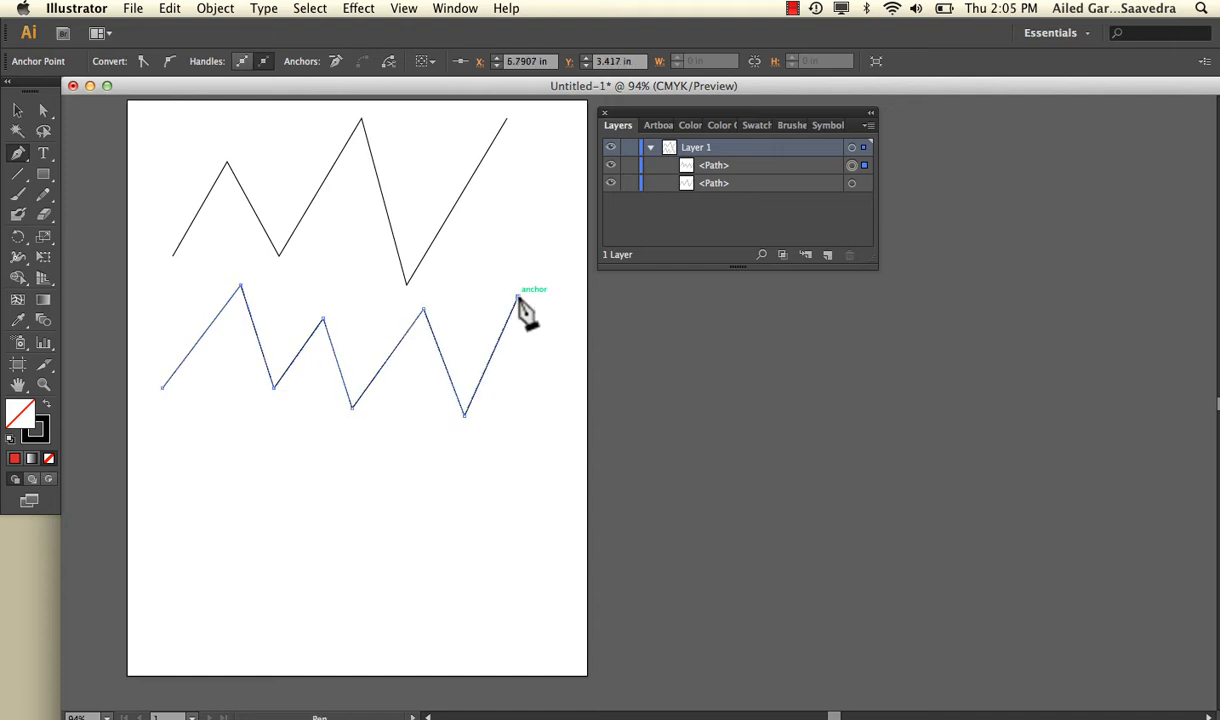
left_click(553, 448)
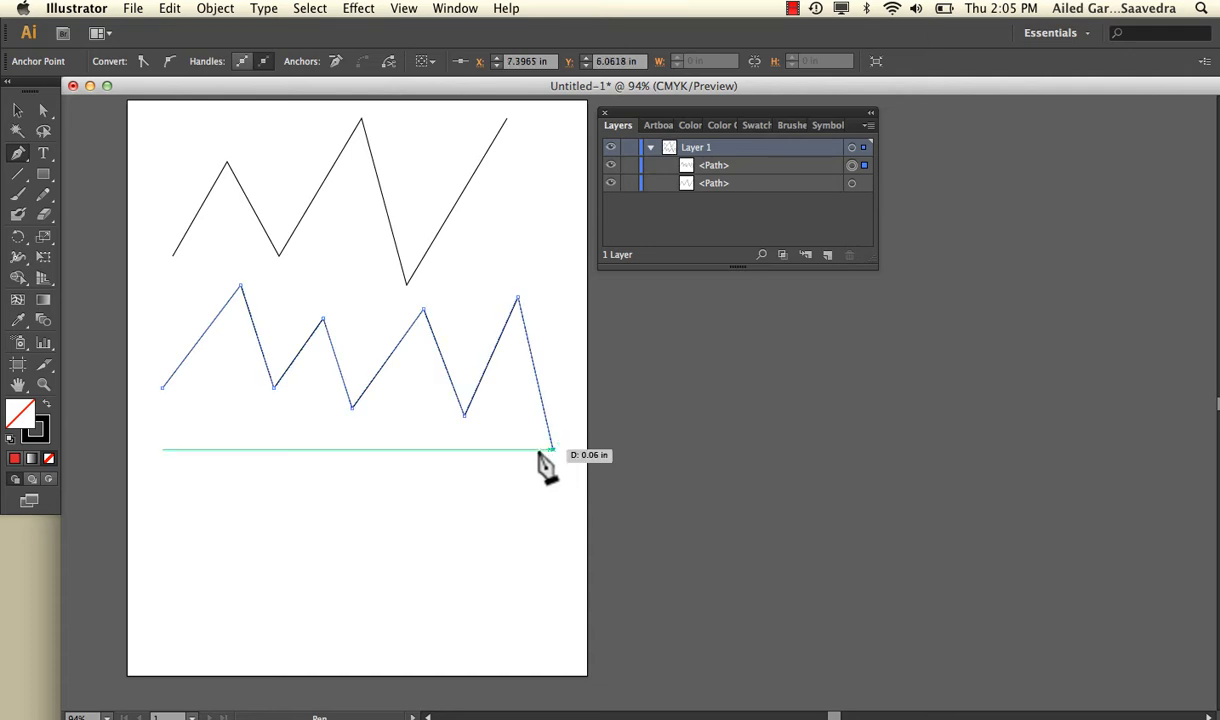
left_click(134, 445)
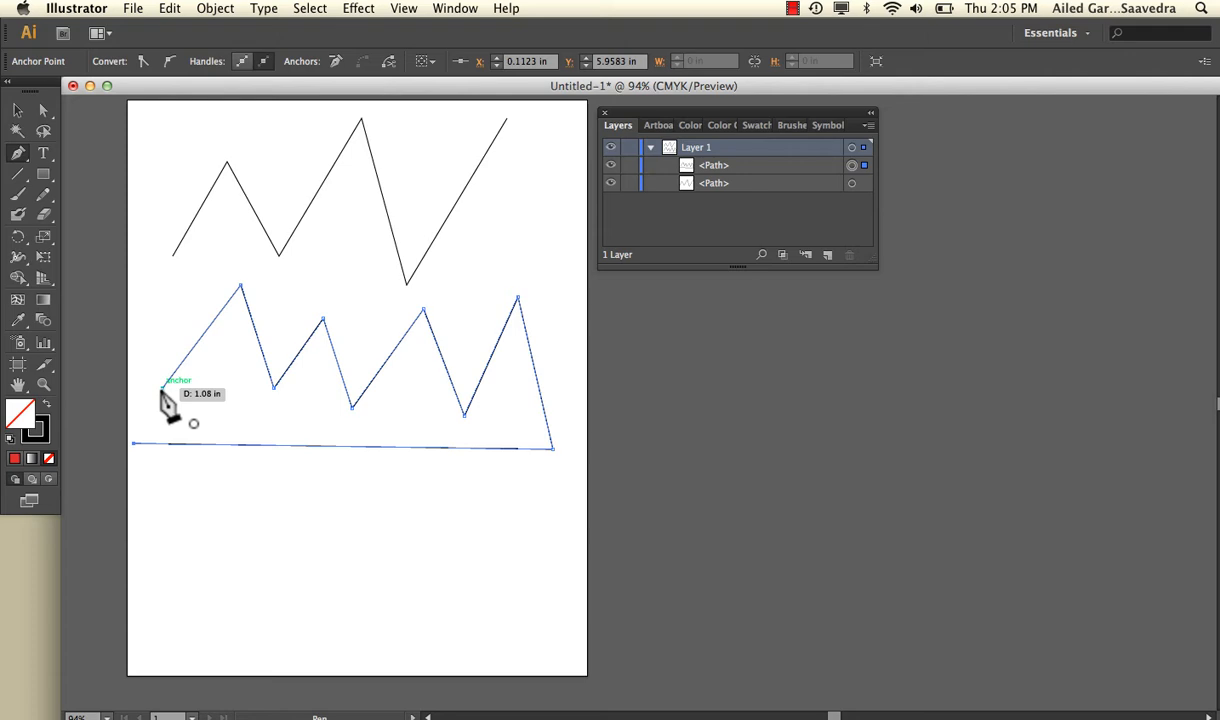
left_click(161, 388)
- Select the upper open zigzag path and fill it with red E52828
left_click(18, 110)
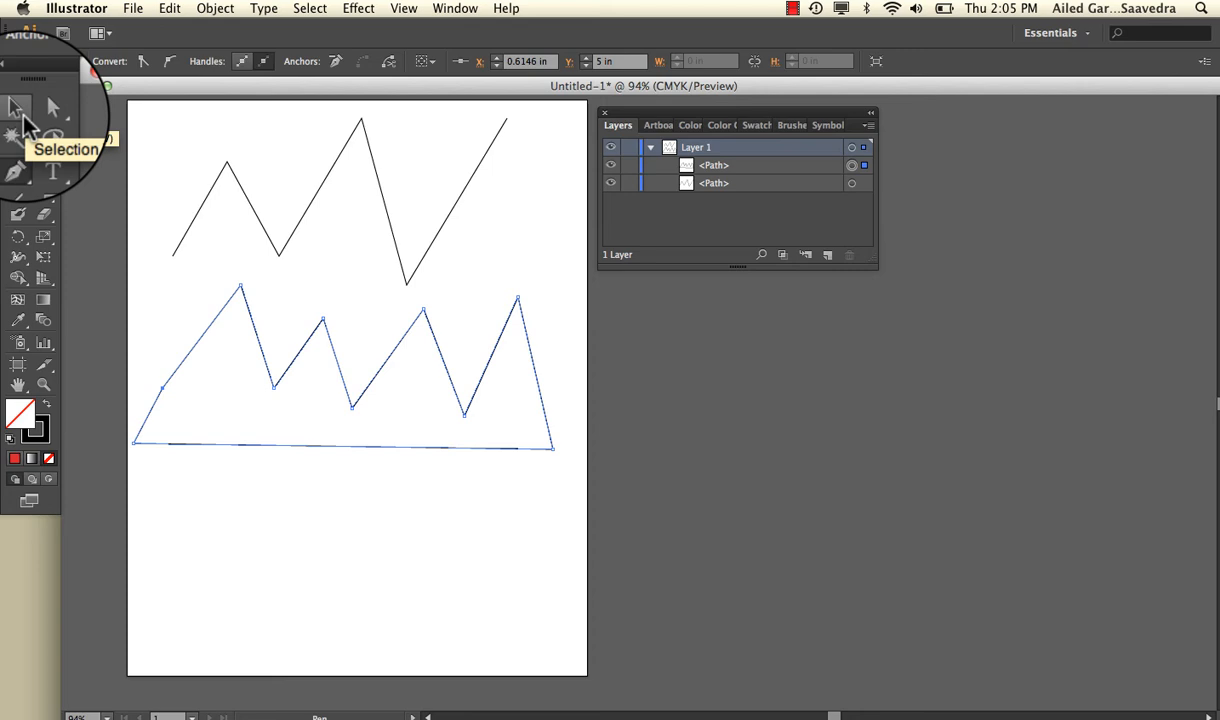
left_click(18, 110)
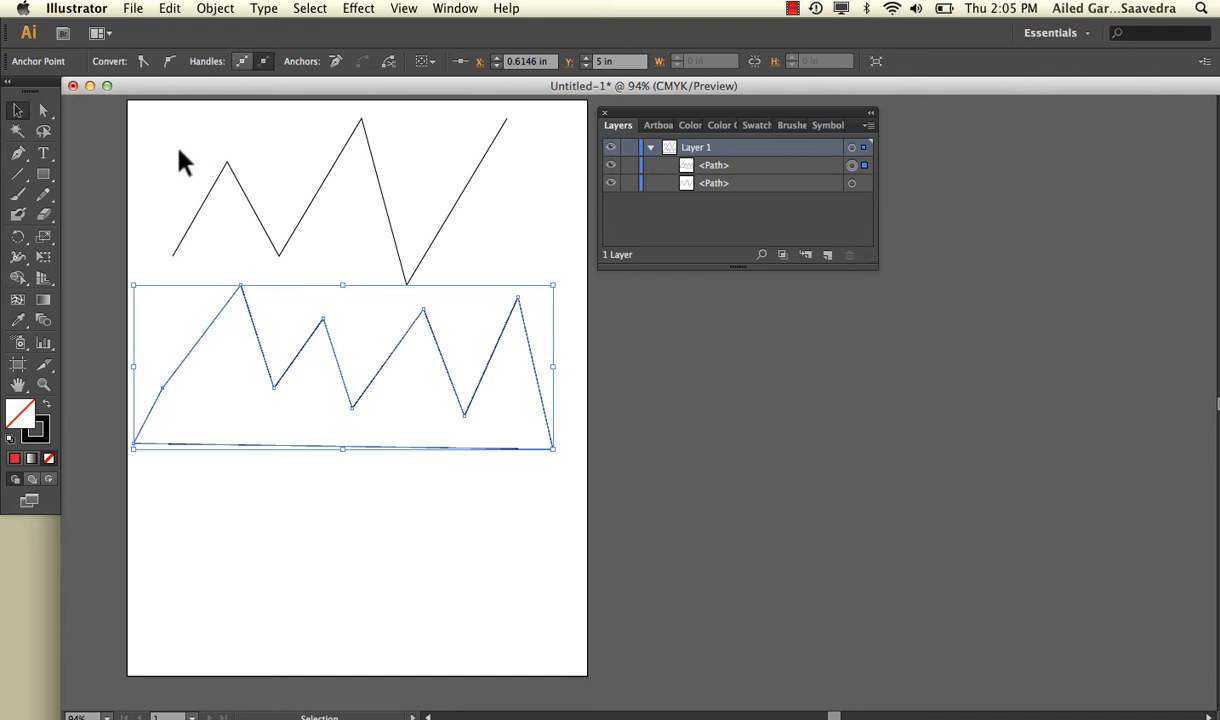
left_click_drag(180, 152, 370, 208)
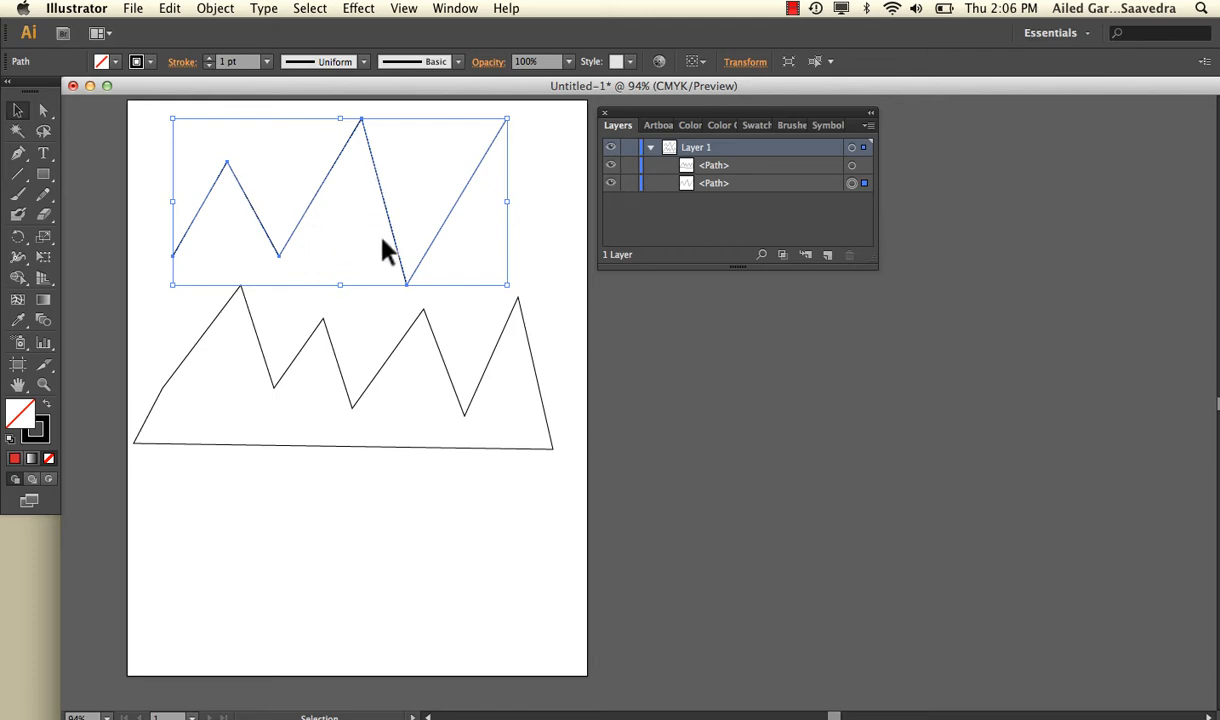
double_click(14, 426)
left_click(563, 273)
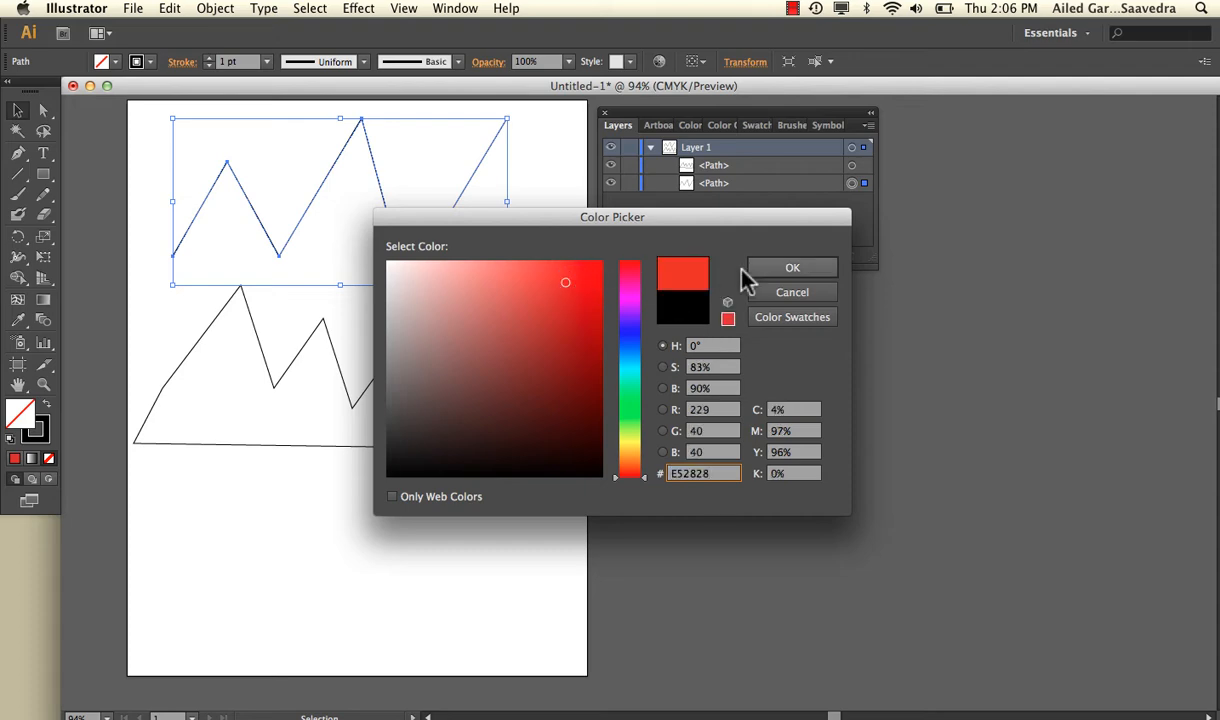
left_click(778, 267)
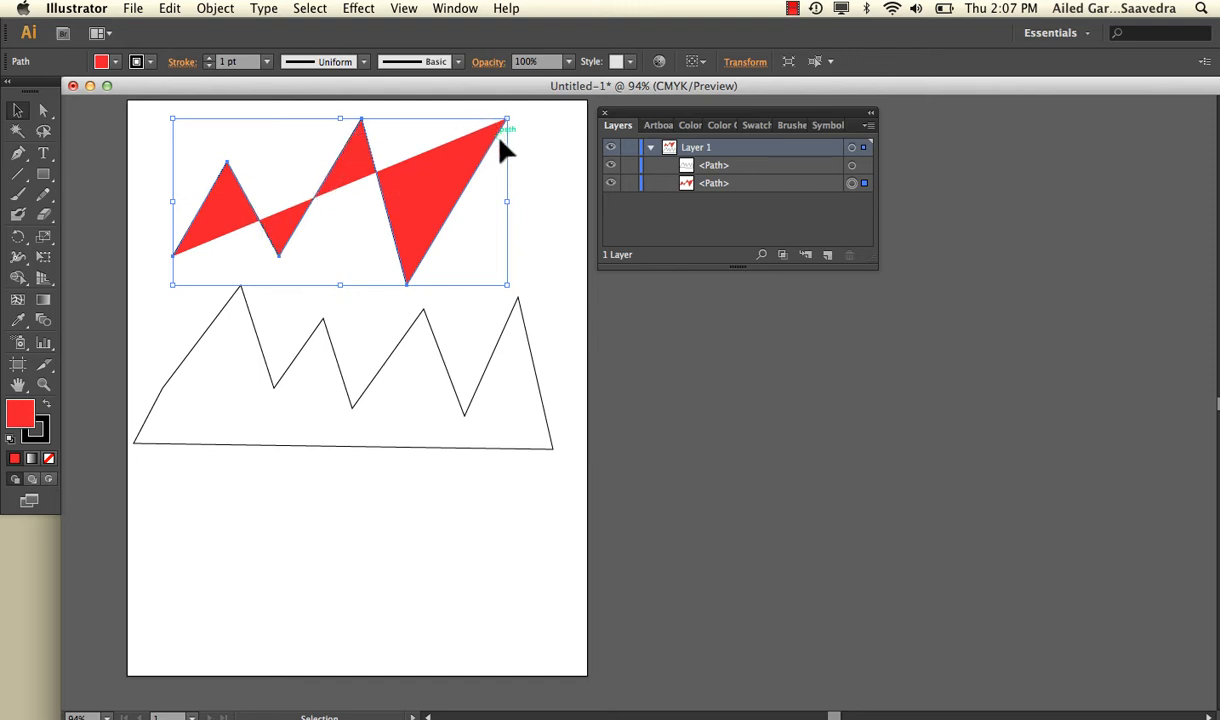
- Fill the lower closed jagged shape with darker red D11919 and deselect it
left_click(407, 345)
double_click(20, 410)
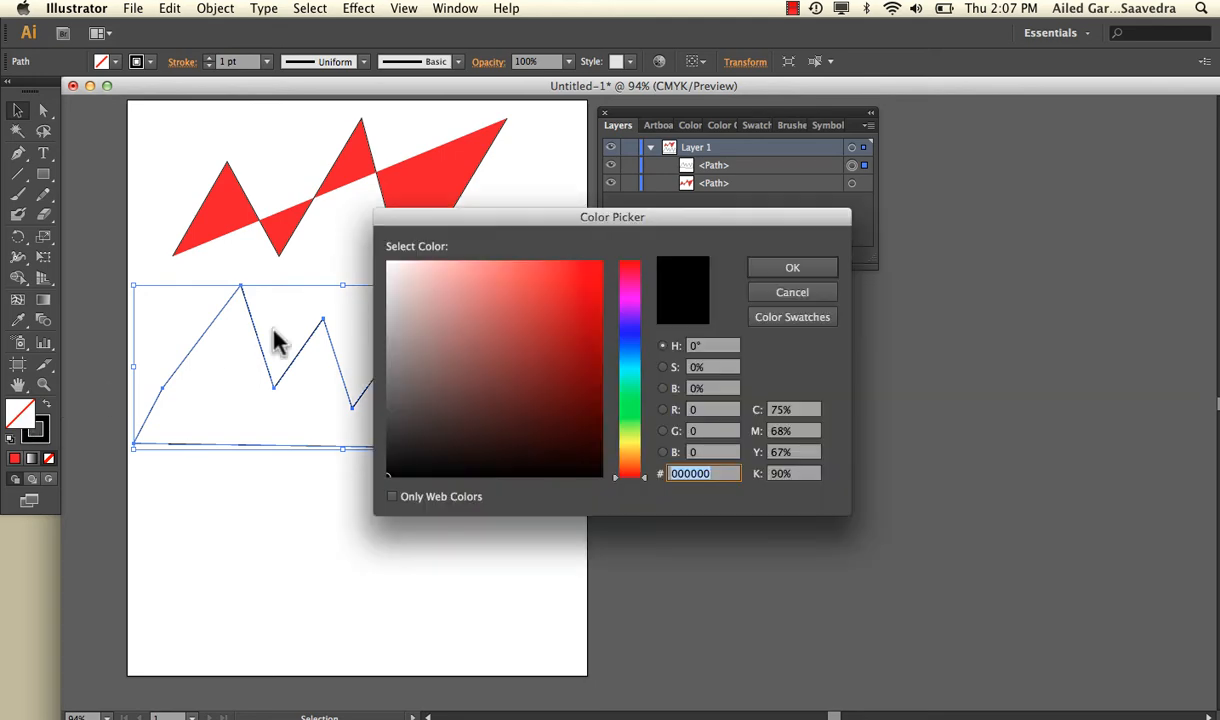
left_click(576, 299)
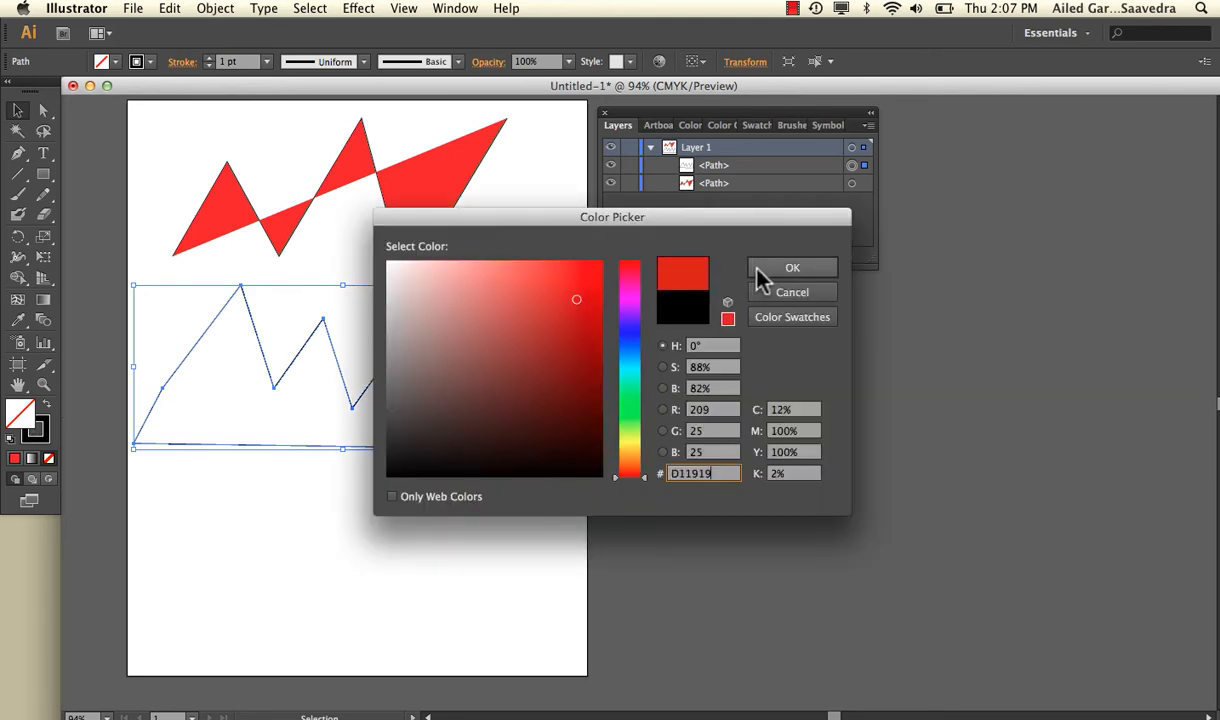
left_click(756, 269)
left_click(538, 258)
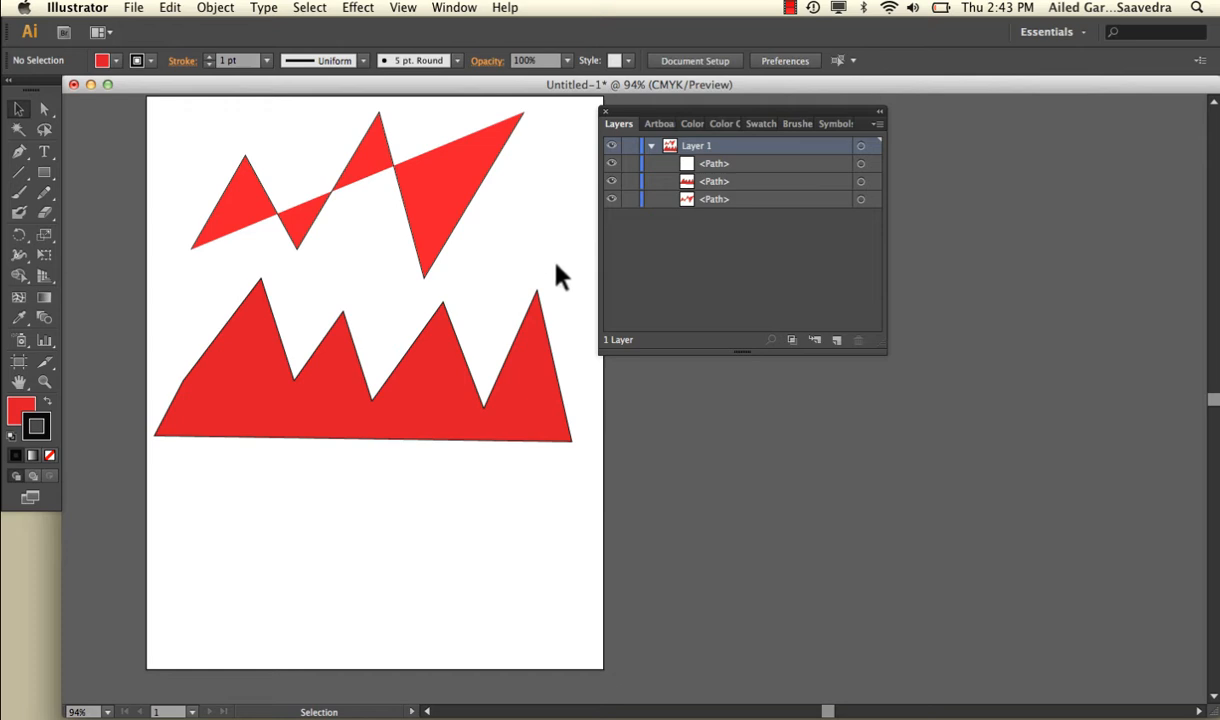
- Continue the upper zigzag with the Pen tool from its upper-right endpoint, adding base points and closing it at its first point
left_click(19, 152)
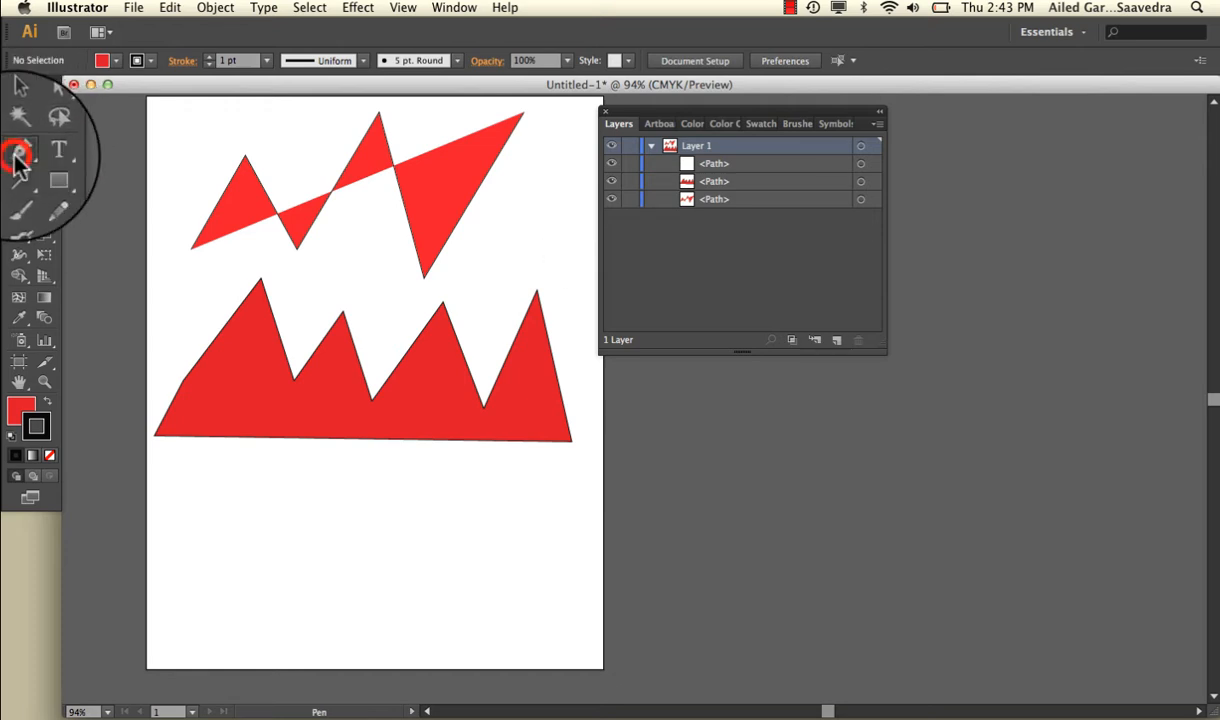
left_click(524, 114)
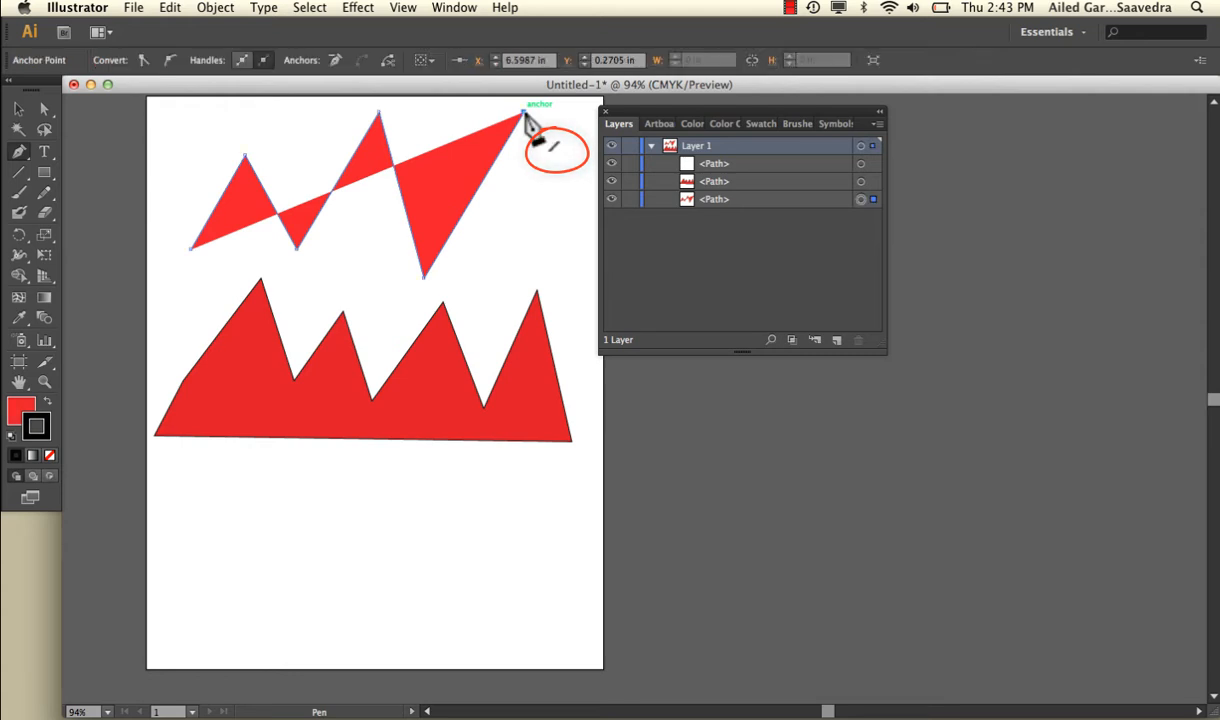
left_click(543, 283)
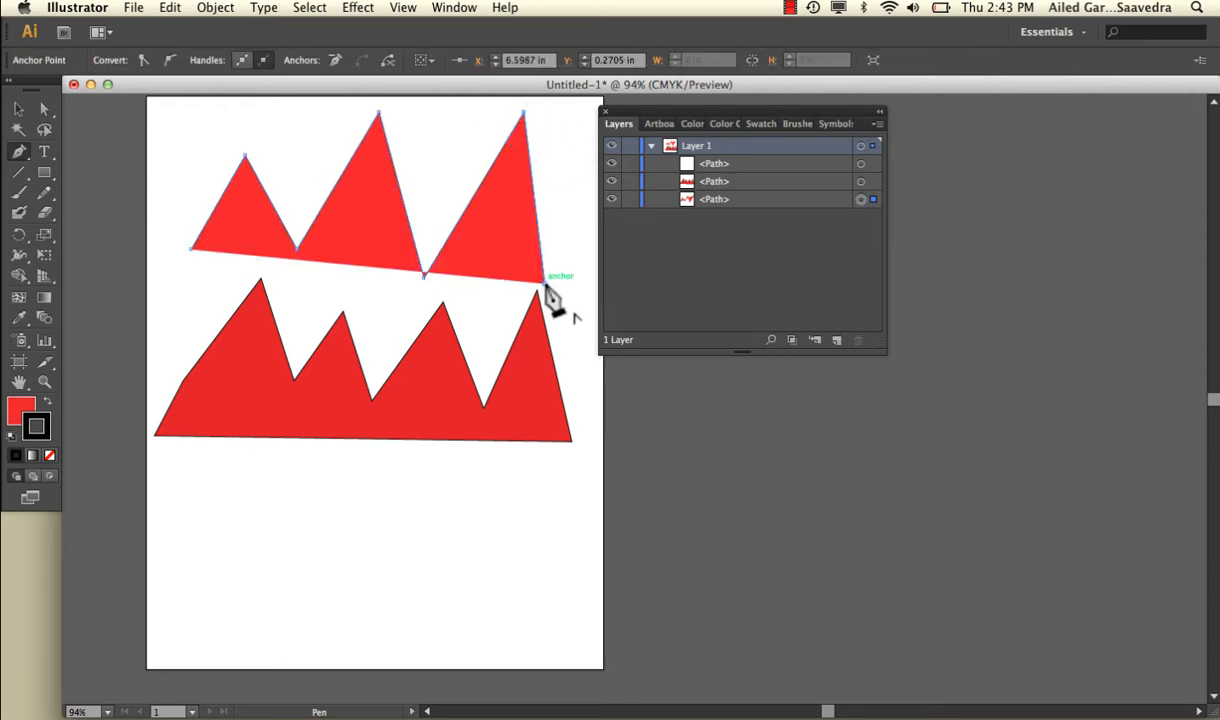
left_click(376, 296)
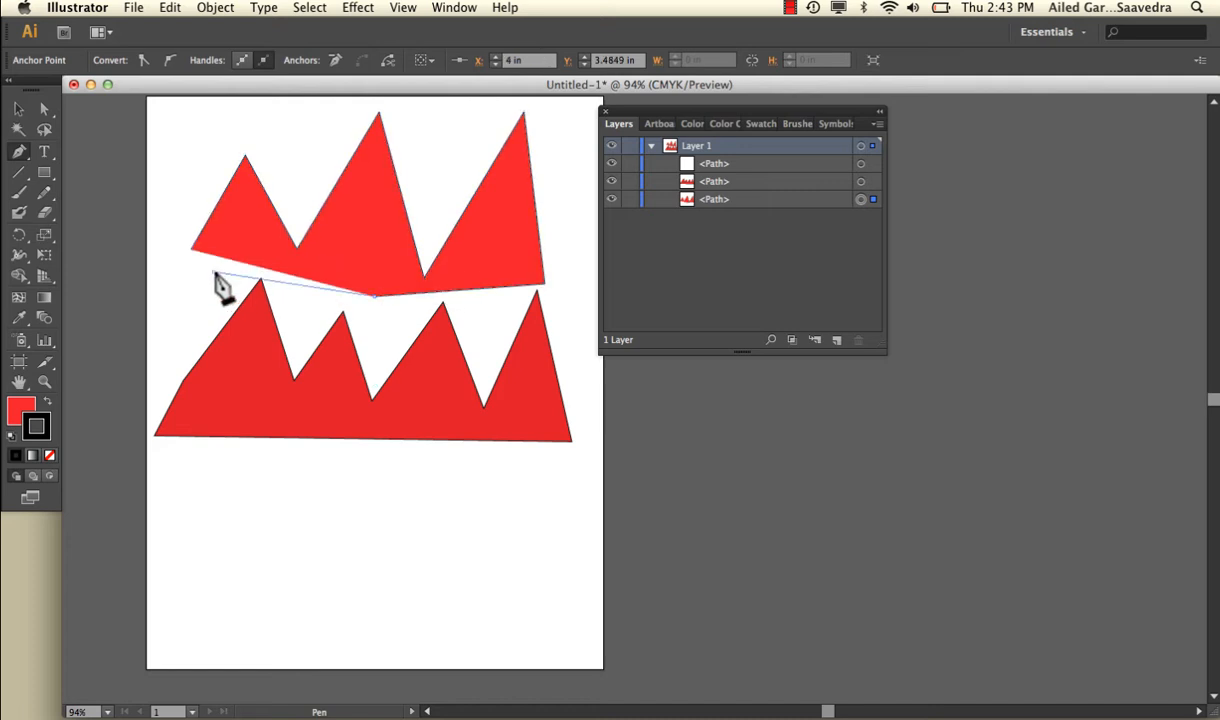
left_click(193, 250)
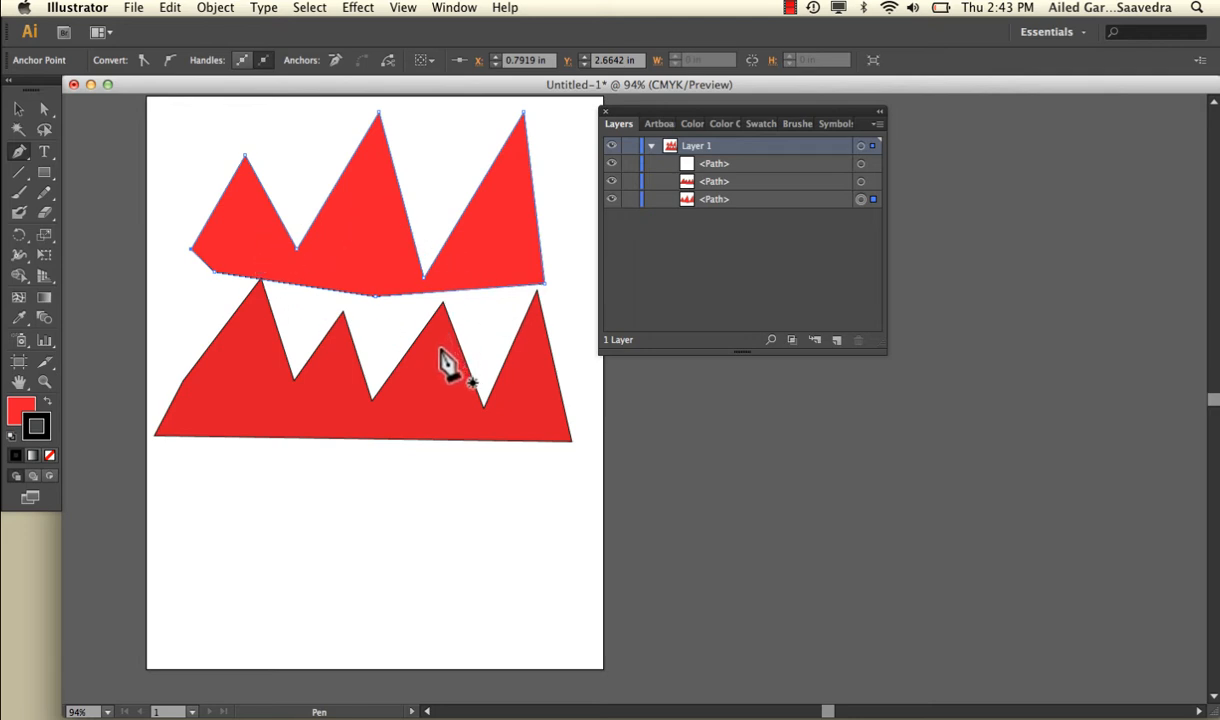
- Nudge the upper closed red shape upward in eight increments, away from the lower shape
key("v")
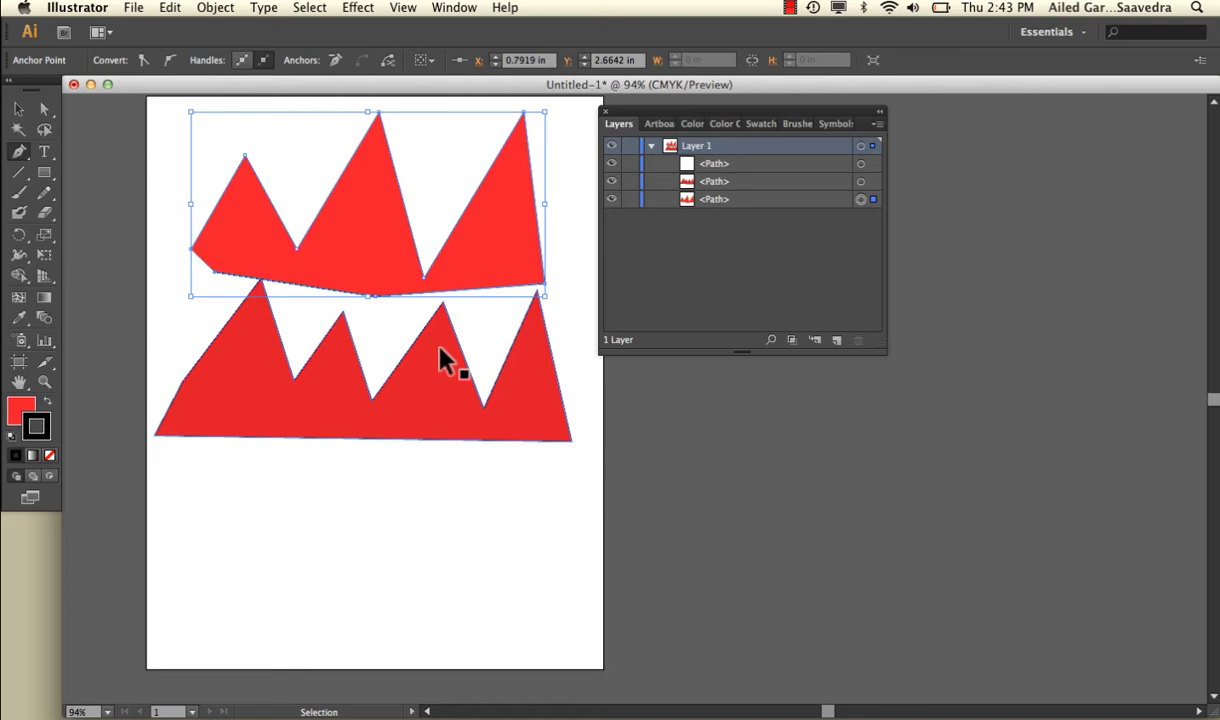
key("Up")
key("Up")
key("Up")
key("Up")
key("Up")
key("Up")
key("Up")
key("Up")
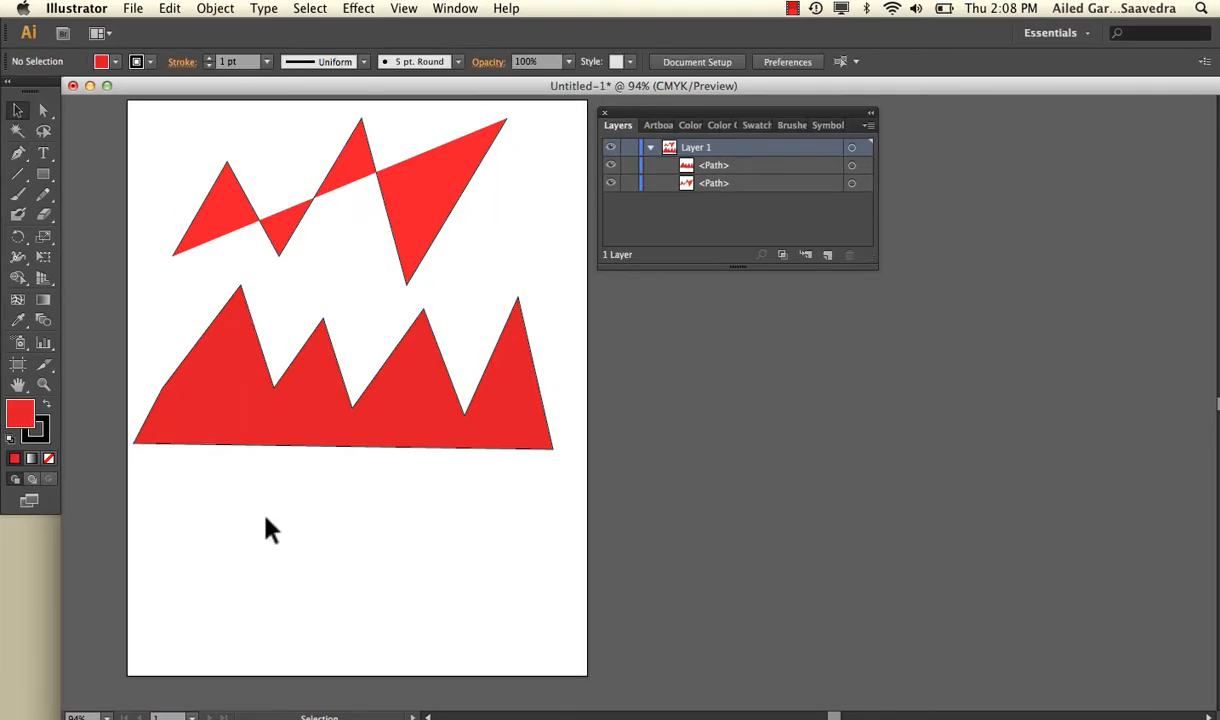
- Move the upper red open zigzag straight up so its peaks extend past the page's top edge
scroll(265, 518, "down", 2)
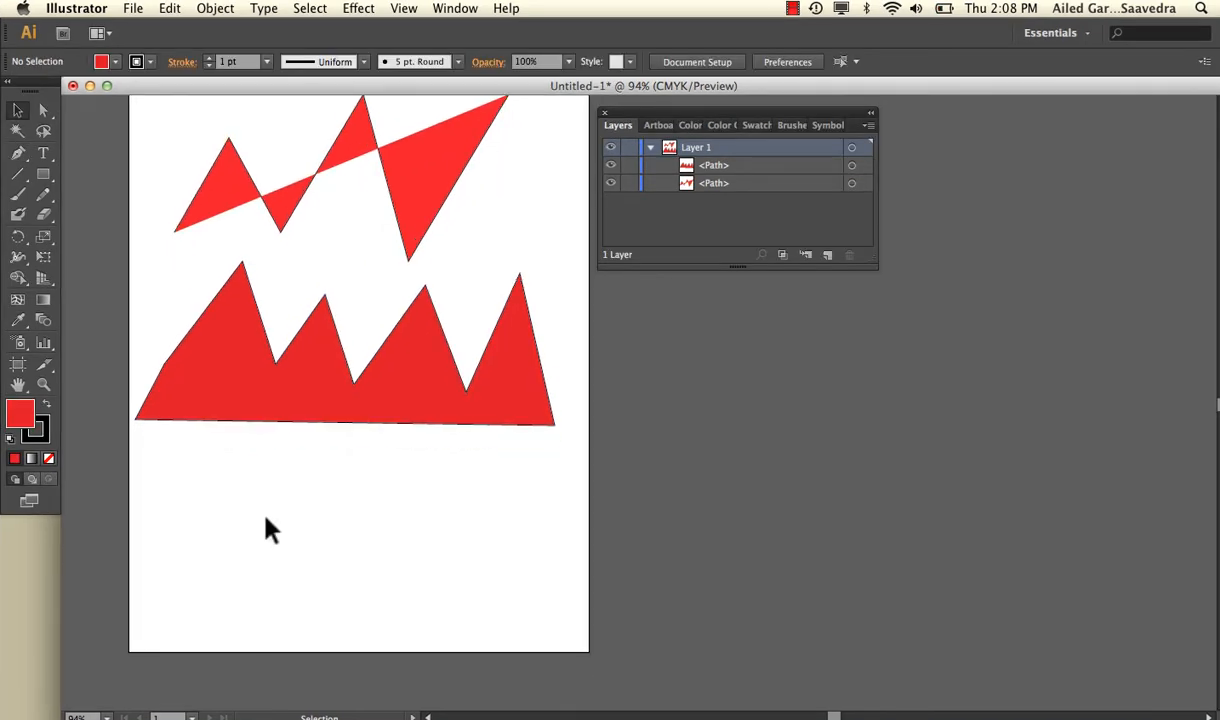
scroll(340, 350, "up", 10)
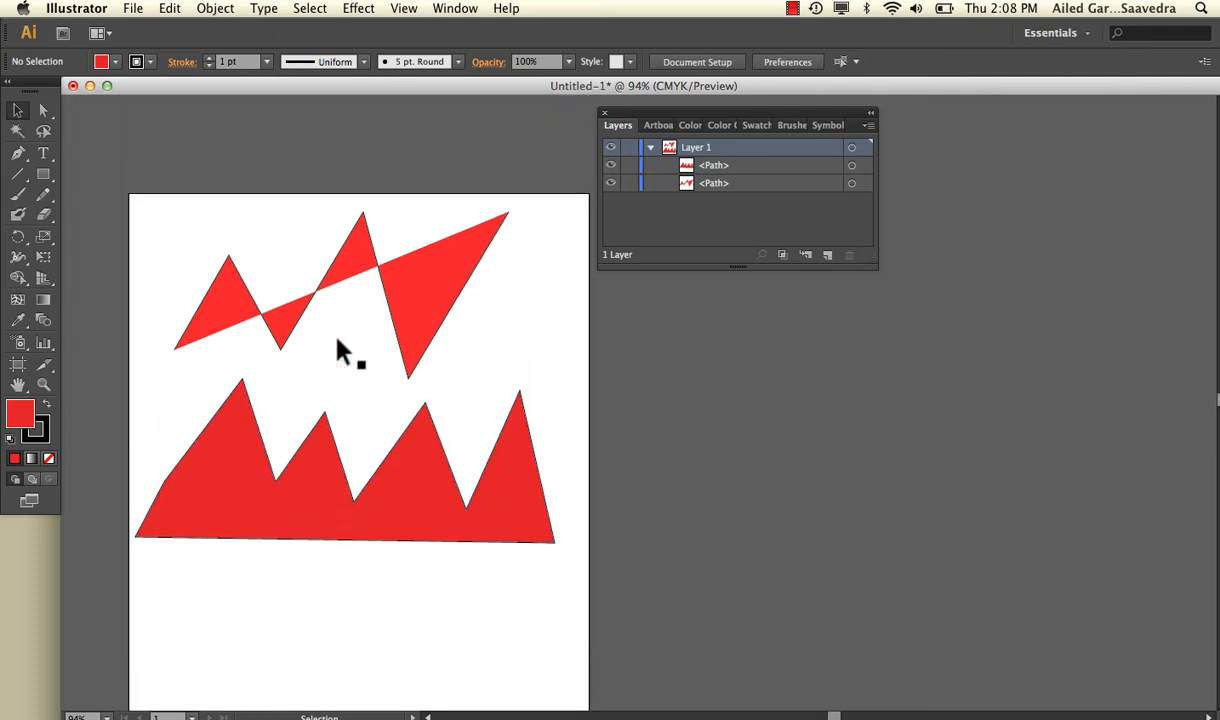
left_click_drag(291, 335, 289, 294)
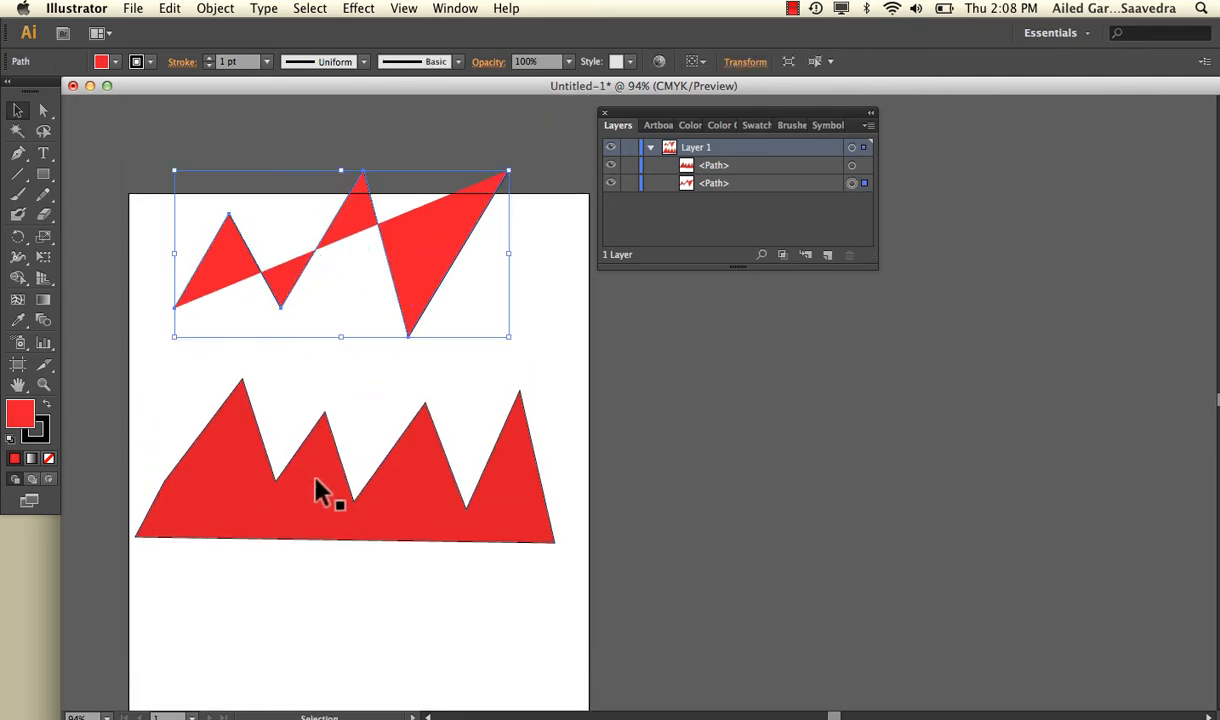
- Move the lower red jagged shape up until its peaks sit just under the upper zigzag, and deselect it
left_click_drag(318, 490, 316, 408)
scroll(317, 409, "down", 4)
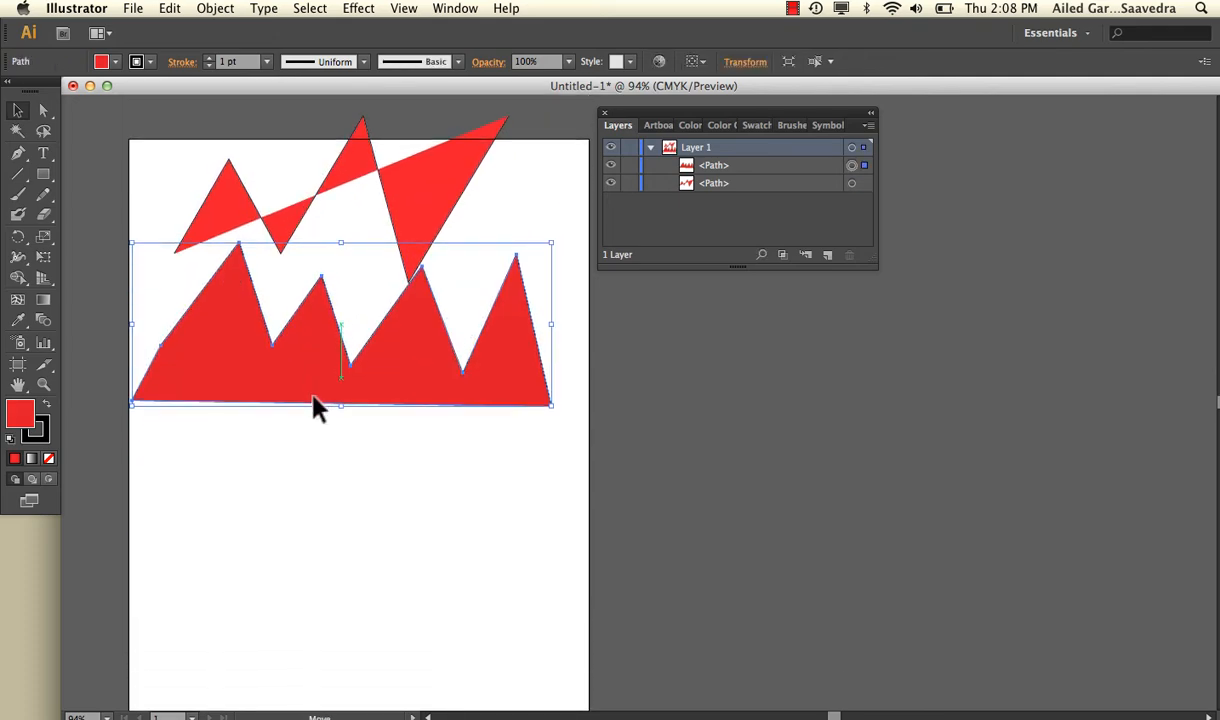
scroll(316, 408, "down", 4)
left_click(320, 450)
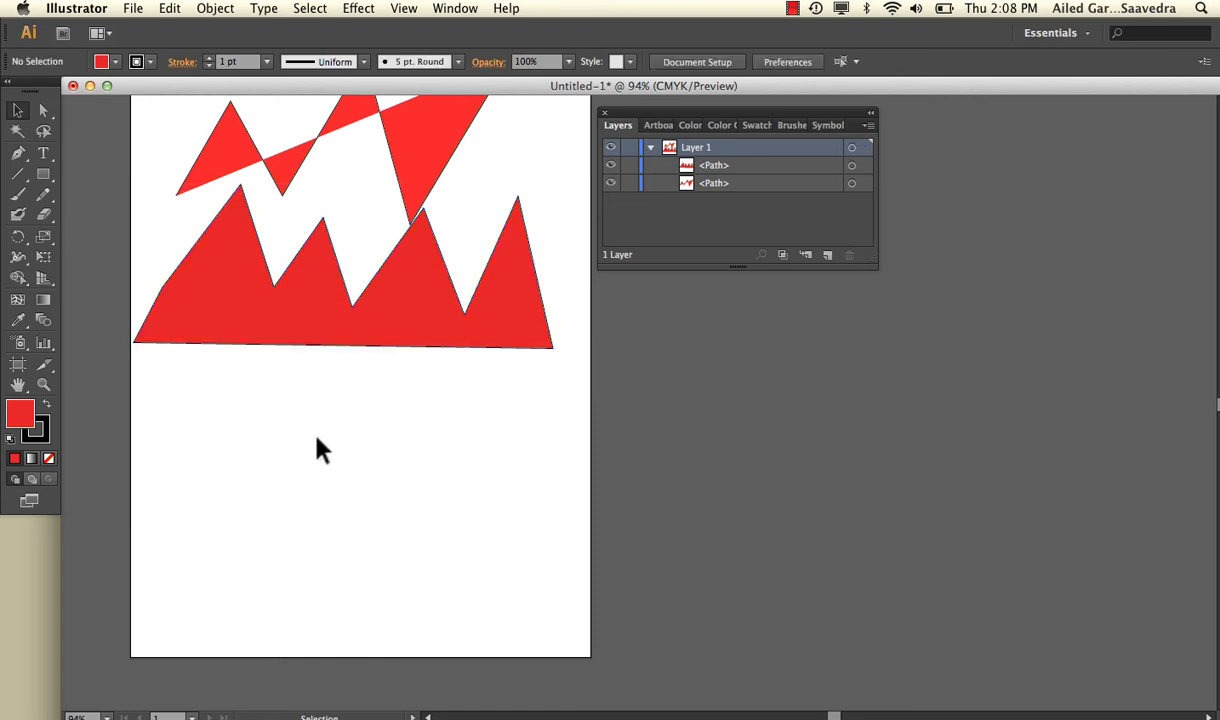
- Draw the upper half of a circle with the Pen tool below the jagged shapes, pulling curve handles at its left, top and right anchors
left_click(18, 153)
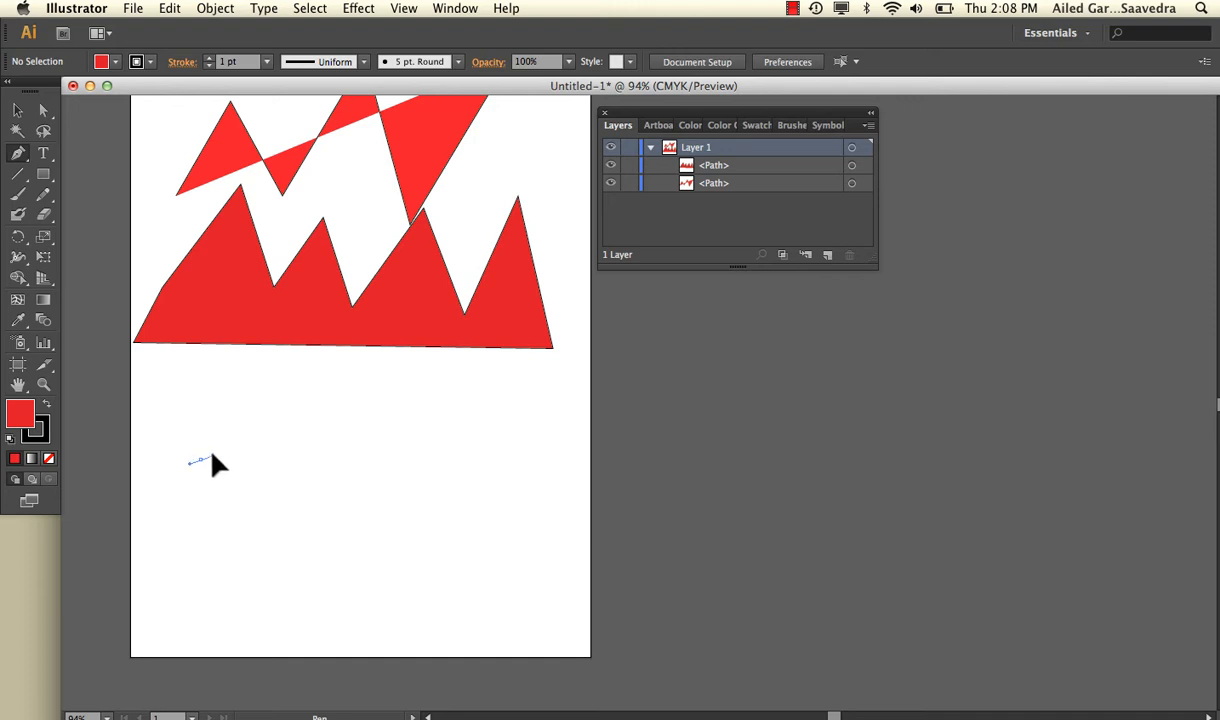
left_click_drag(212, 457, 201, 426)
left_click_drag(201, 426, 201, 426)
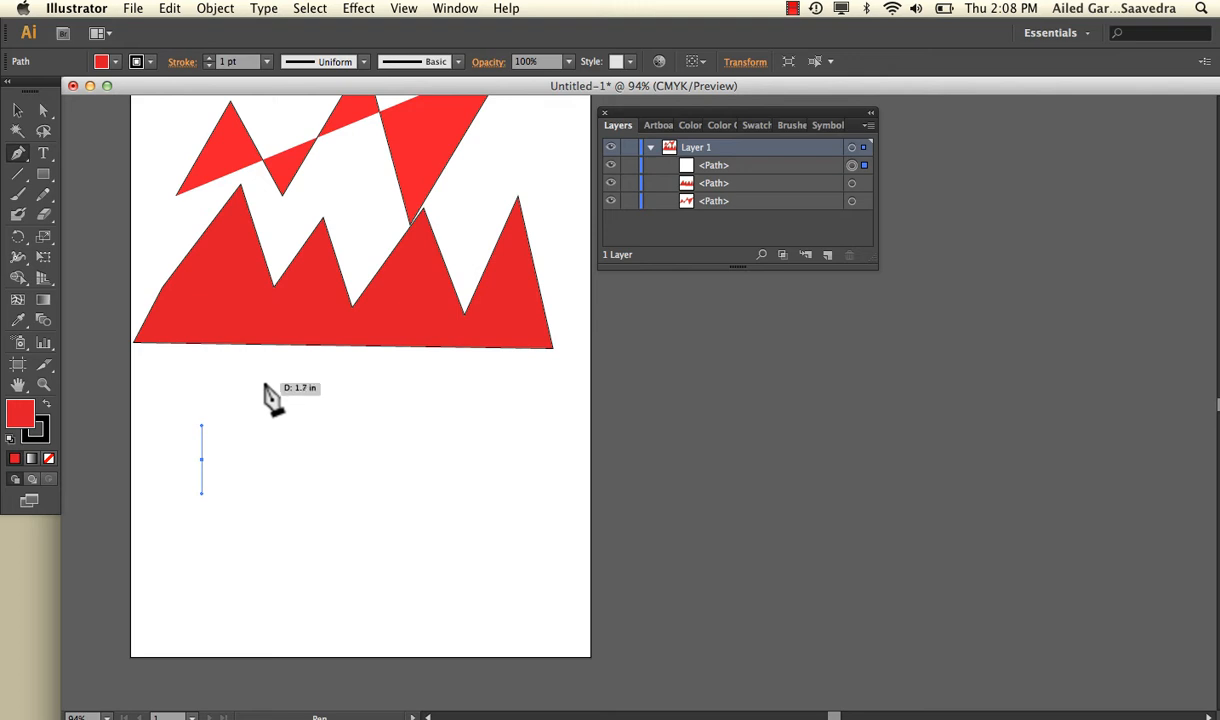
left_click_drag(265, 385, 305, 383)
left_click_drag(305, 383, 305, 383)
left_click(317, 455)
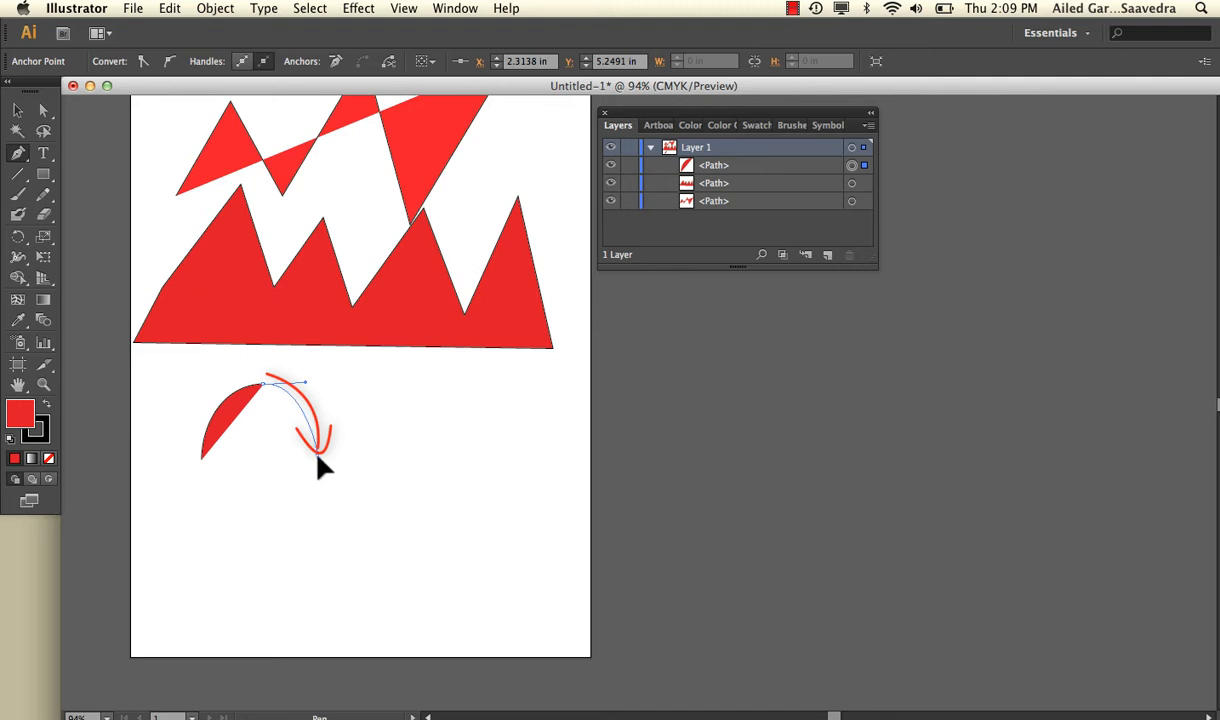
left_click_drag(318, 457, 315, 440)
left_click(318, 456)
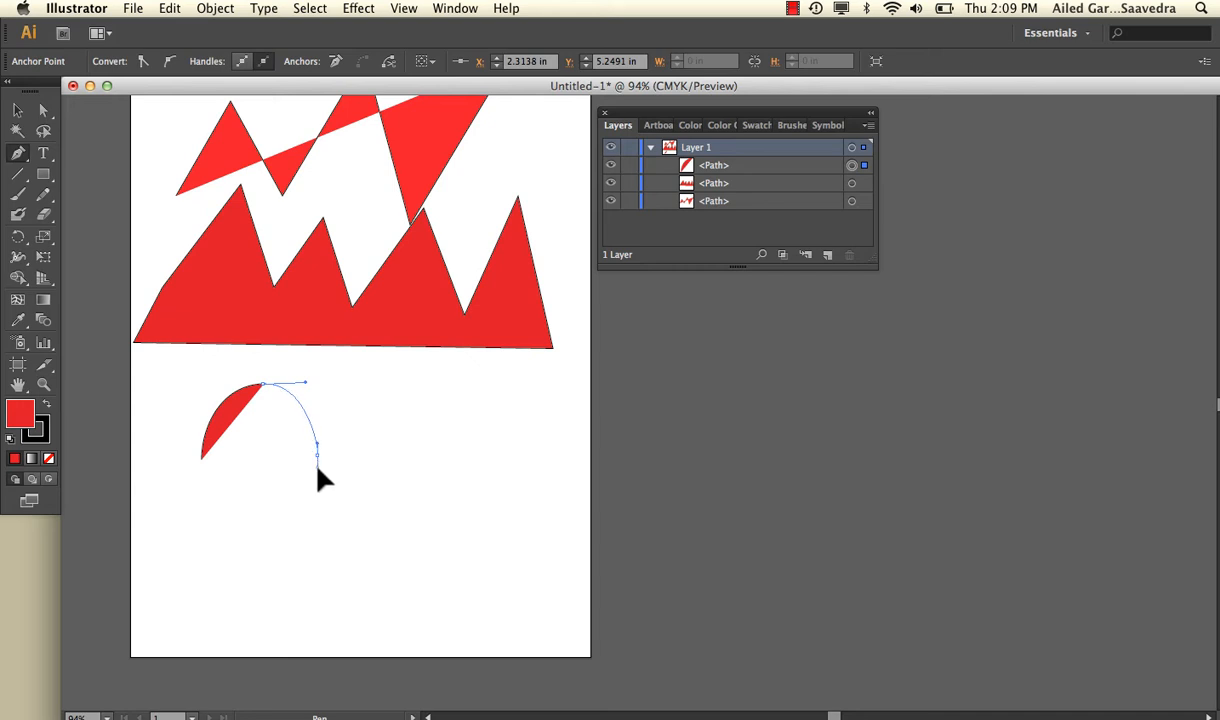
left_click_drag(317, 472, 317, 480)
mouse_move(317, 481)
left_mouse_down()
mouse_move(317, 515)
mouse_move(318, 488)
left_mouse_up()
mouse_move(318, 486)
left_mouse_down()
mouse_move(338, 446)
mouse_move(330, 480)
mouse_move(305, 489)
mouse_move(318, 491)
left_mouse_up()
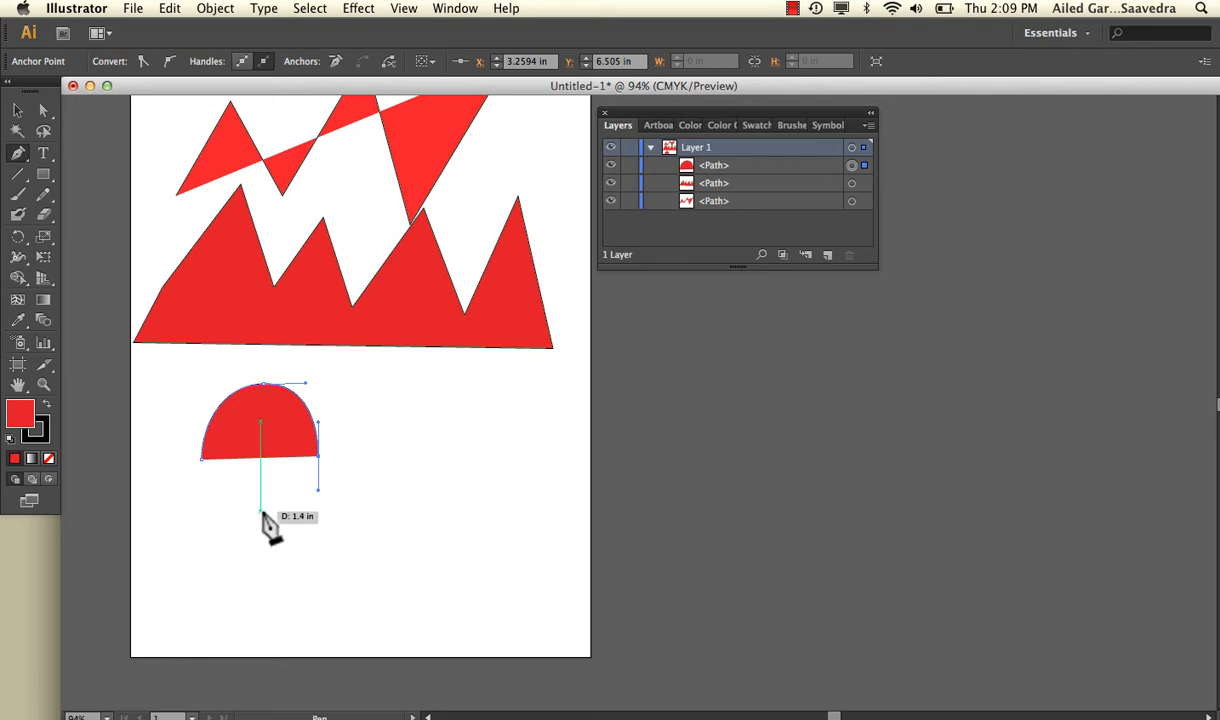
- Add a smooth bottom anchor to the half circle and close the path with a curve at its first anchor
left_click_drag(262, 513, 222, 513)
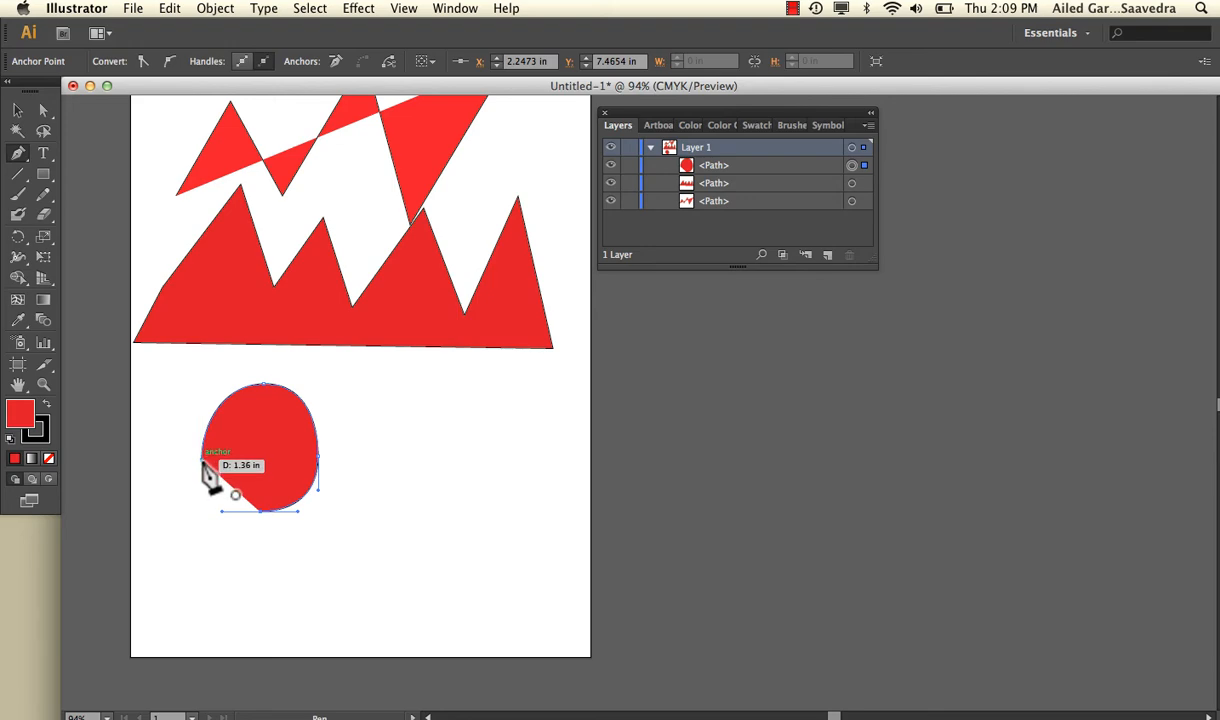
left_click_drag(203, 461, 198, 420)
key("super+z")
left_click_drag(206, 476, 207, 477)
left_click_drag(206, 476, 207, 477)
mouse_move(194, 418)
left_mouse_down()
mouse_move(197, 401)
mouse_move(197, 429)
left_mouse_up()
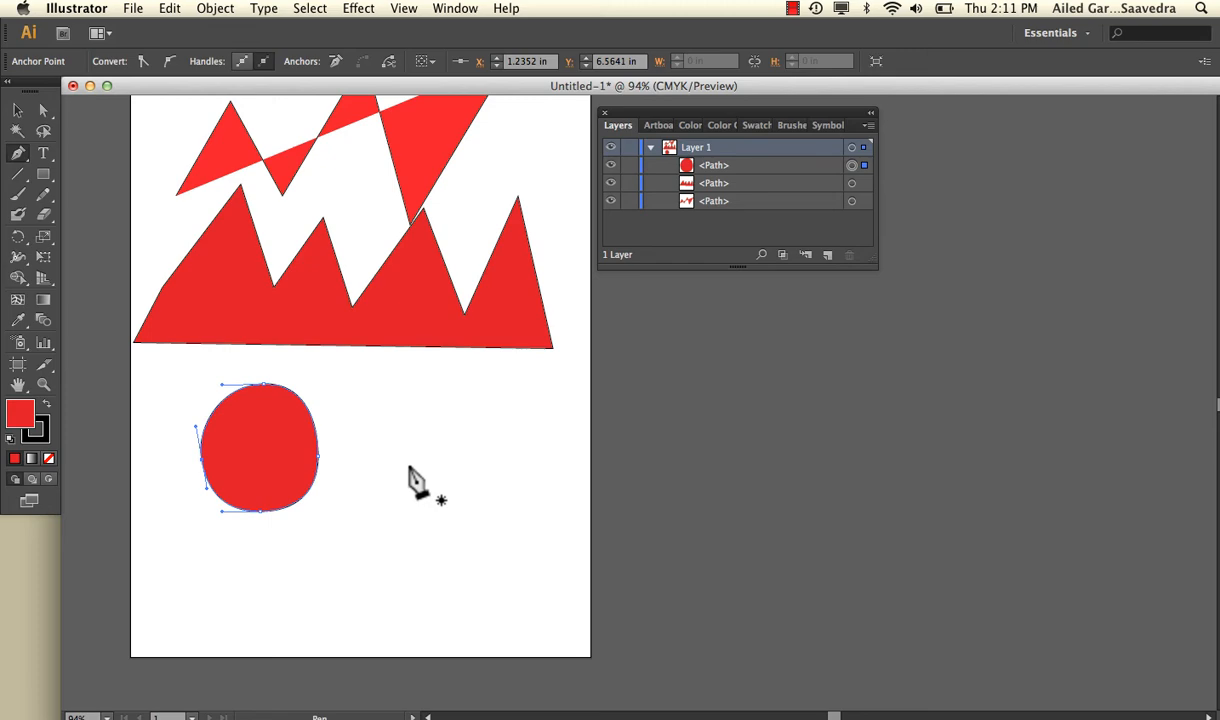
- Draw a closed upside-down heart beside the circle with the Pen tool, using straight upper sides, two curved lobes and a corner notch between them
left_click(353, 482)
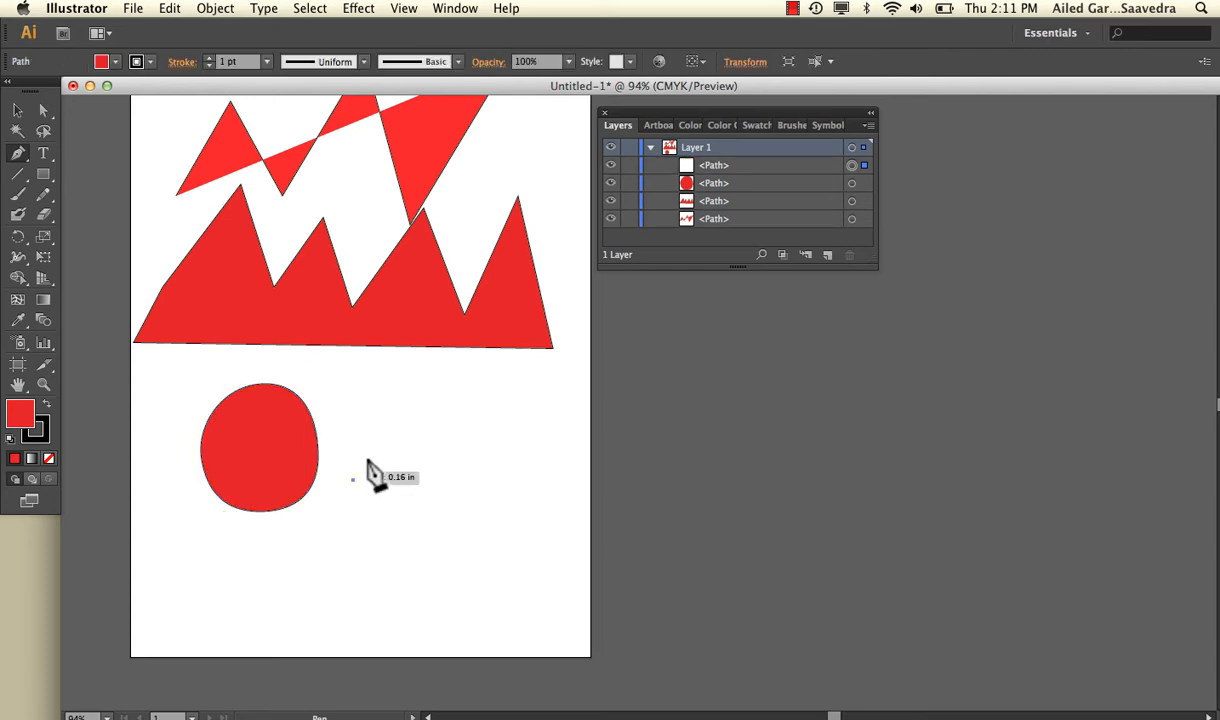
left_click(418, 384)
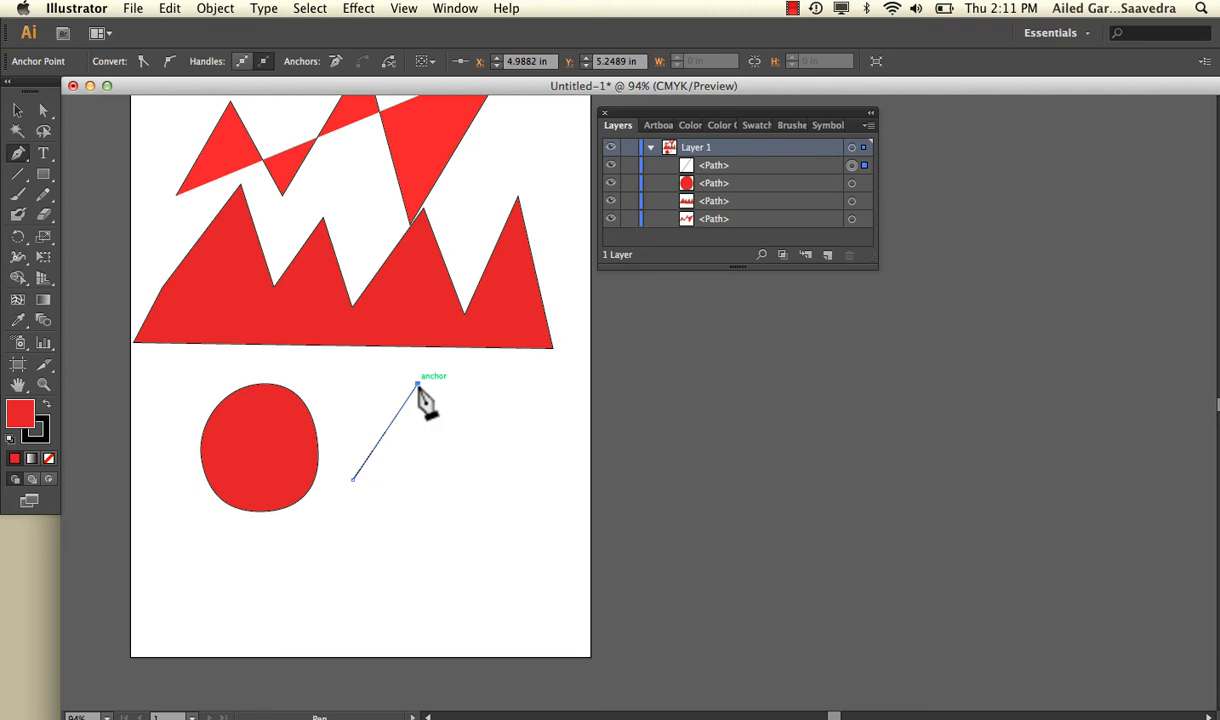
left_click(476, 461)
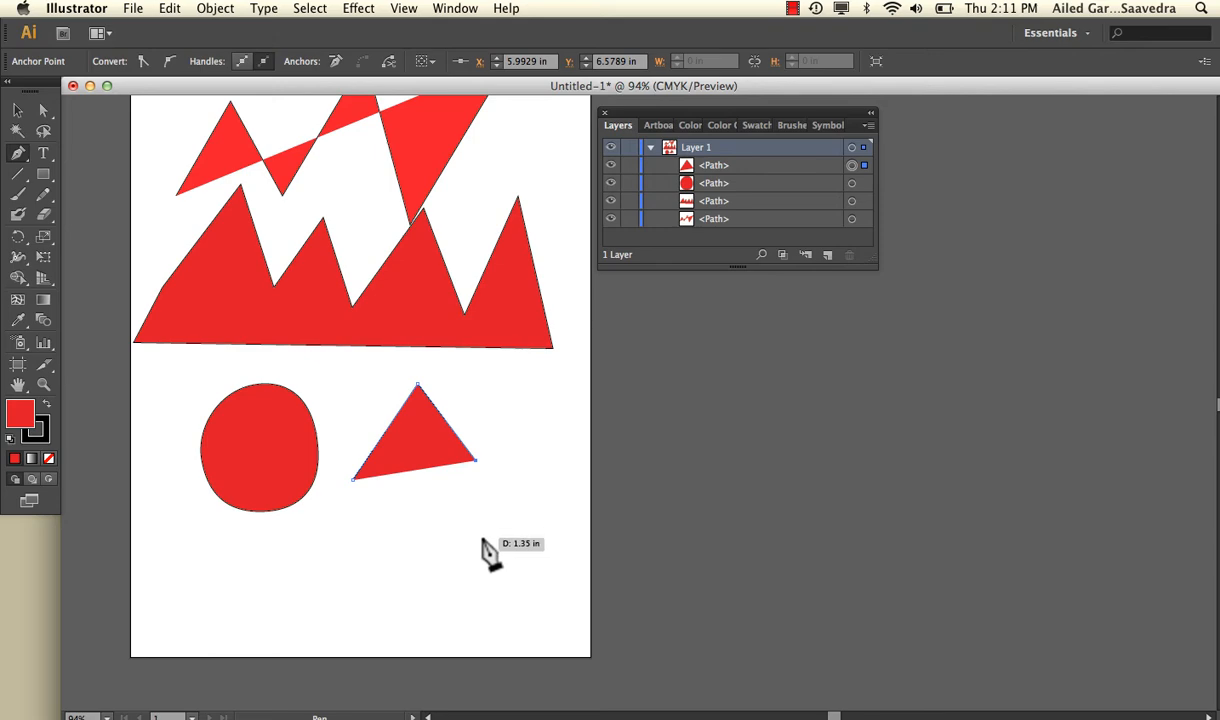
left_click_drag(476, 543, 440, 570)
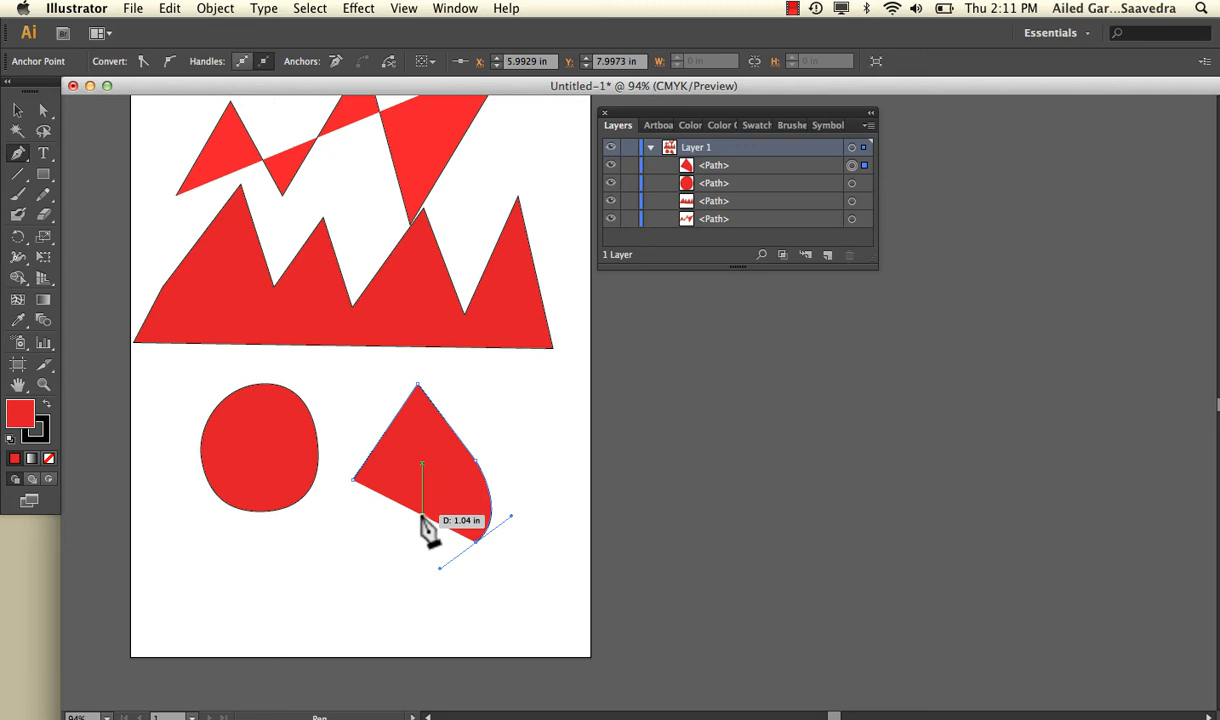
left_click_drag(421, 519, 421, 519)
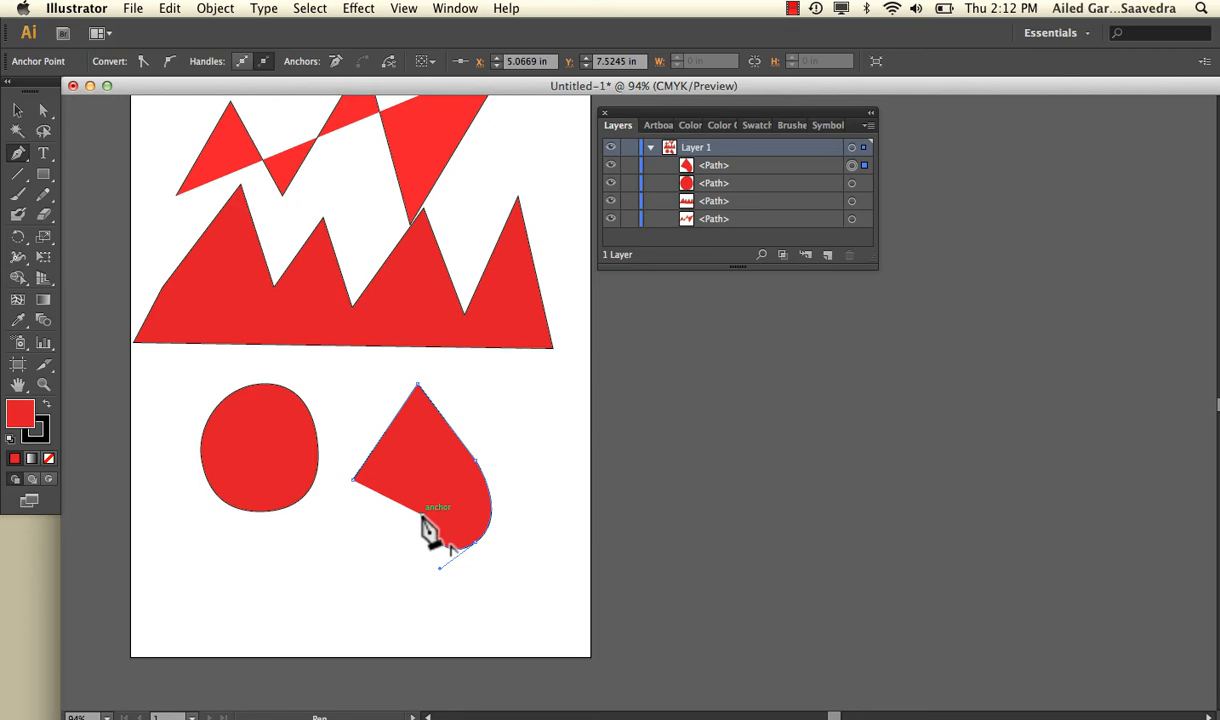
left_click_drag(425, 528, 343, 543)
left_click(375, 553)
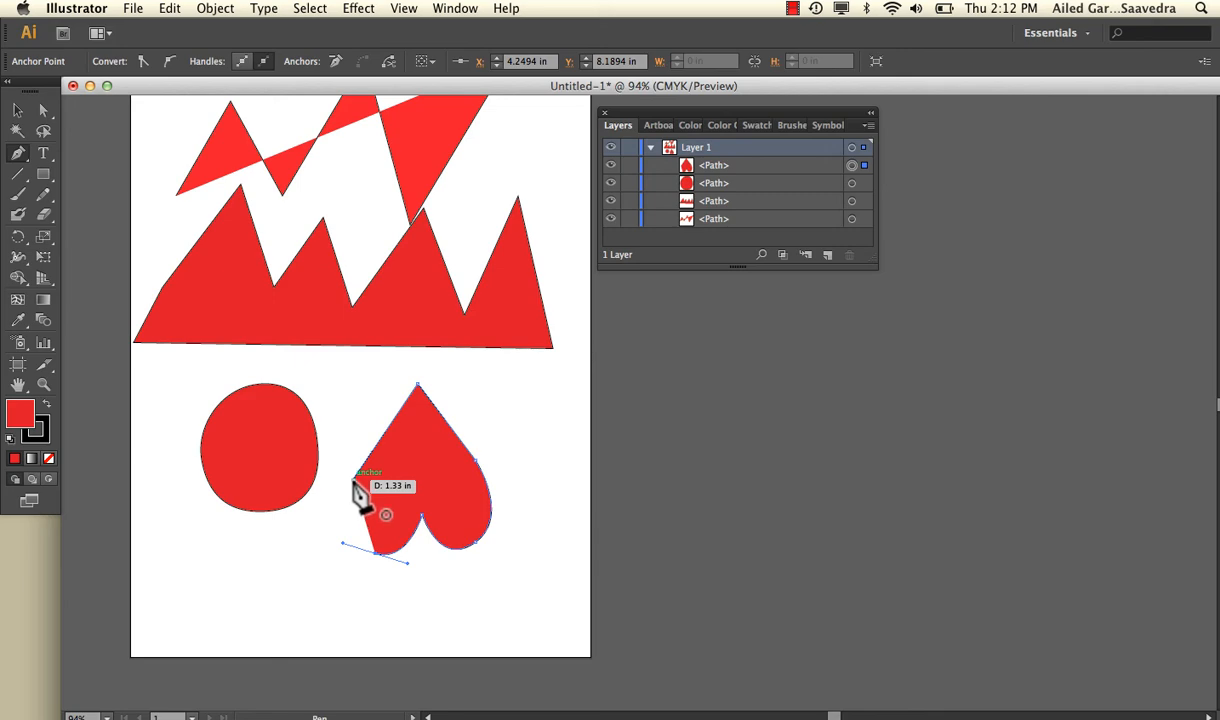
left_click_drag(355, 478, 370, 455)
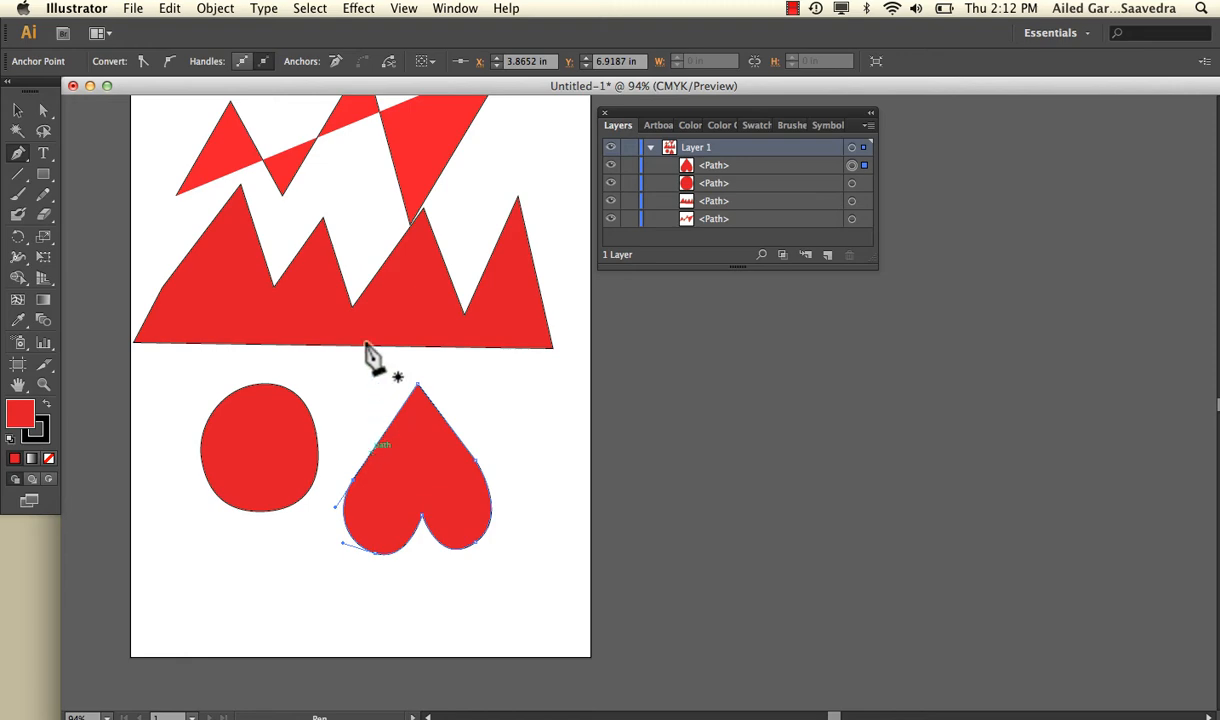
- Raise the heart's tip anchor to about Y 5.09 in with the Direct Selection tool and deselect the heart
left_click(20, 158)
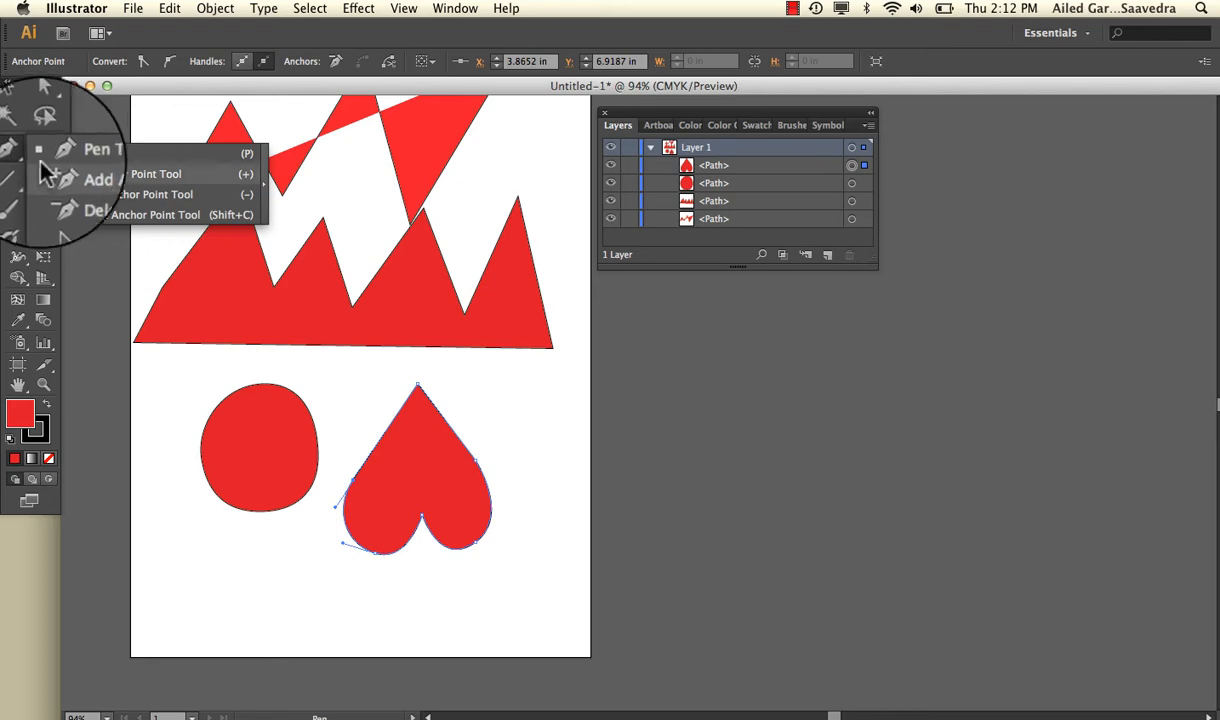
left_click(19, 158)
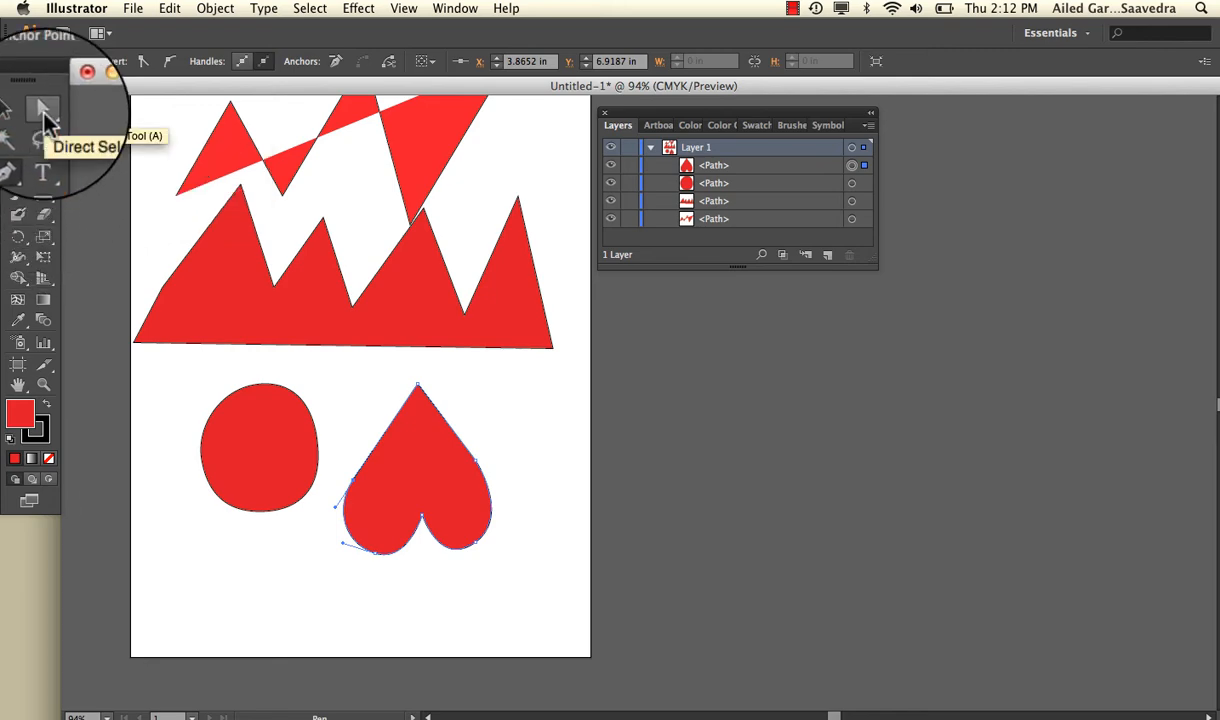
left_click(43, 112)
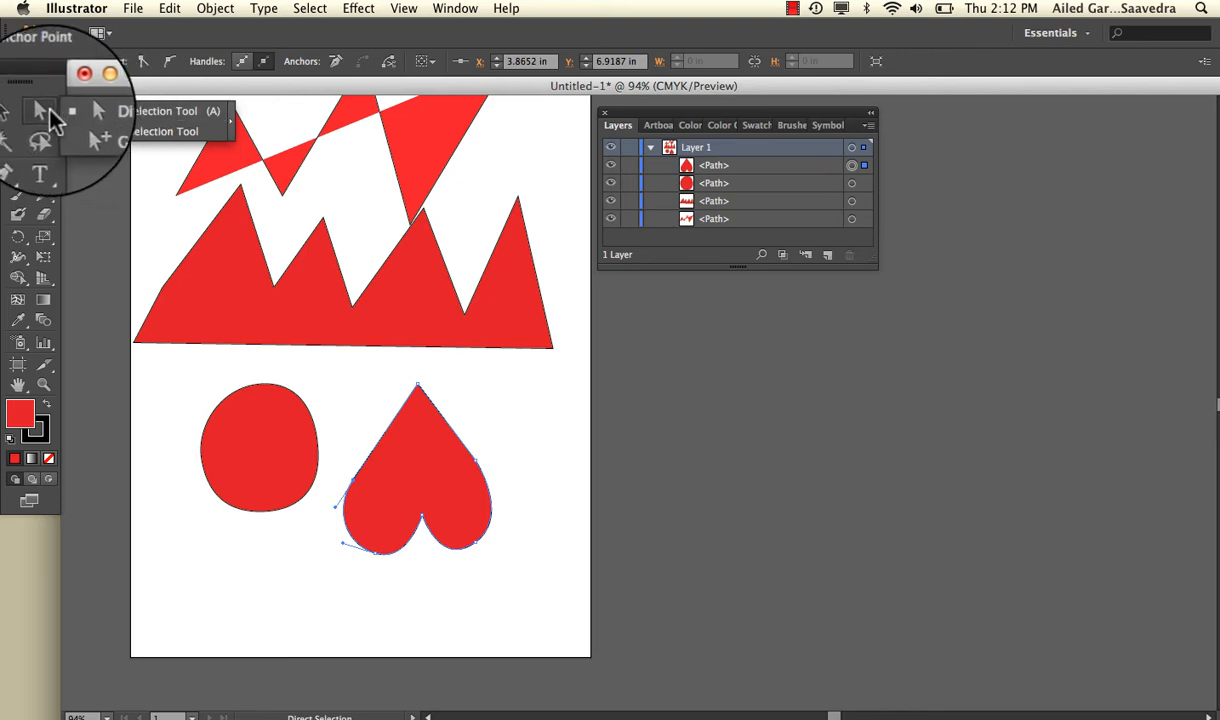
left_click(45, 108)
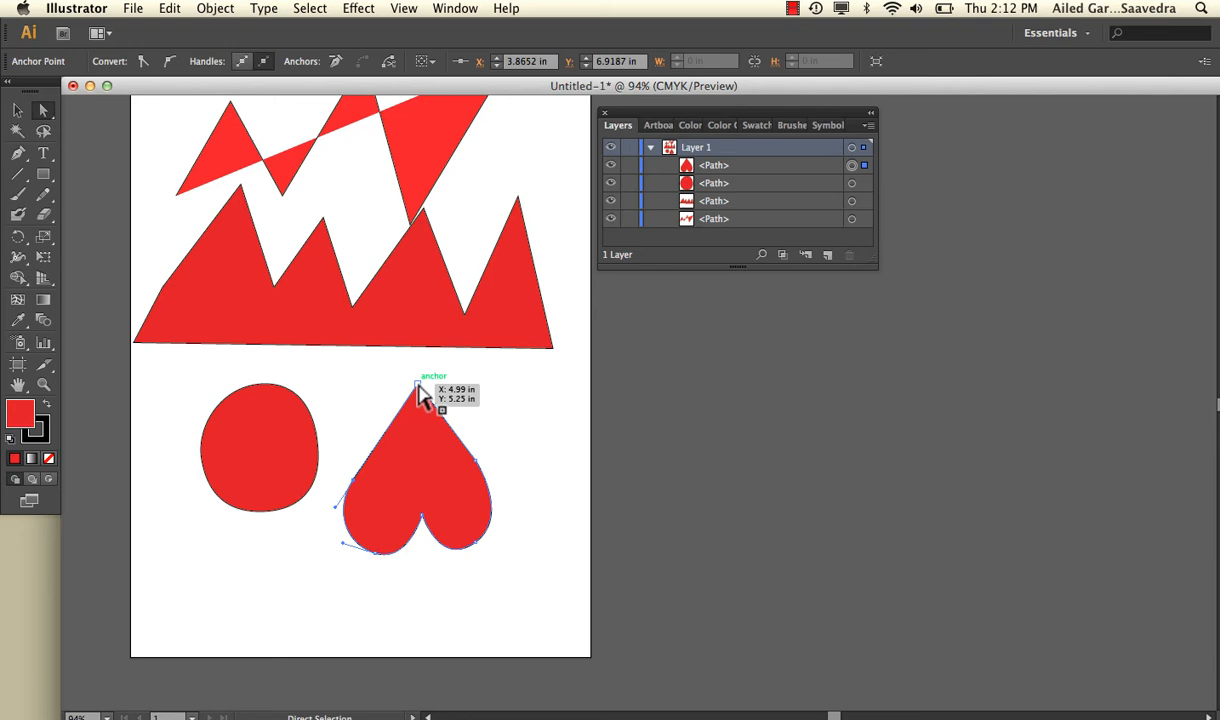
mouse_move(419, 388)
left_mouse_down()
mouse_move(421, 462)
mouse_move(417, 378)
left_mouse_up()
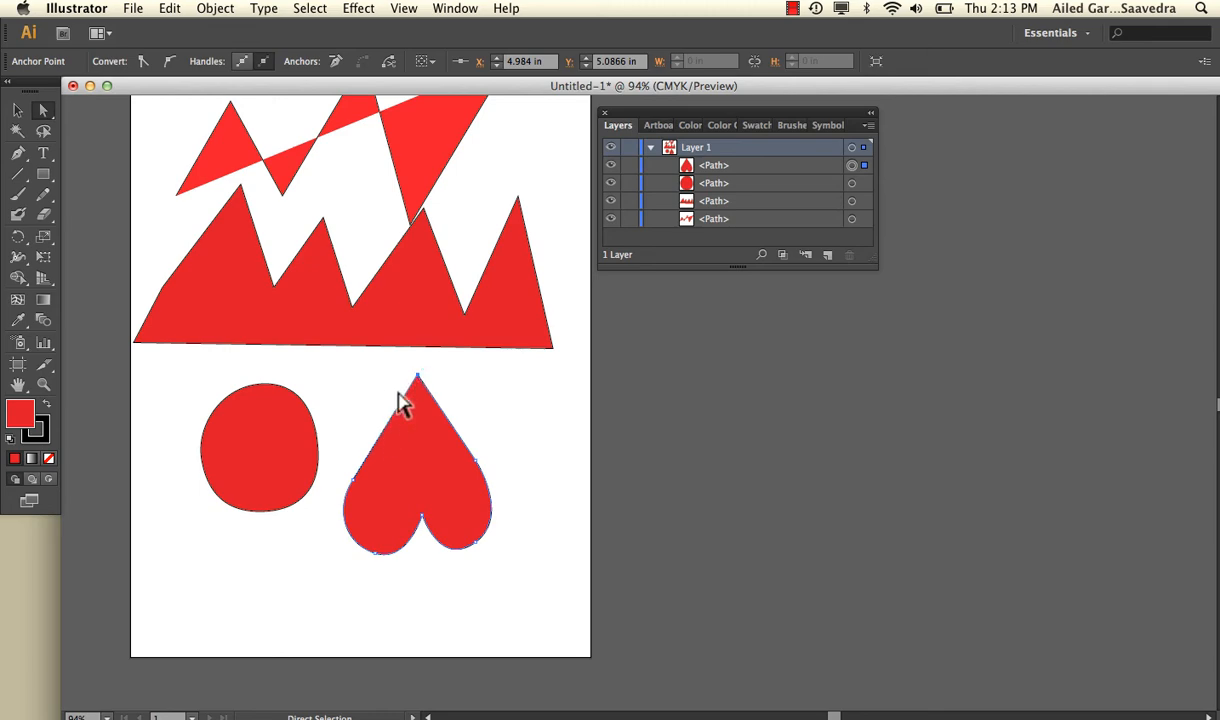
left_click(503, 403)
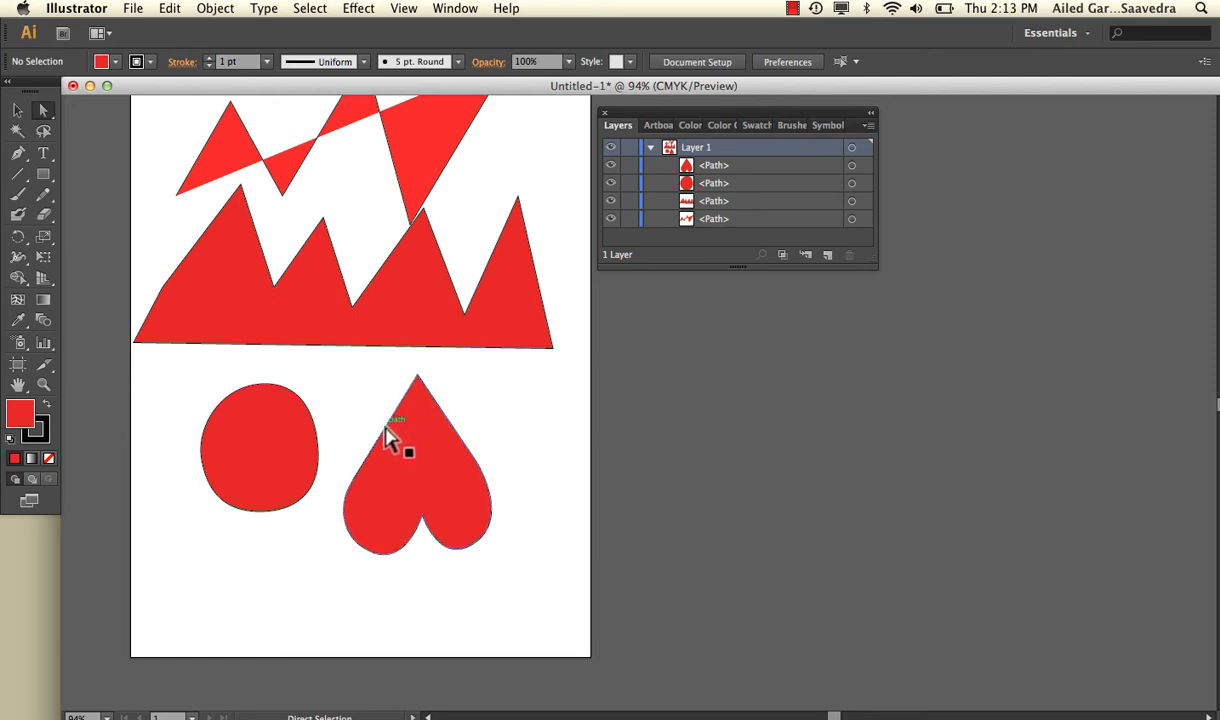
- Try moving the heart's left straight segment up toward the circle, and undo the move
left_click_drag(389, 435, 354, 409)
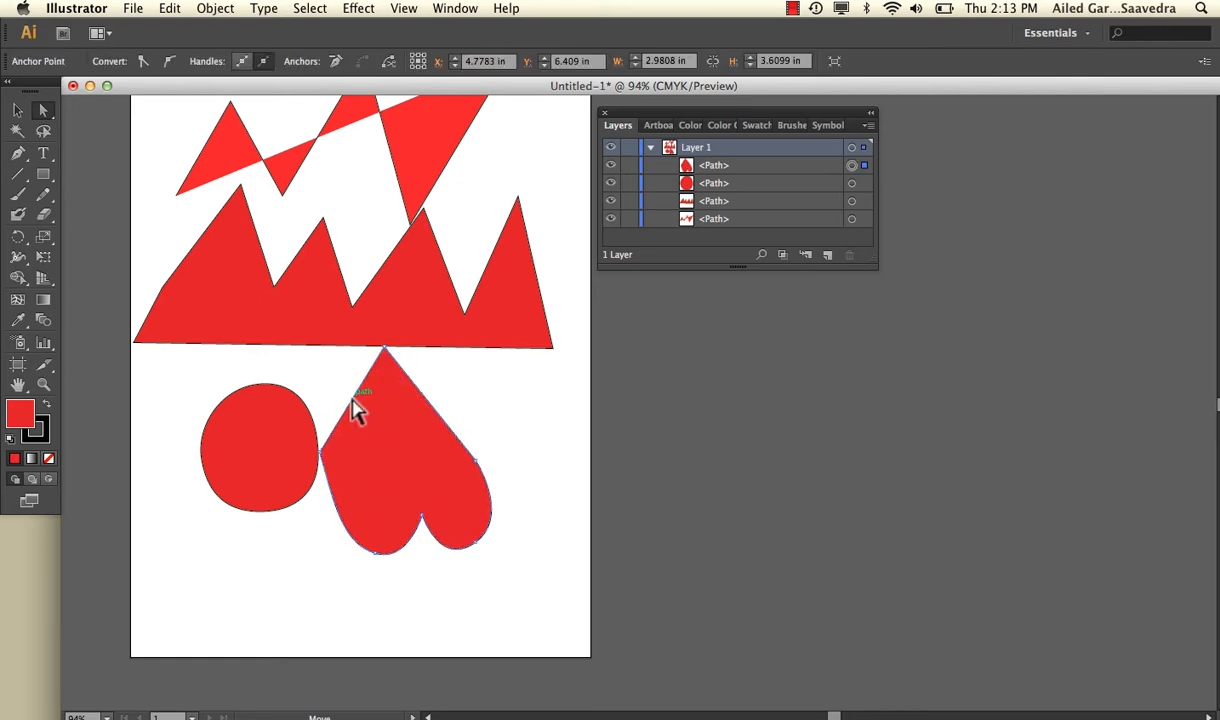
key("super")
key("super+z")
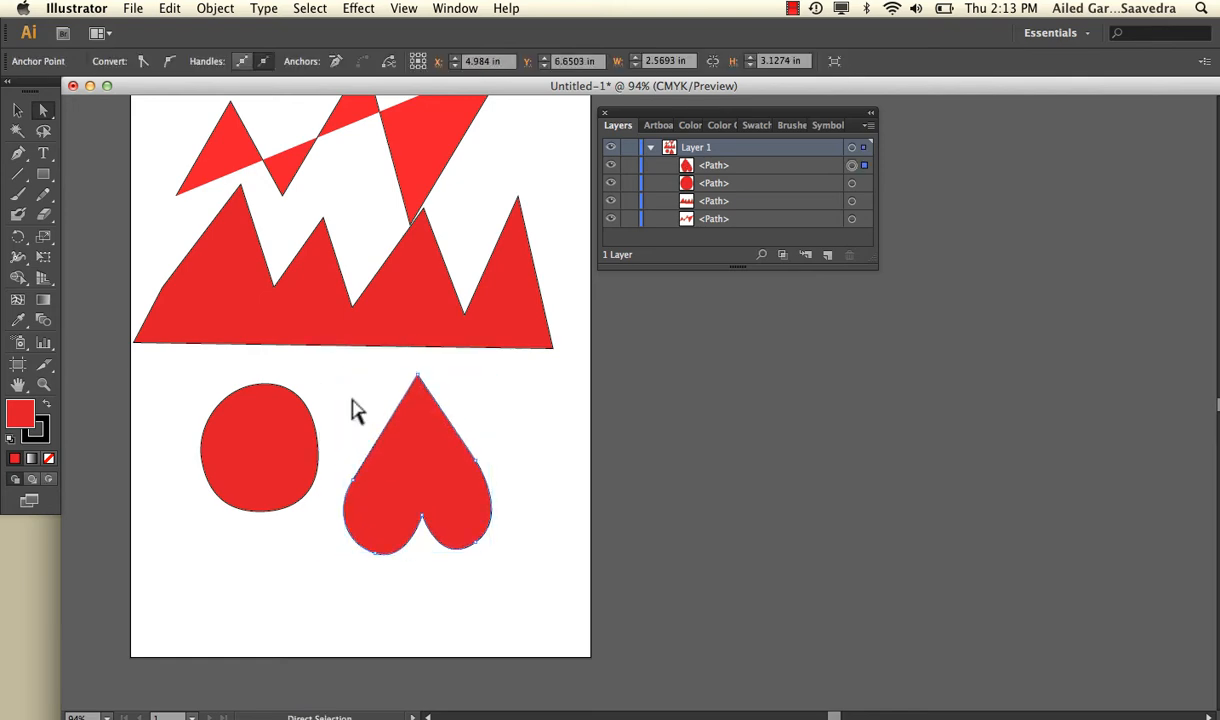
left_click(356, 411)
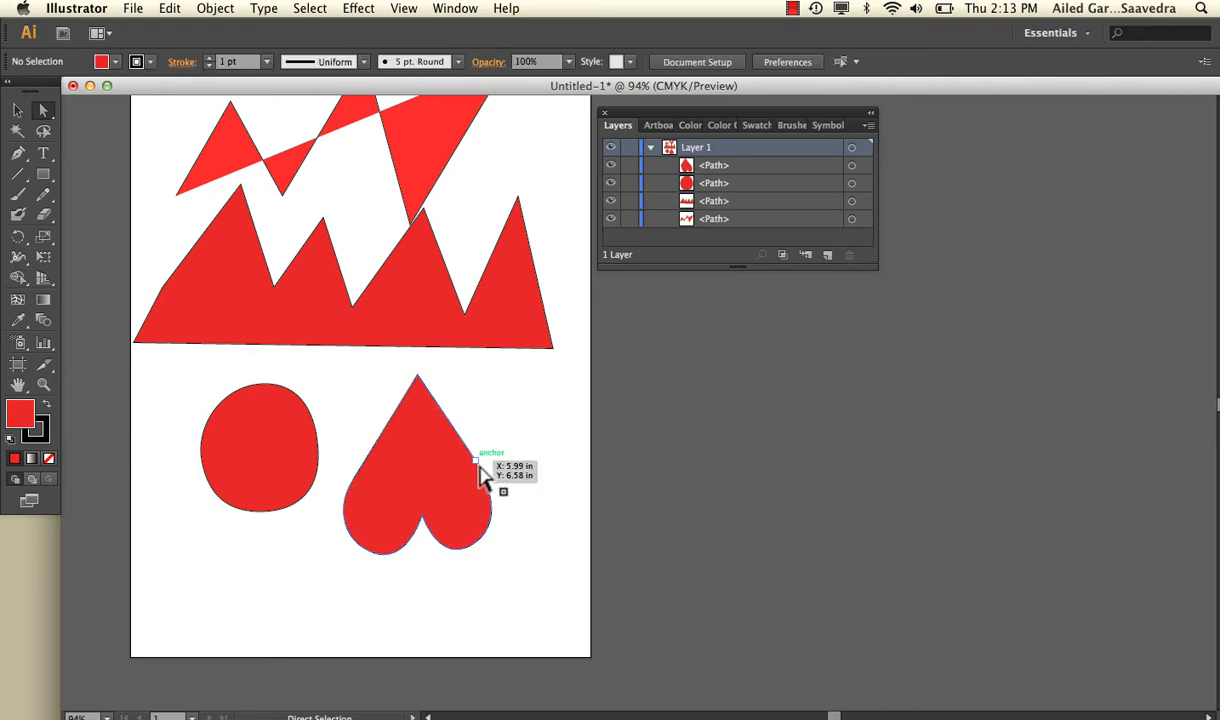
- Widen the heart's lower-right lobe by shifting its anchor slightly down and lengthening both direction handles, and deselect the heart
left_click(482, 547)
left_click(482, 547)
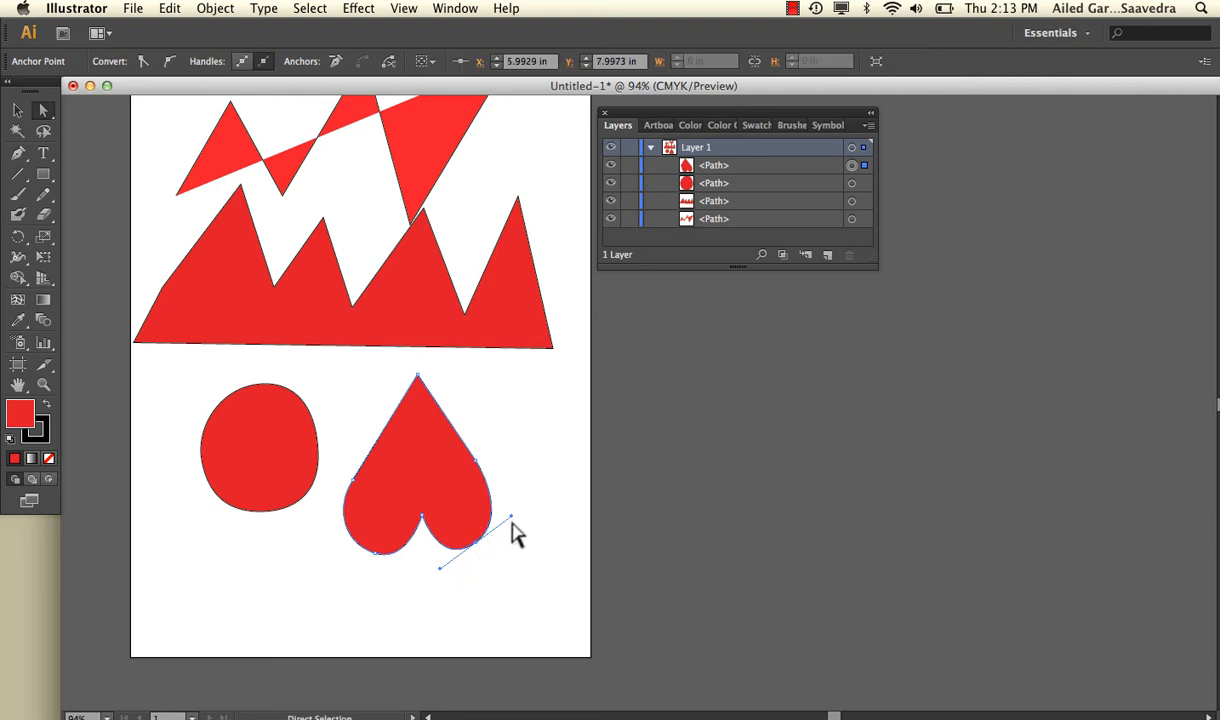
mouse_move(511, 518)
left_mouse_down()
mouse_move(520, 566)
mouse_move(525, 515)
mouse_move(511, 497)
mouse_move(523, 521)
left_mouse_up()
mouse_move(521, 535)
left_mouse_down()
mouse_move(510, 546)
mouse_move(516, 515)
mouse_move(508, 558)
mouse_move(507, 501)
mouse_move(520, 534)
mouse_move(515, 522)
left_mouse_up()
mouse_move(512, 518)
left_mouse_down()
mouse_move(477, 553)
mouse_move(526, 529)
left_mouse_up()
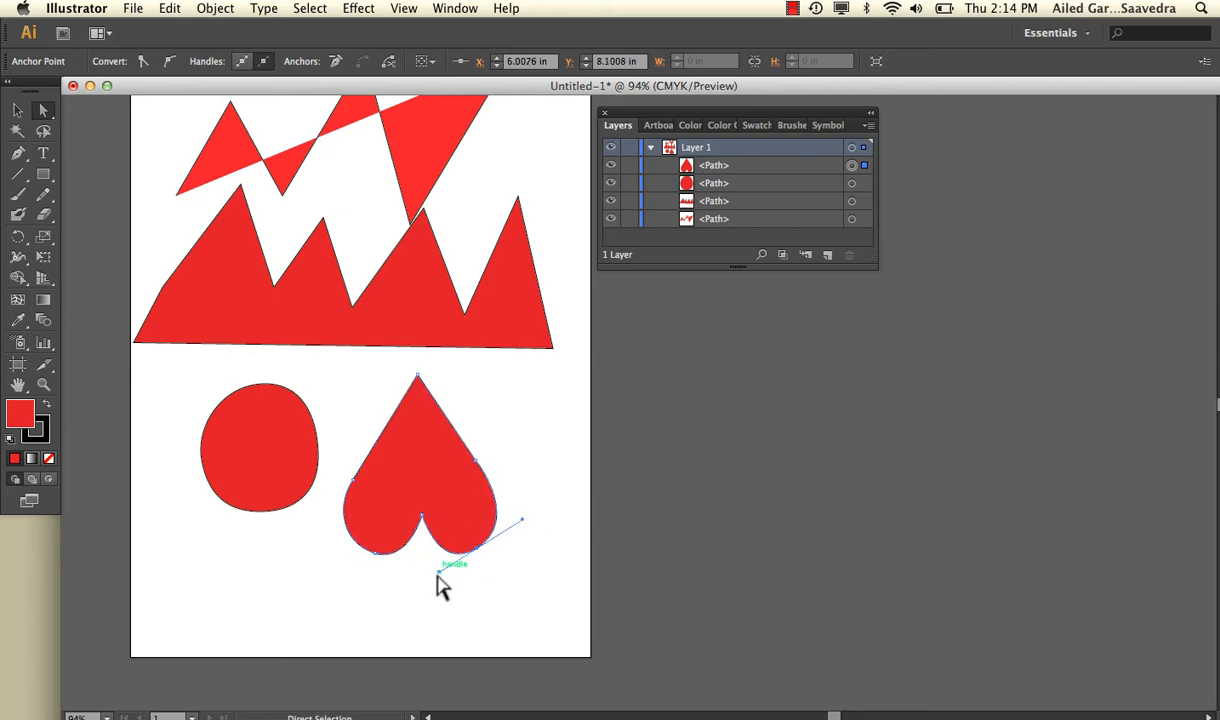
left_click_drag(439, 572, 431, 570)
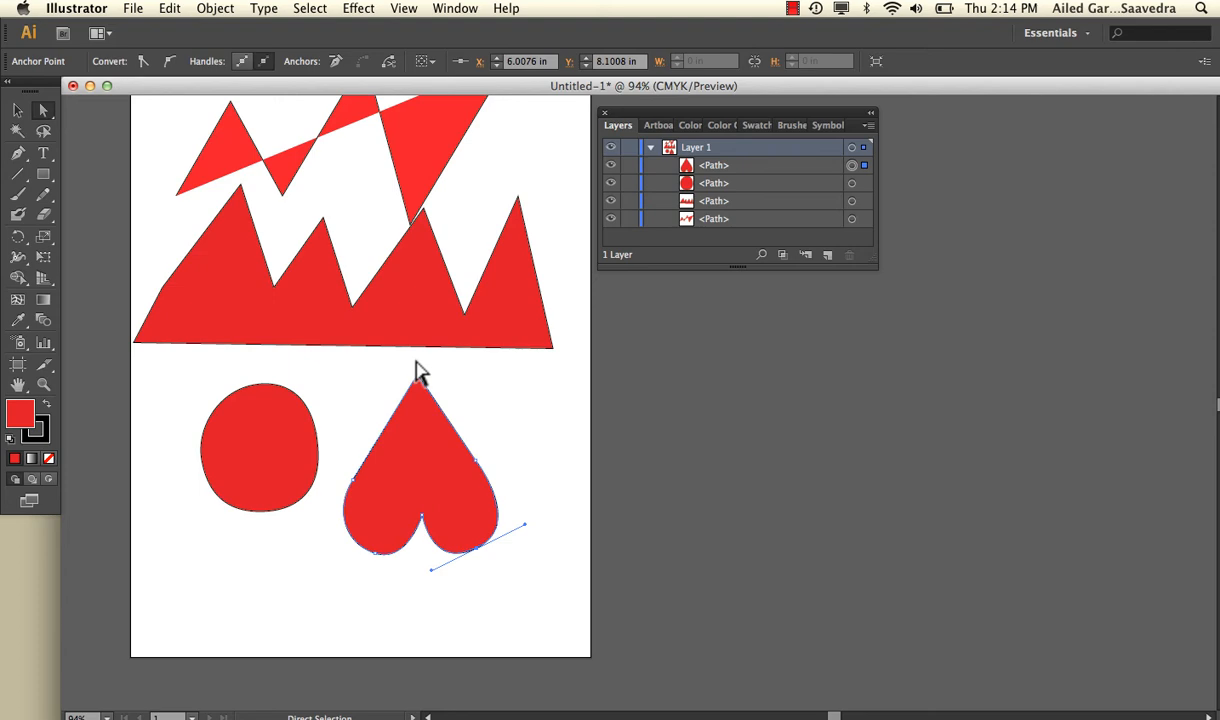
left_click(482, 430)
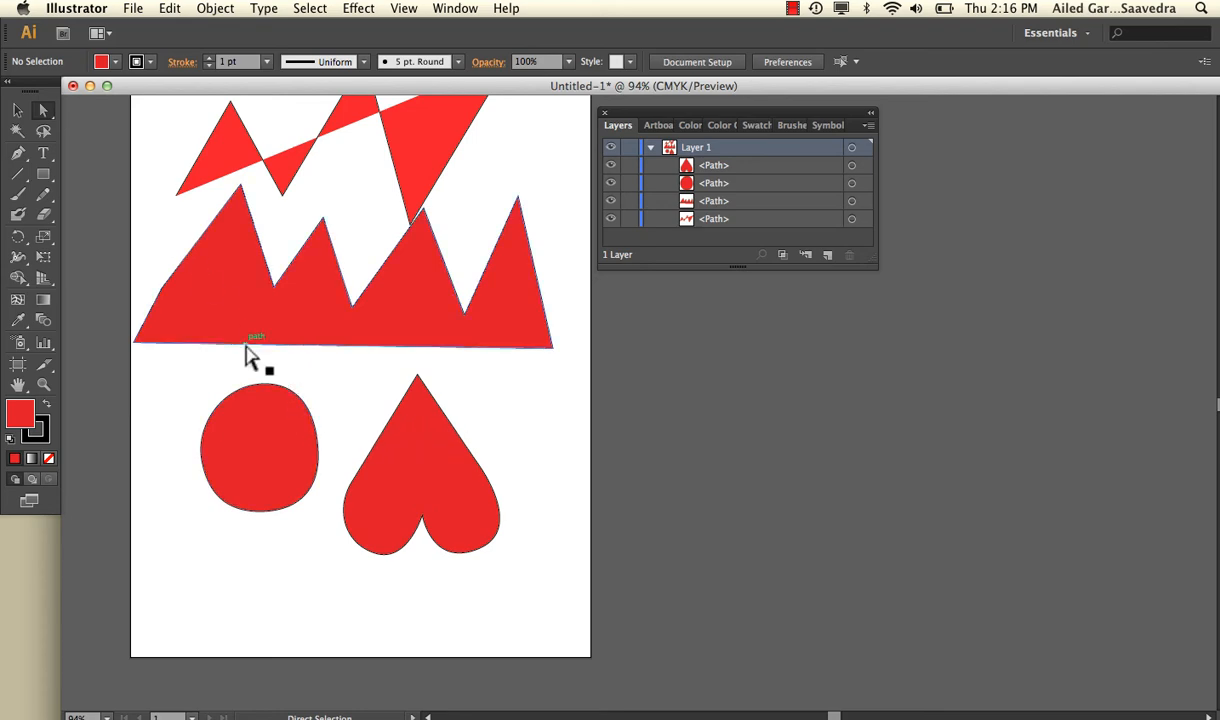
- Move the circle's top anchor down to about Y 5.87 in to flatten the upper side
left_click(265, 389)
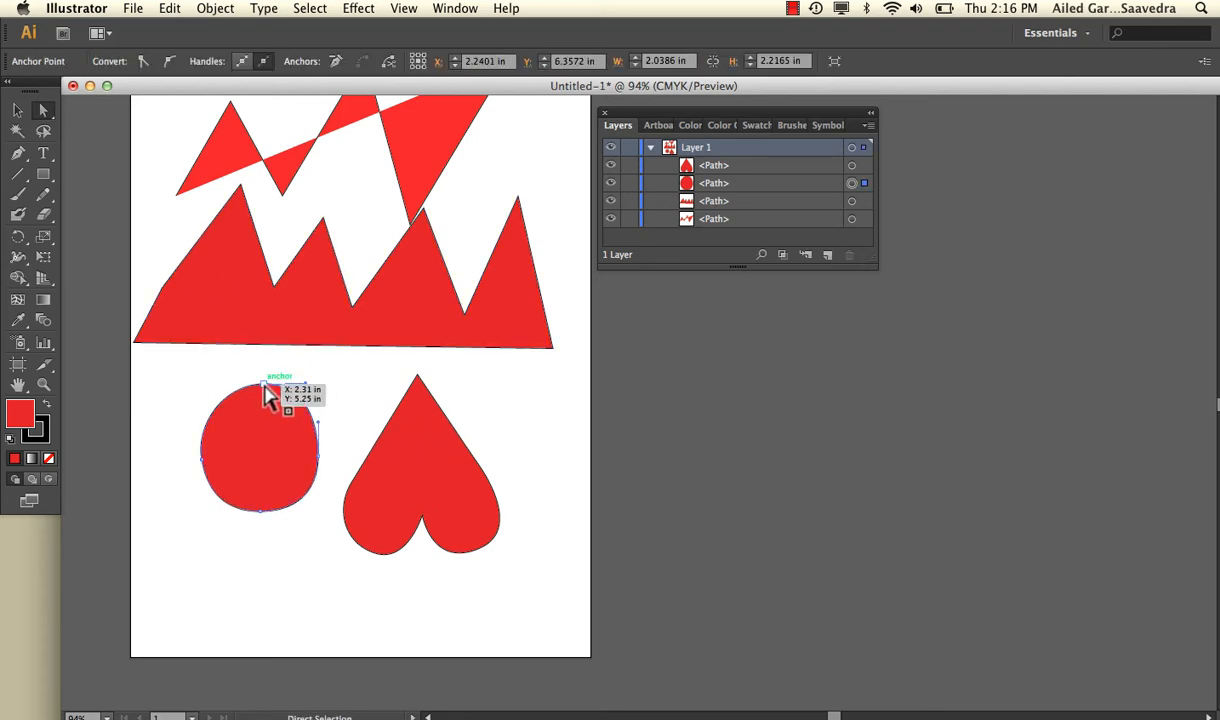
left_click(265, 388)
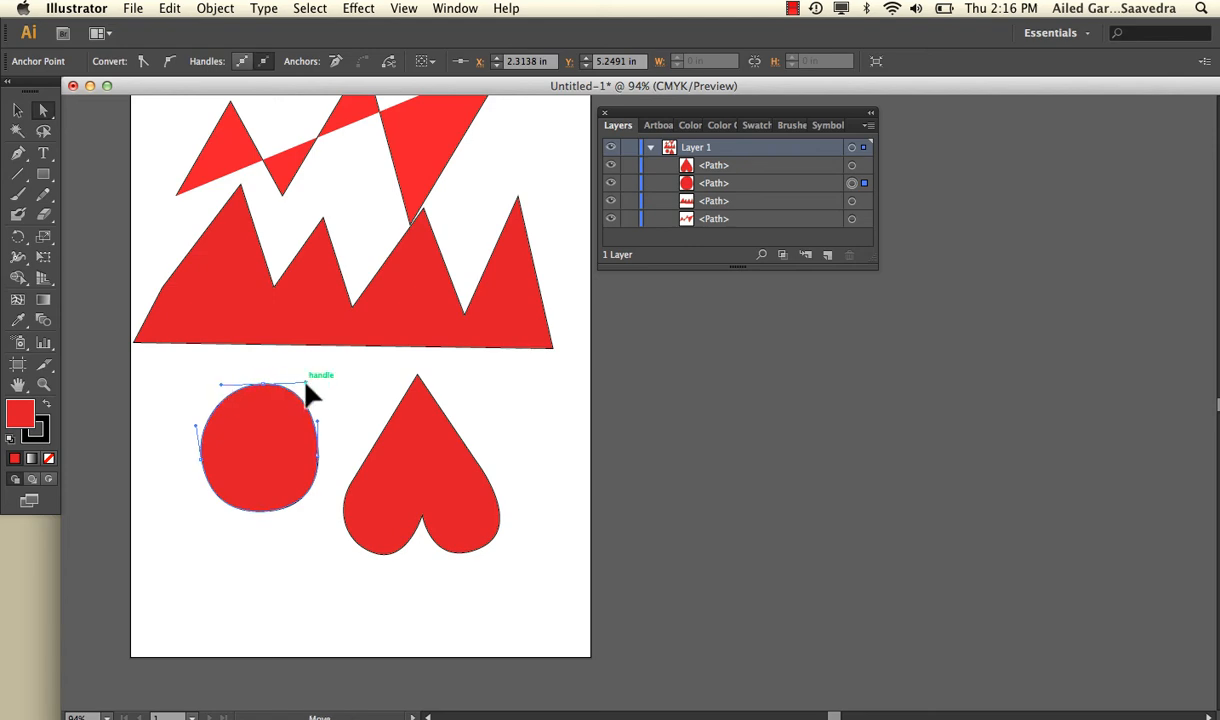
mouse_move(306, 384)
left_mouse_down()
mouse_move(293, 422)
mouse_move(313, 390)
mouse_move(289, 349)
mouse_move(310, 397)
left_mouse_up()
left_click_drag(308, 388, 305, 421)
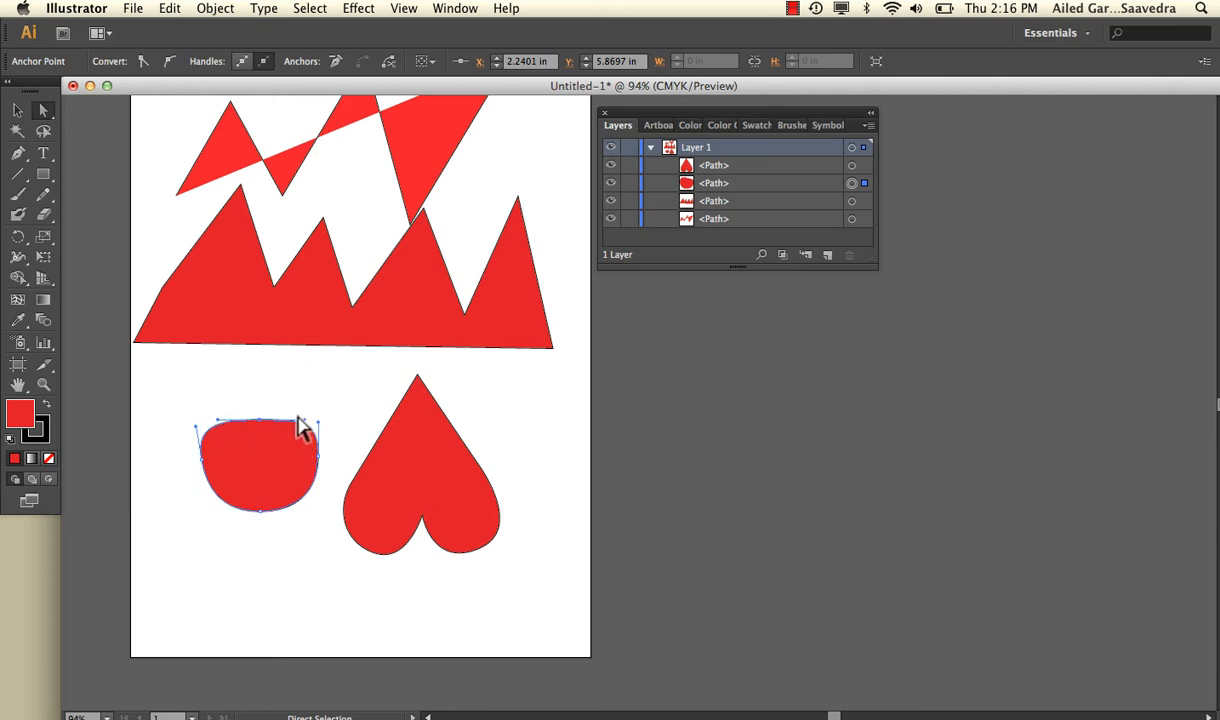
- Split the top anchor's handles on the flattened circle and angle each one upward to form a notch between two rounded lobes
key("alt")
left_click_drag(305, 420, 291, 371)
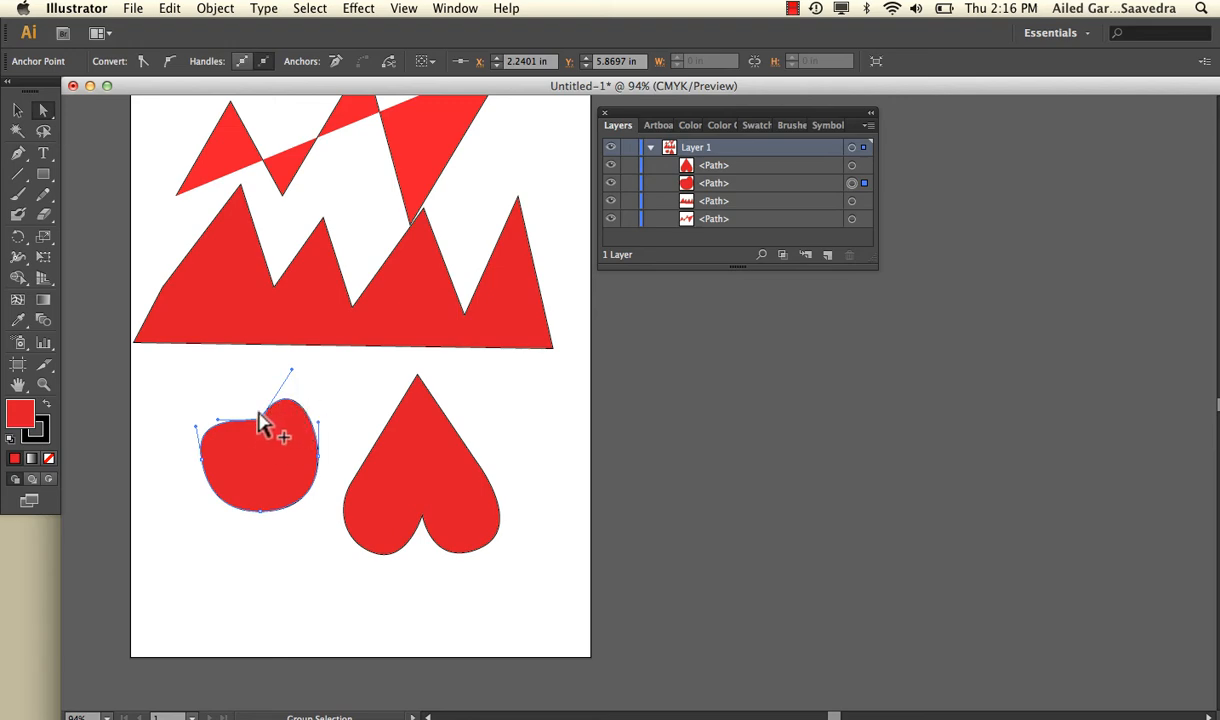
left_click_drag(222, 428, 221, 381)
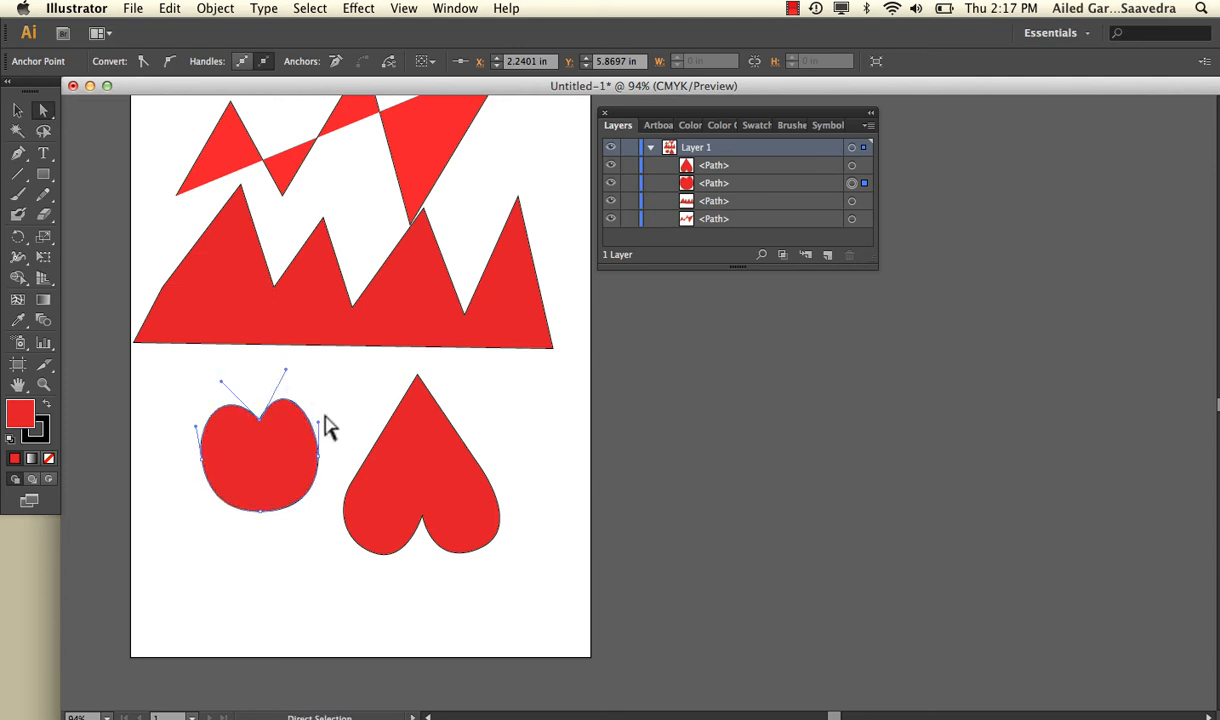
- Convert the bottom anchor of the notched circle to a corner with the Convert Anchor Point tool, forming a small heart's tip
left_click(259, 513)
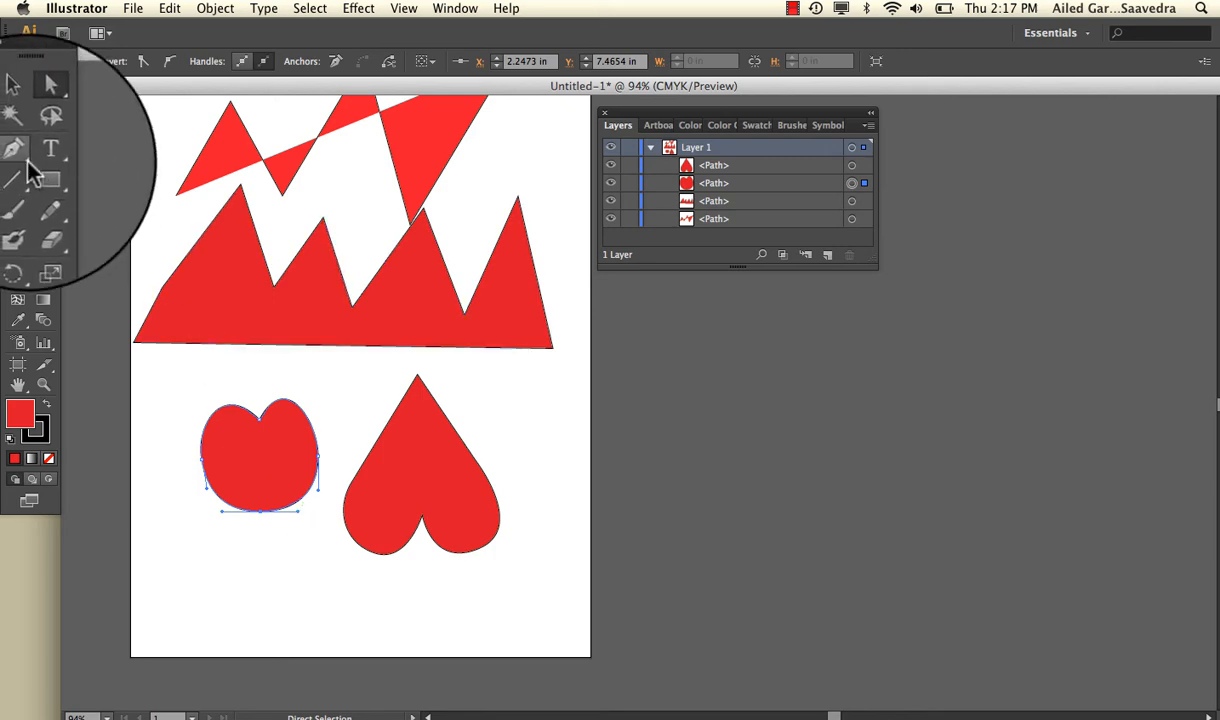
left_click_drag(28, 168, 132, 212)
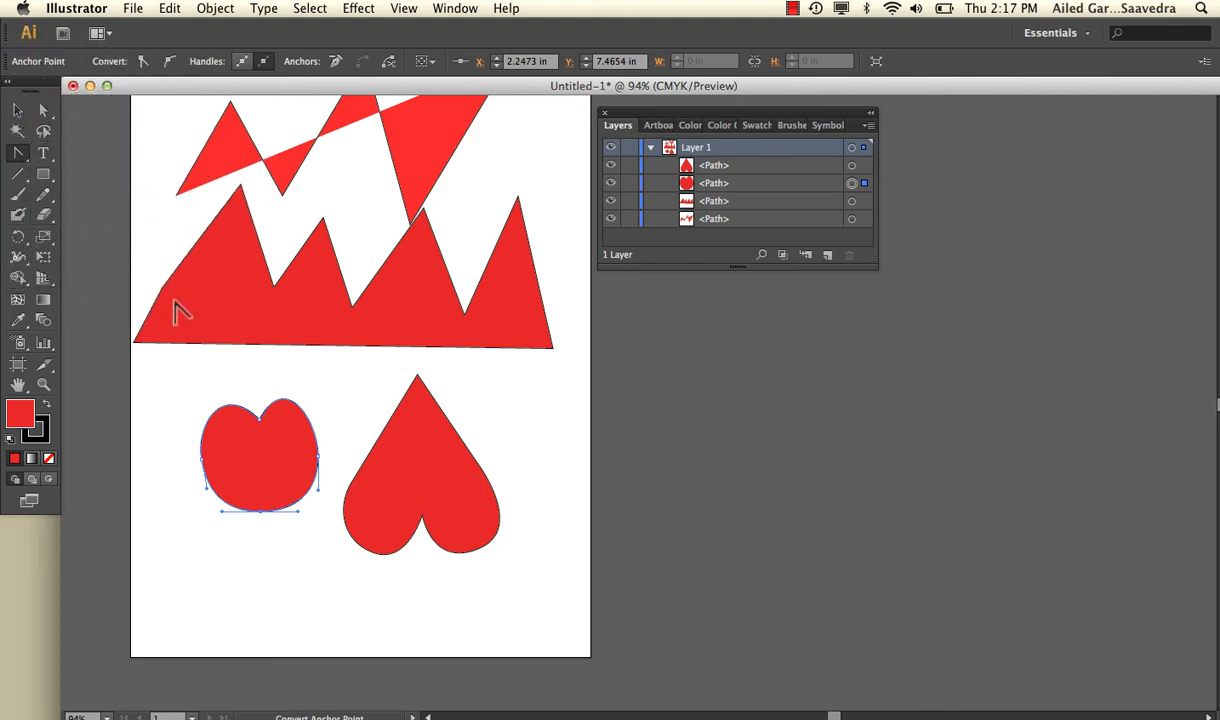
left_click(260, 512)
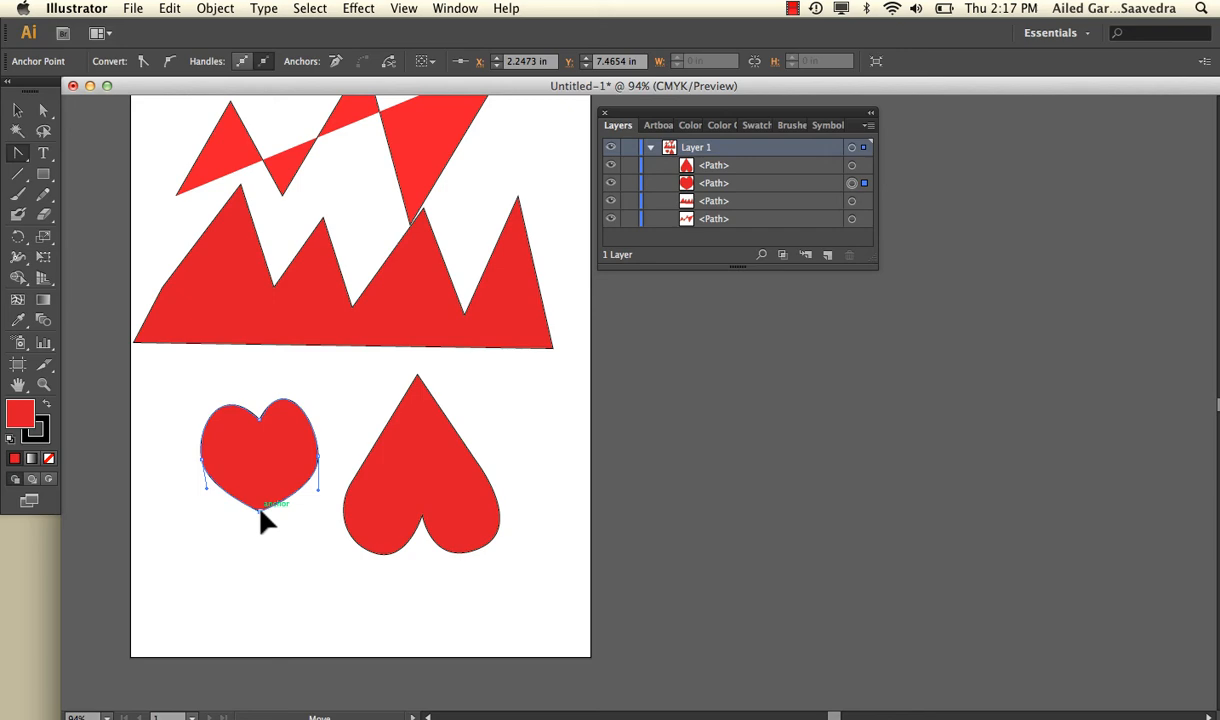
- Convert the small heart's right and left side anchors to corners, and pull new smooth handles out of each to round the sides
left_click(318, 458)
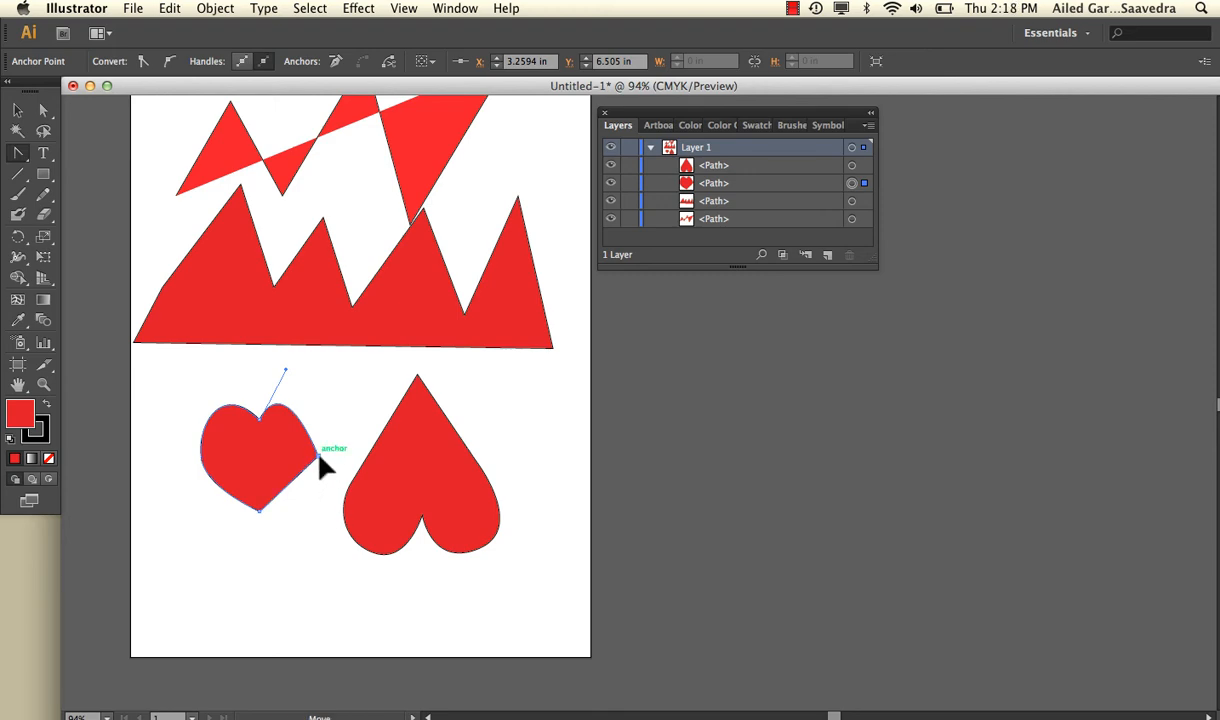
mouse_move(318, 456)
left_mouse_down()
mouse_move(319, 414)
mouse_move(340, 442)
mouse_move(309, 481)
left_mouse_up()
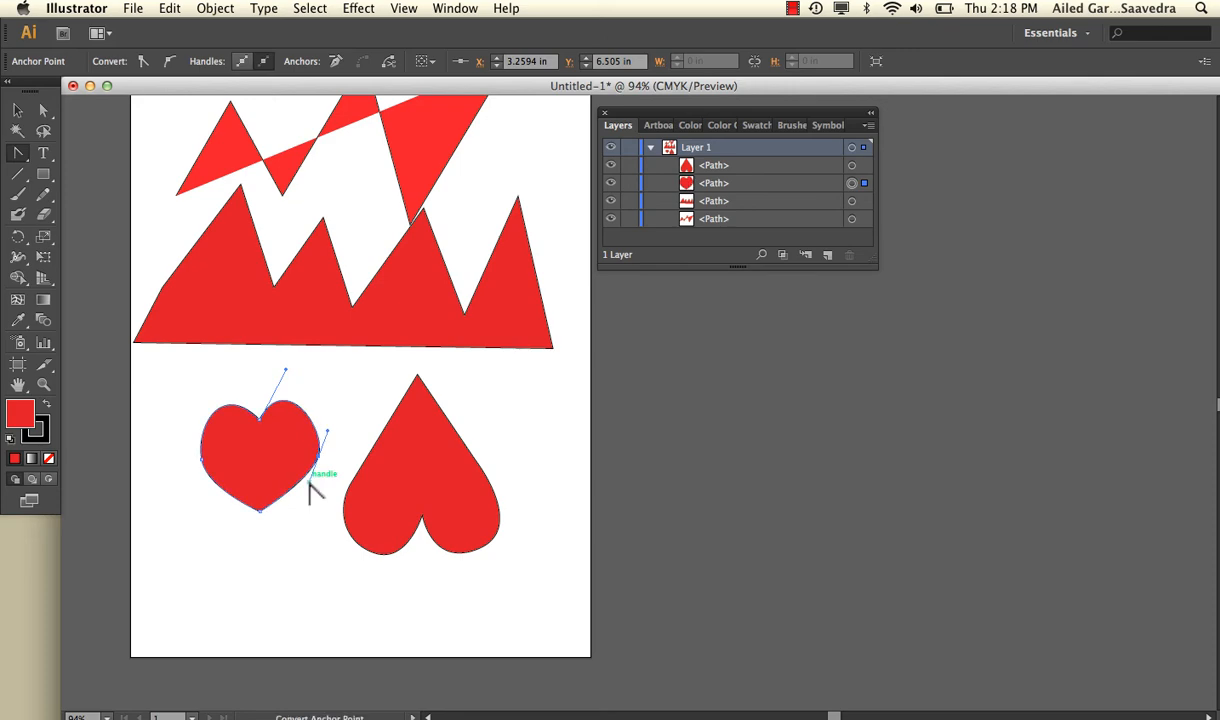
left_click(201, 460)
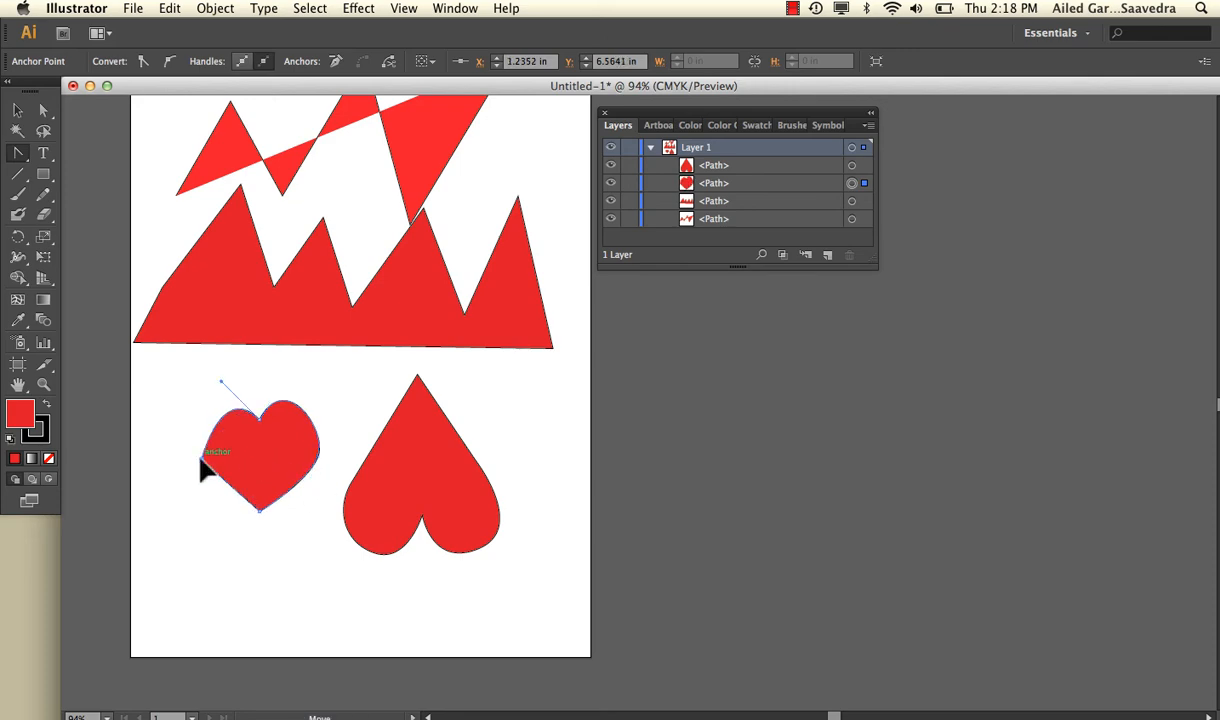
left_click_drag(201, 462, 197, 435)
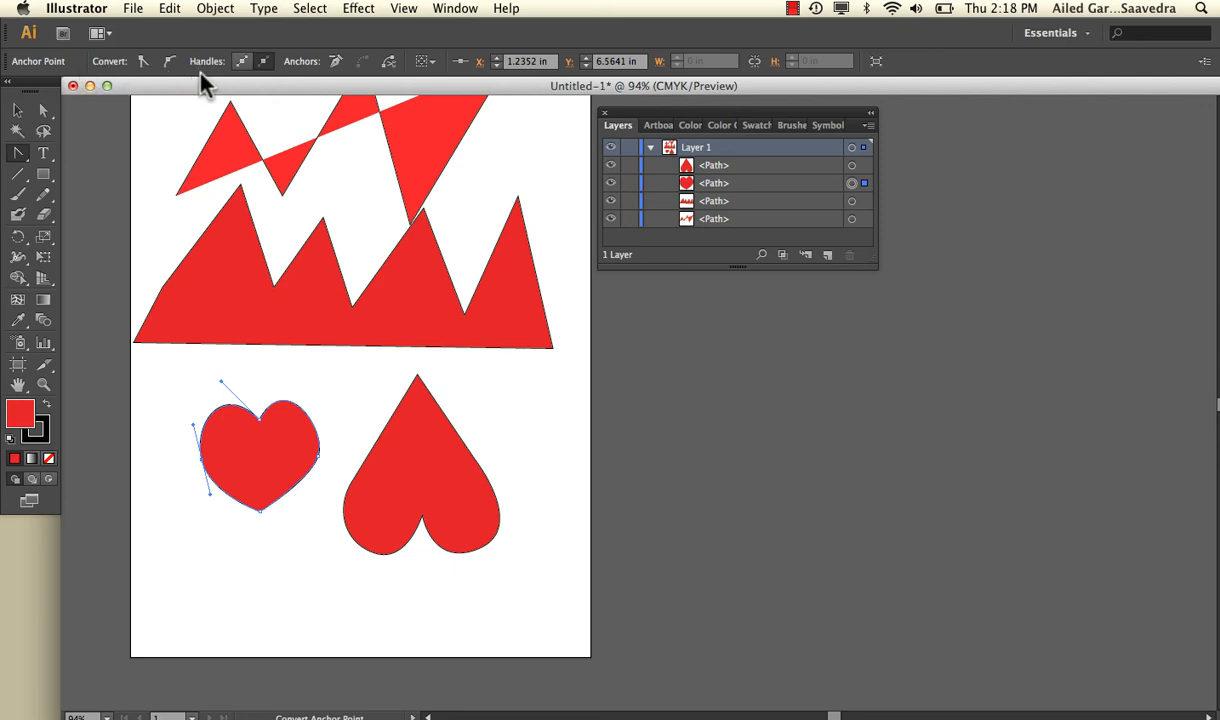
- Convert the small heart's bottom anchor to smooth with Direct Selection, and lengthen its right-hand direction handle
left_click(43, 110)
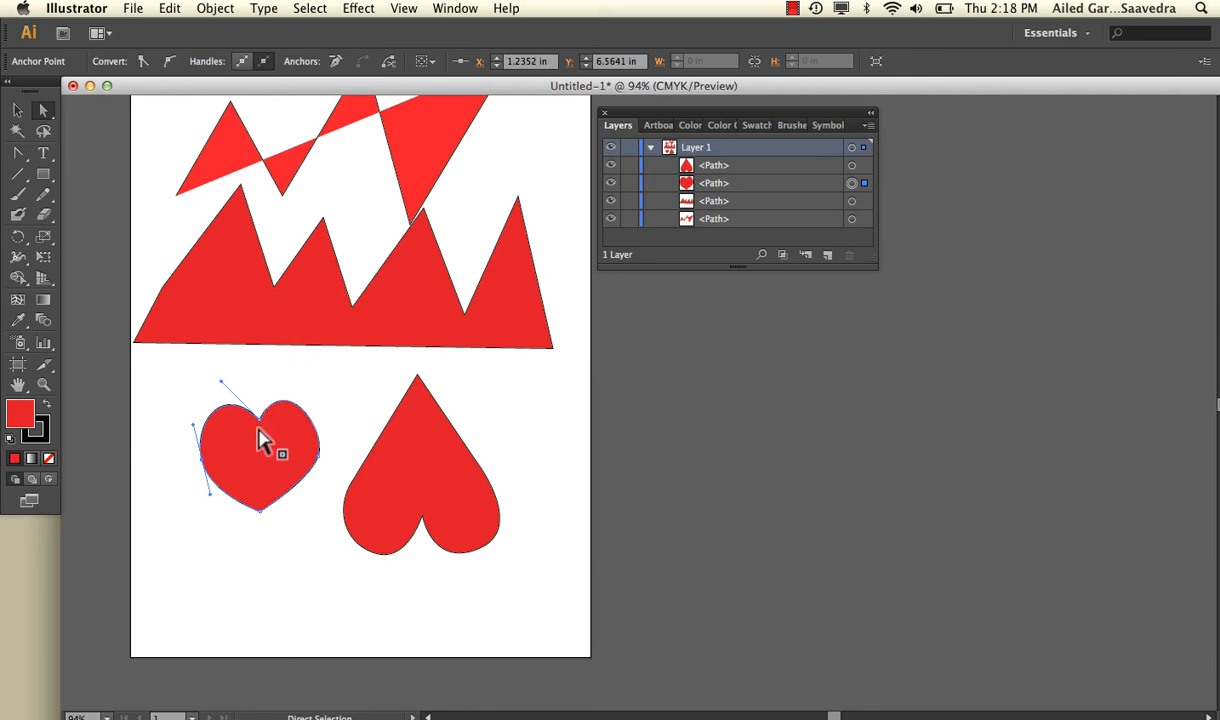
left_click(261, 511)
left_click(261, 514)
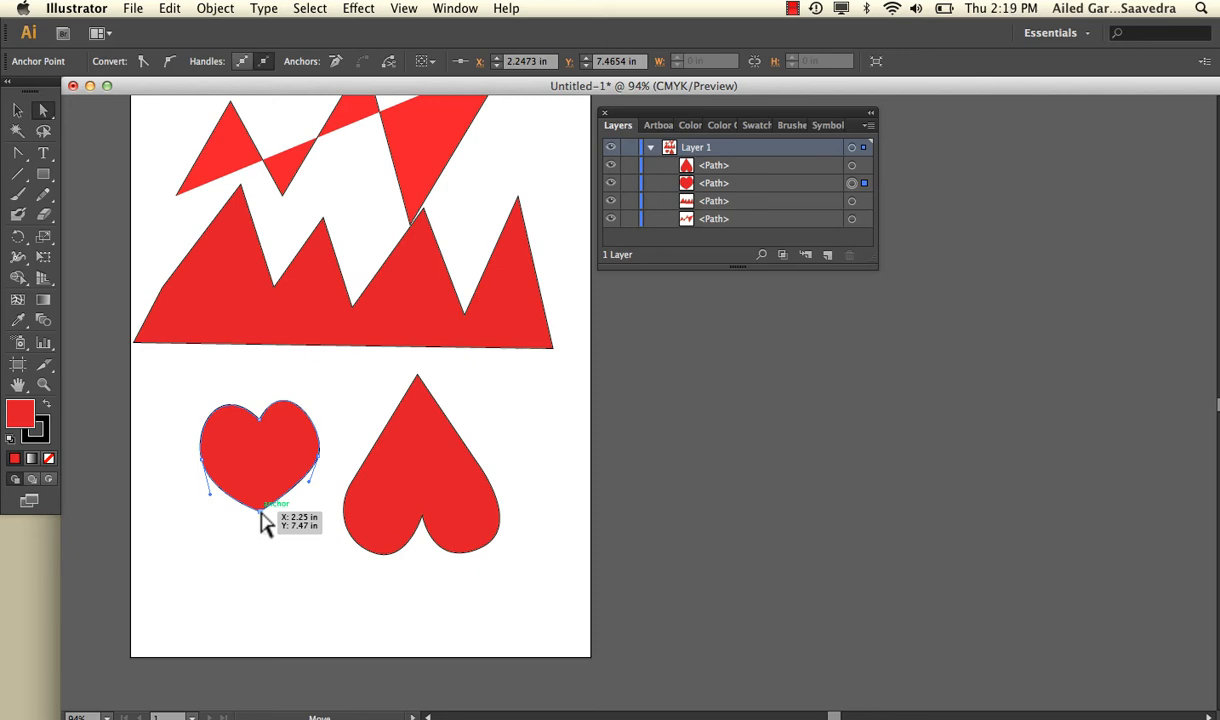
left_click(169, 61)
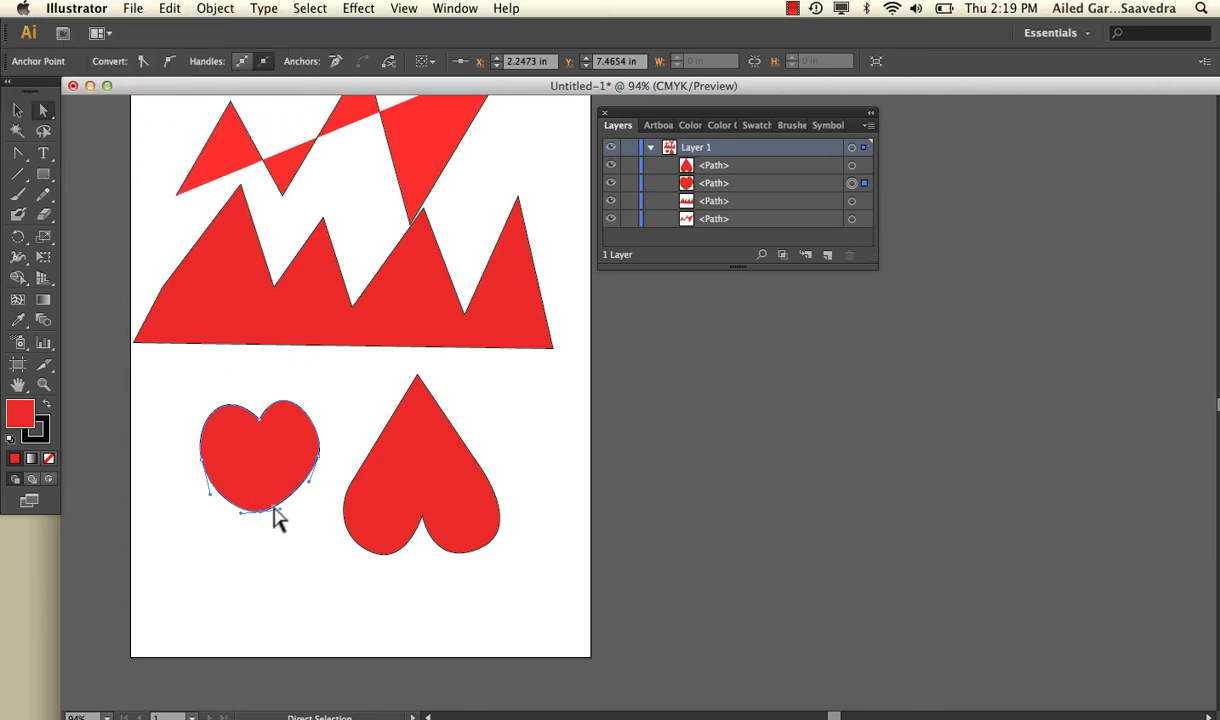
left_click_drag(280, 508, 300, 528)
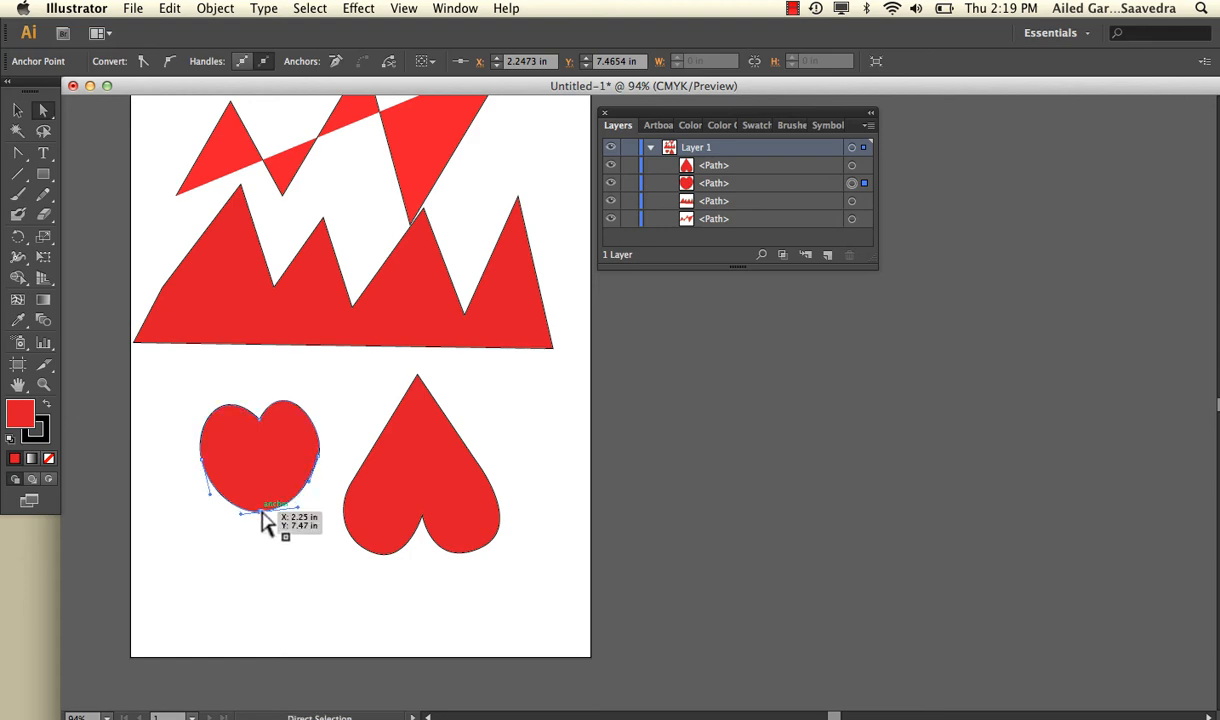
- Reselect the small heart's bottom anchor and convert it back to a corner point
left_click(270, 545)
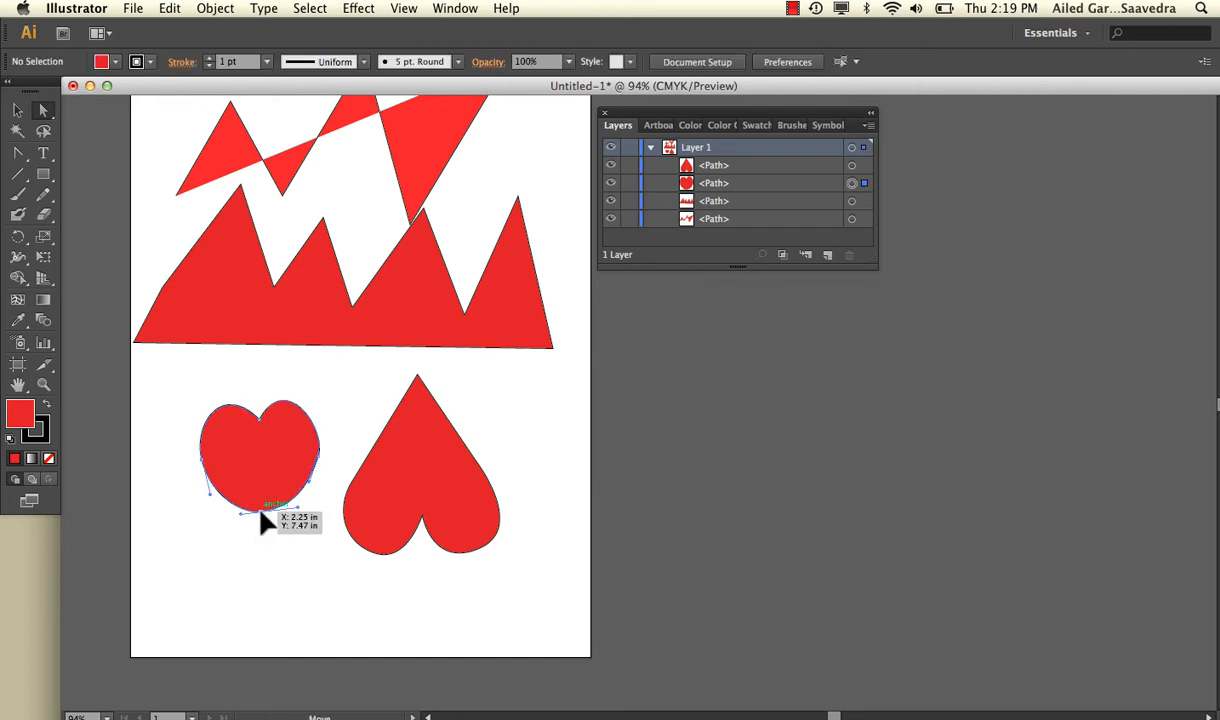
left_click(260, 511)
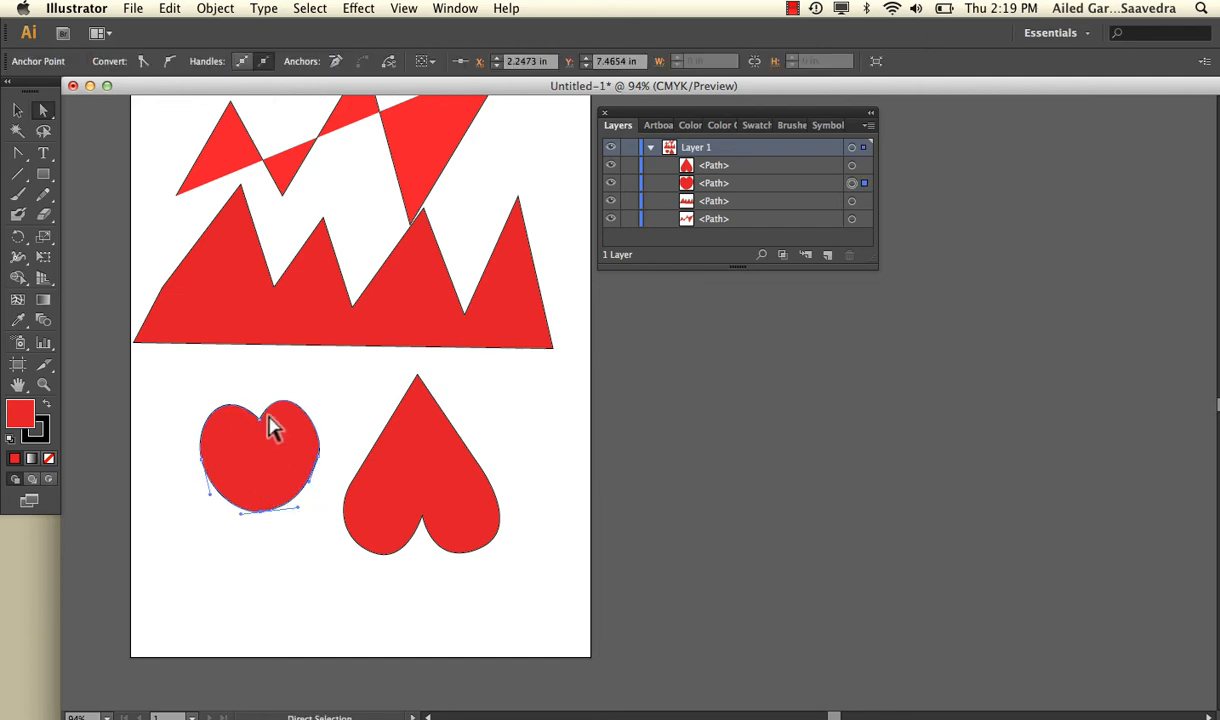
left_click(140, 62)
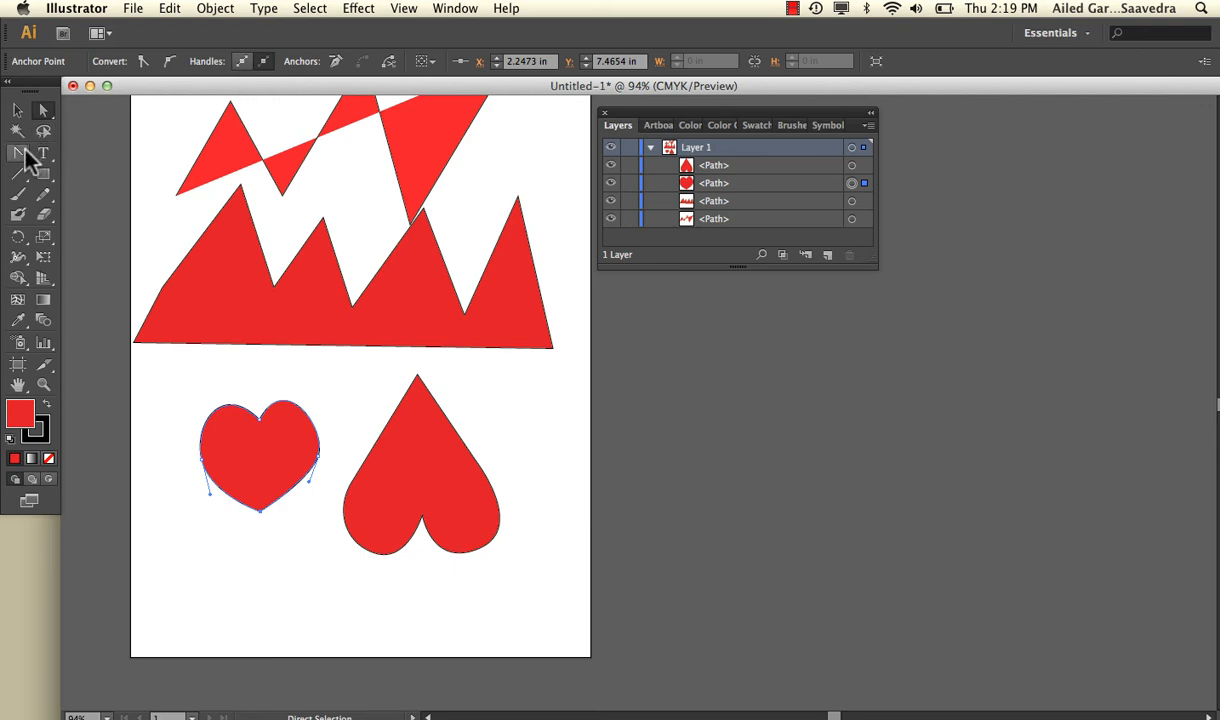
- Tear off the Pen tool group as a floating panel and place it just below the Layers panel
left_click_drag(25, 152, 59, 183)
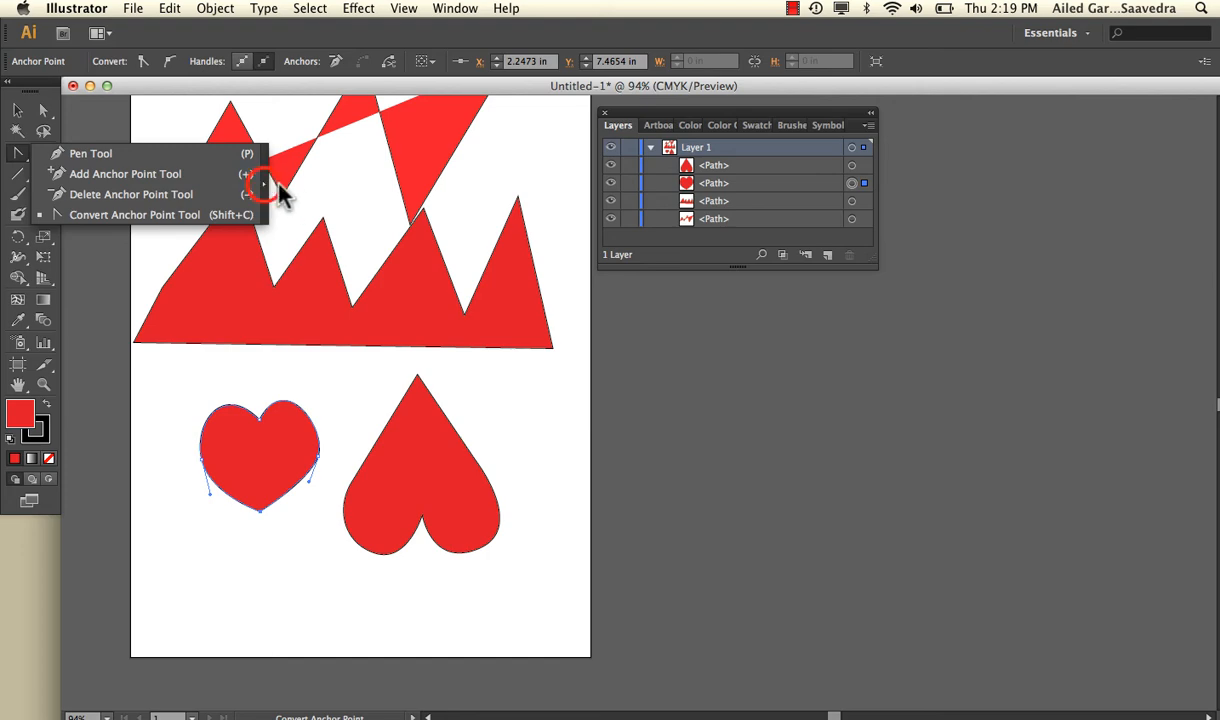
left_click_drag(268, 180, 265, 181)
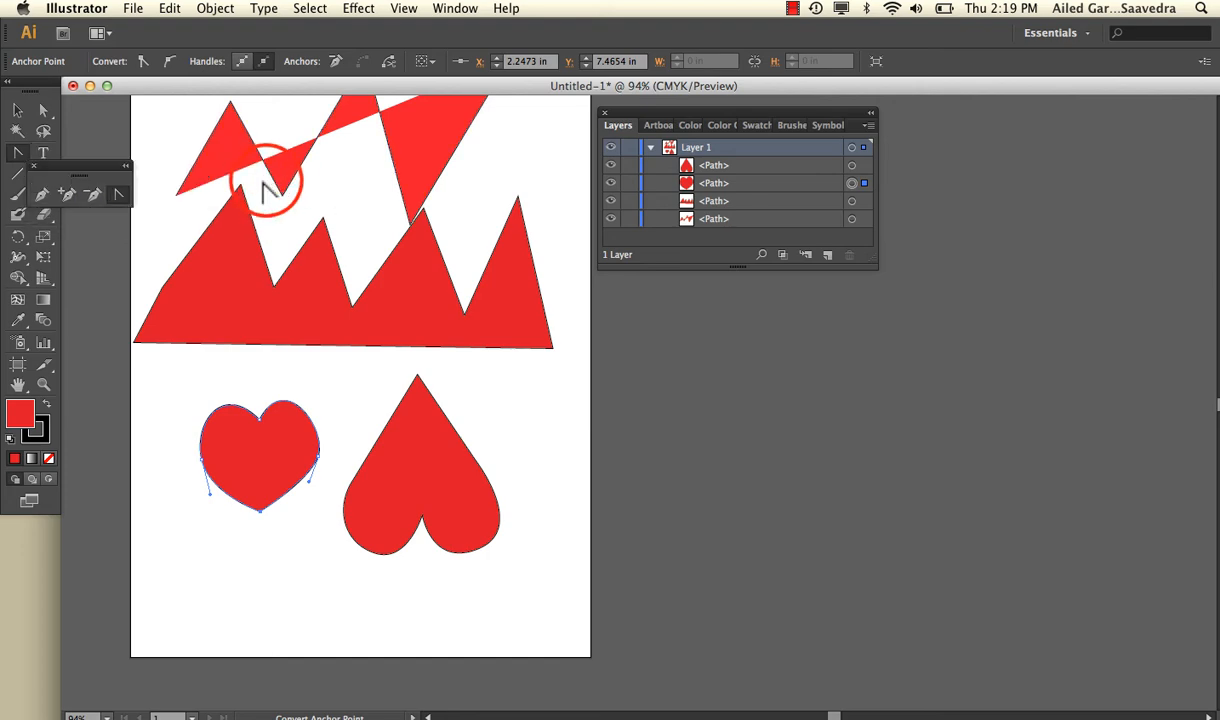
left_click_drag(96, 163, 666, 290)
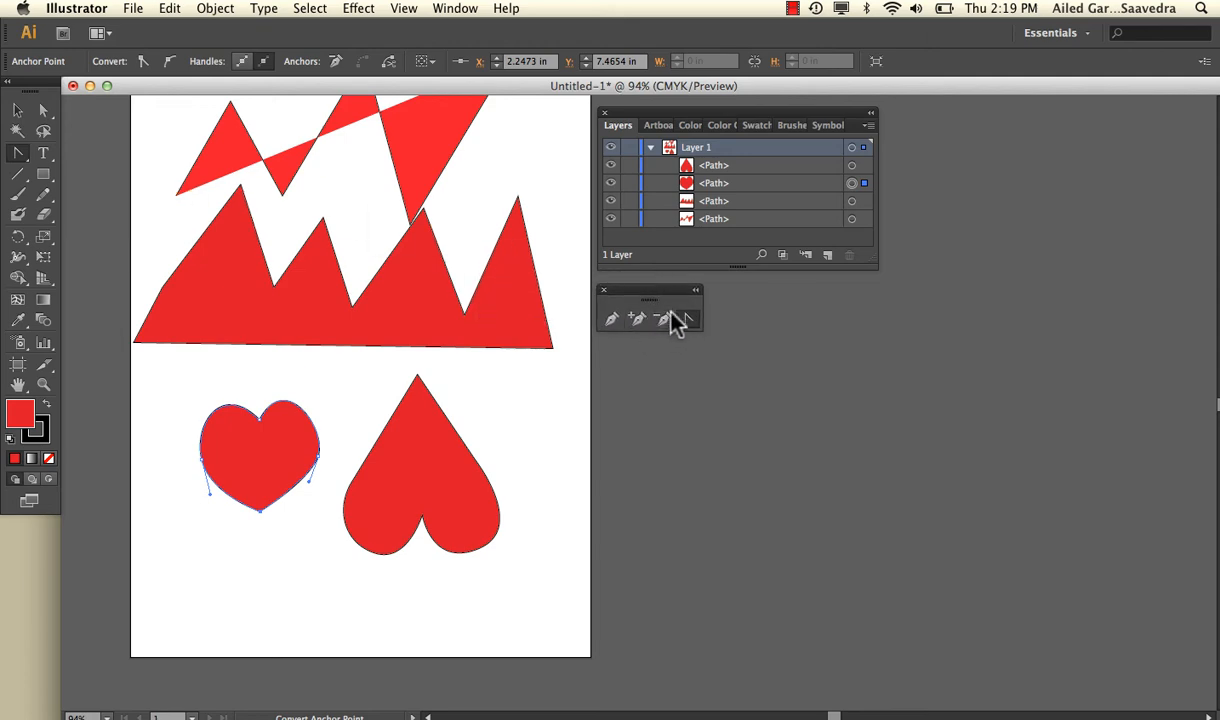
- Tear off the Direct Selection tool group as a floating panel and place it just below the floating Pen tools
left_click(47, 106)
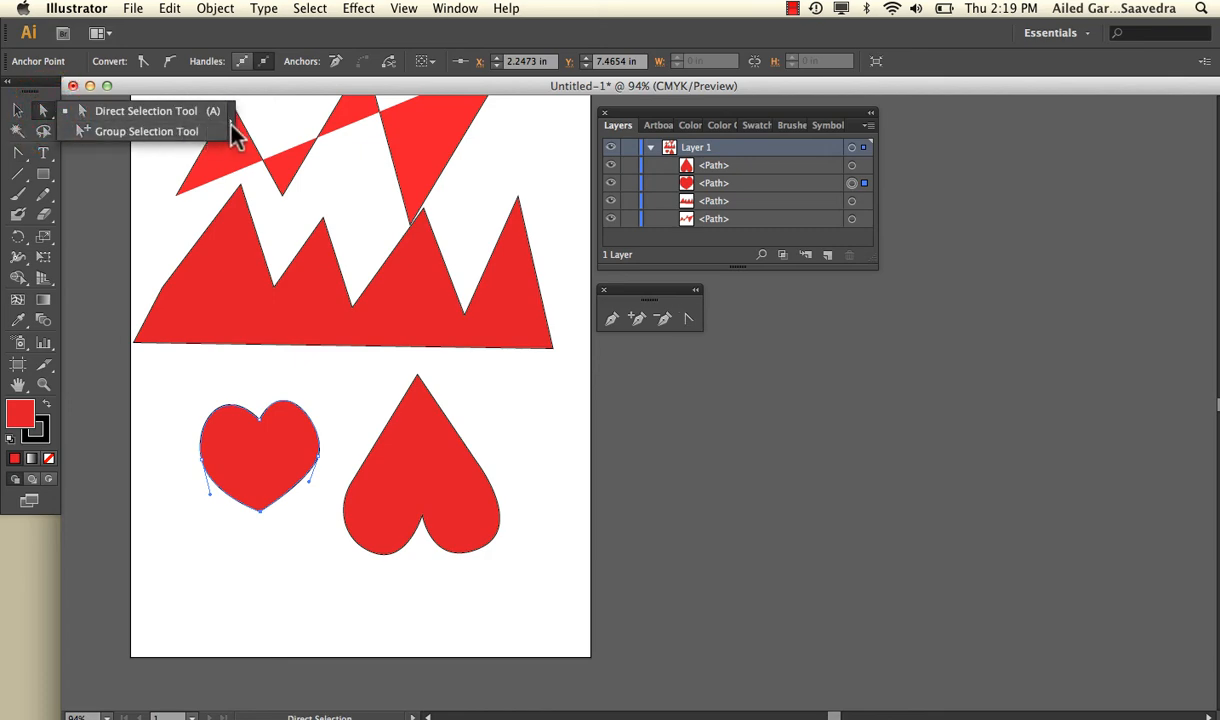
left_click_drag(231, 128, 638, 355)
left_click(40, 113)
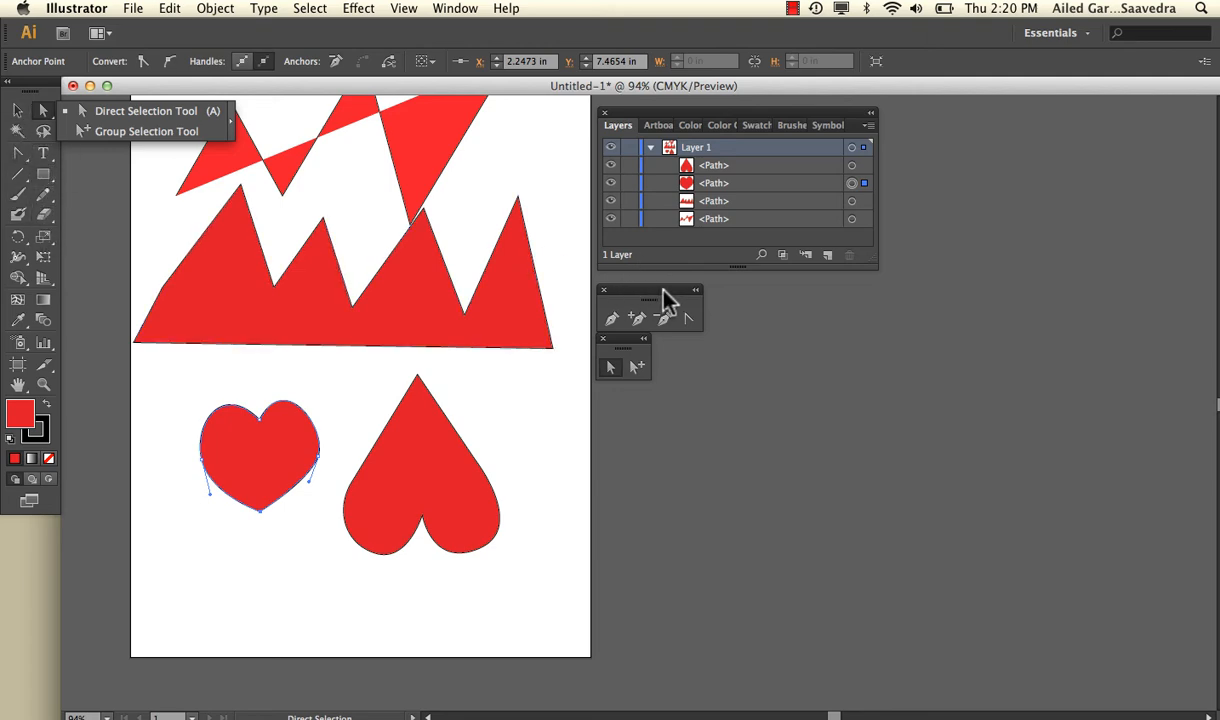
left_click_drag(625, 340, 626, 340)
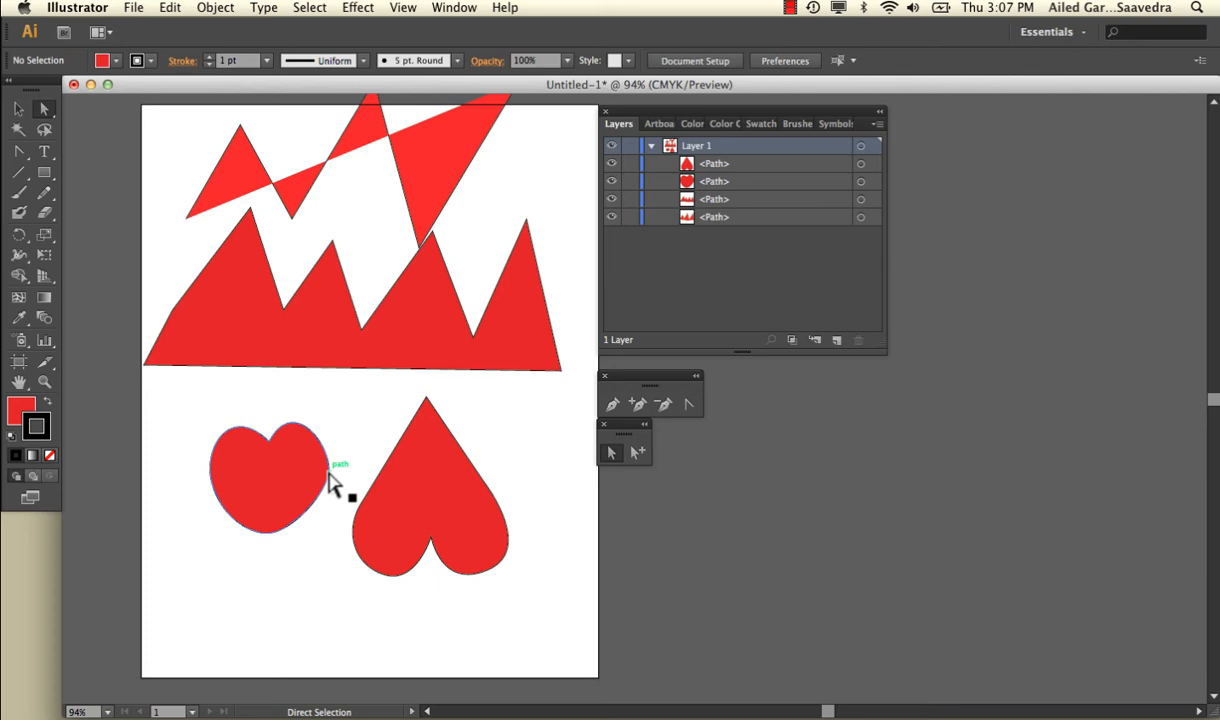
- Add two anchors on the closed zigzag's first slope and move them, forming a notch and a new peak at about X 0.55, Y 2.35 in
left_click(20, 150)
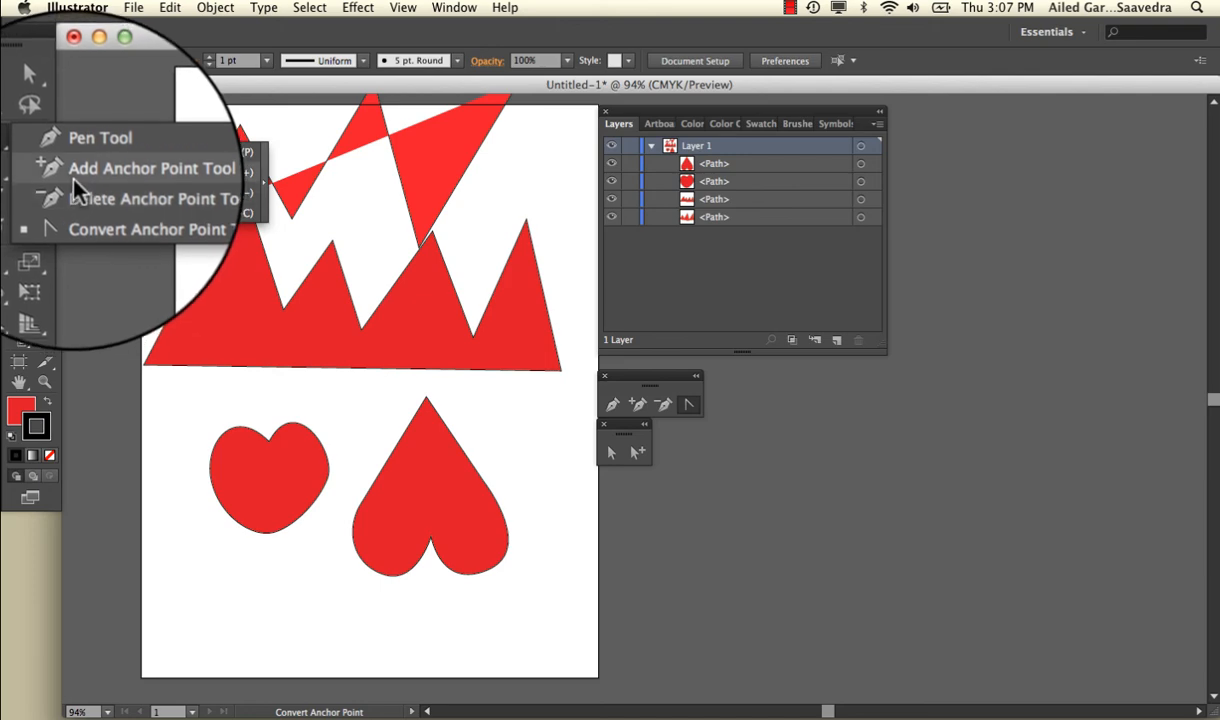
left_click(70, 169)
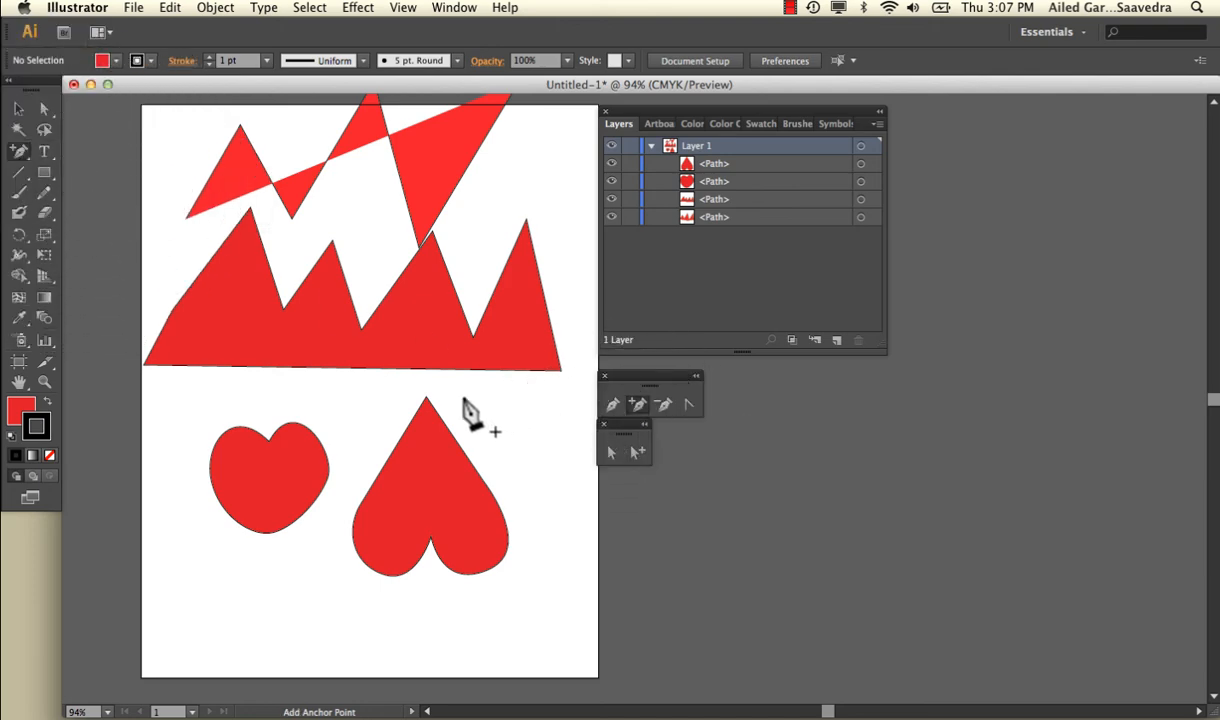
left_click(196, 285)
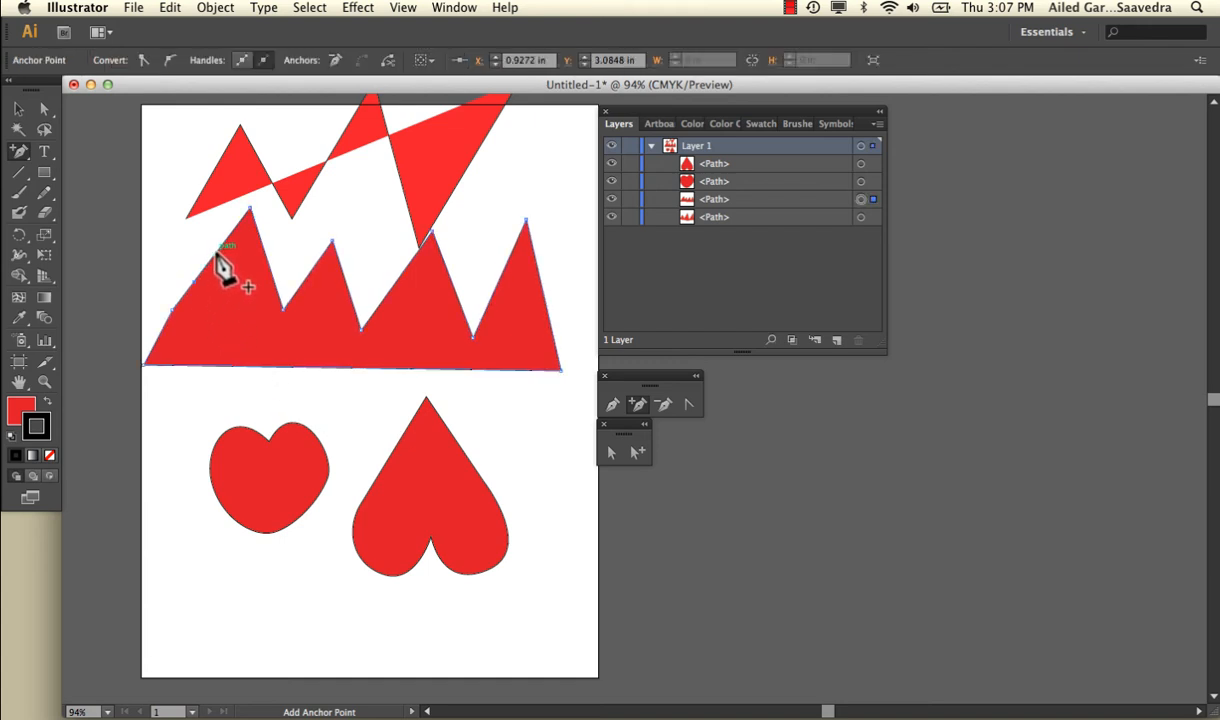
left_click(216, 256)
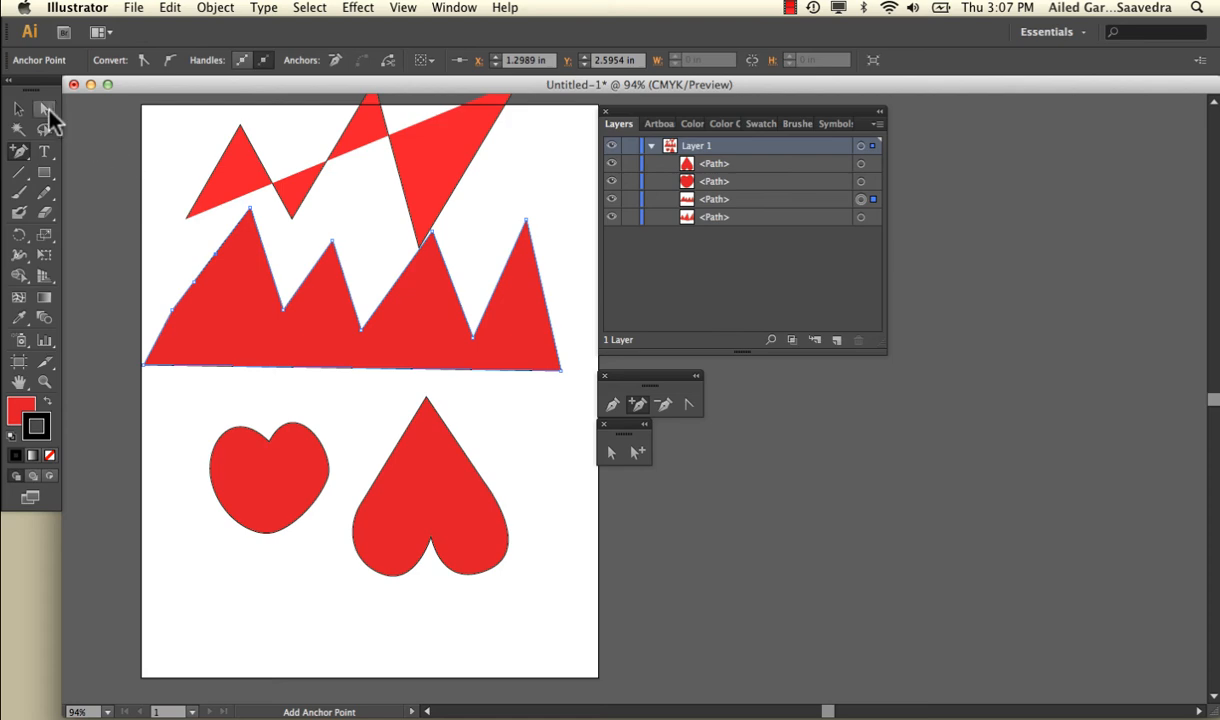
left_click(46, 112)
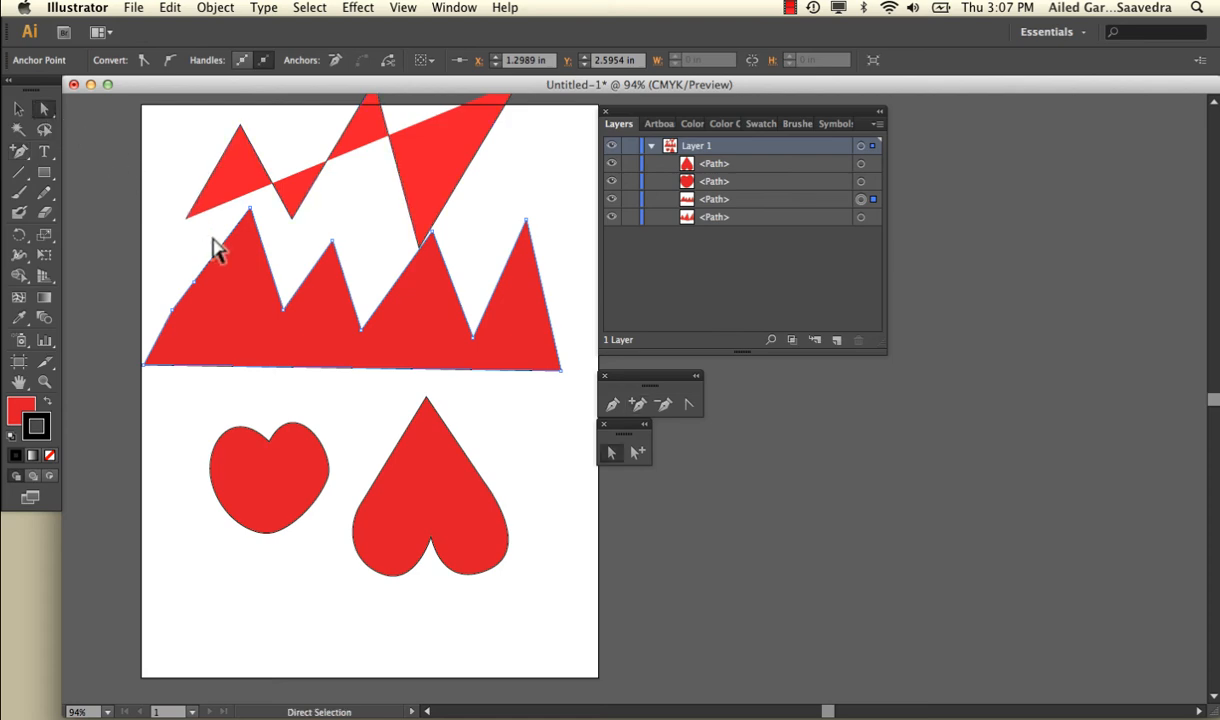
left_click_drag(213, 253, 174, 248)
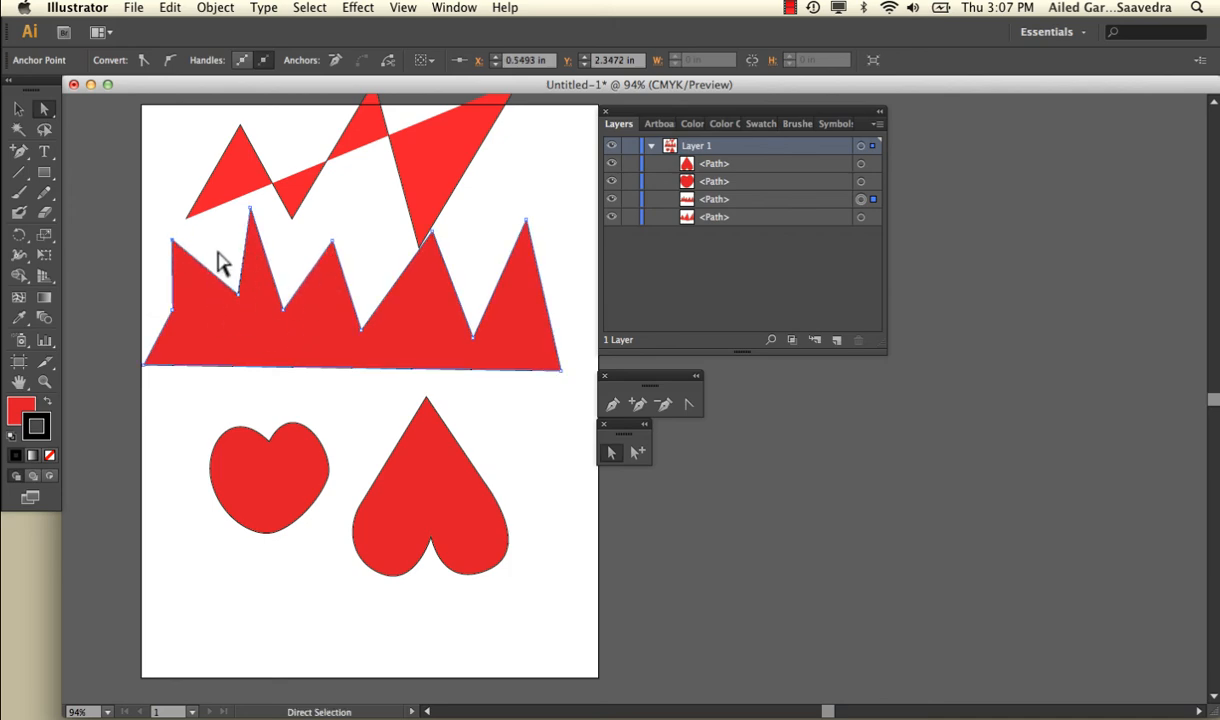
- Remove the tip of the peak right of the tall narrow spike with the Delete Anchor Point tool
left_click_drag(19, 152, 60, 192)
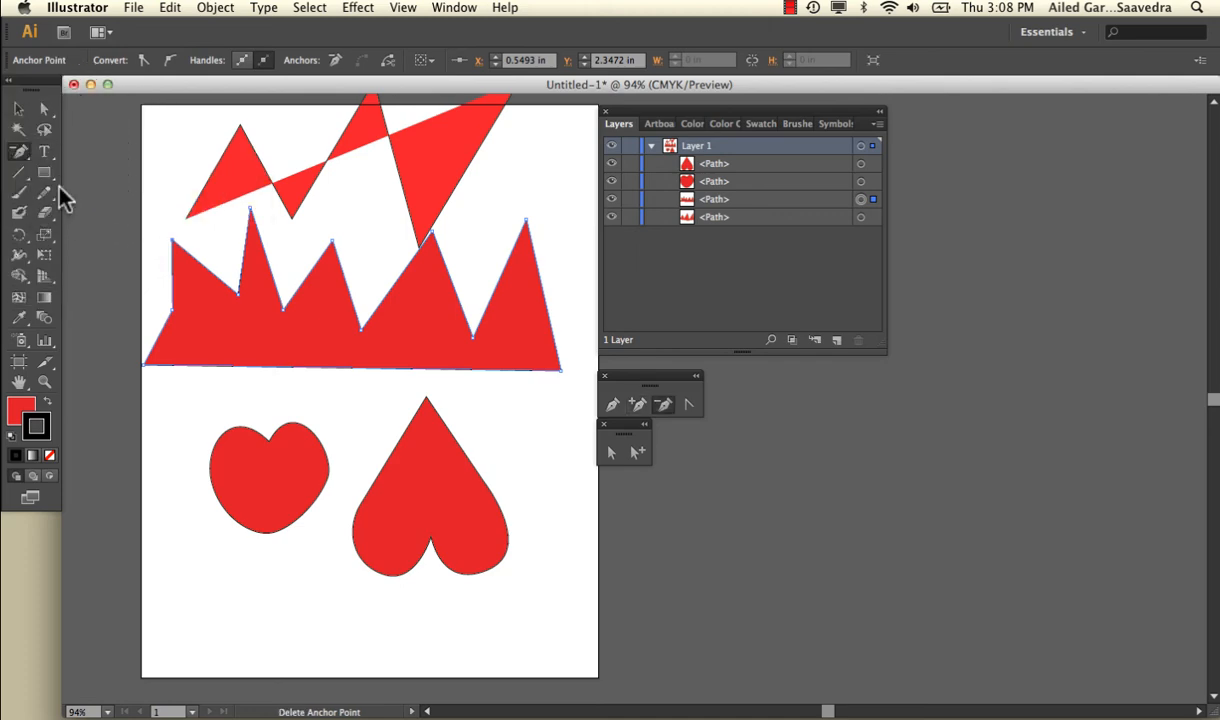
left_click(332, 242)
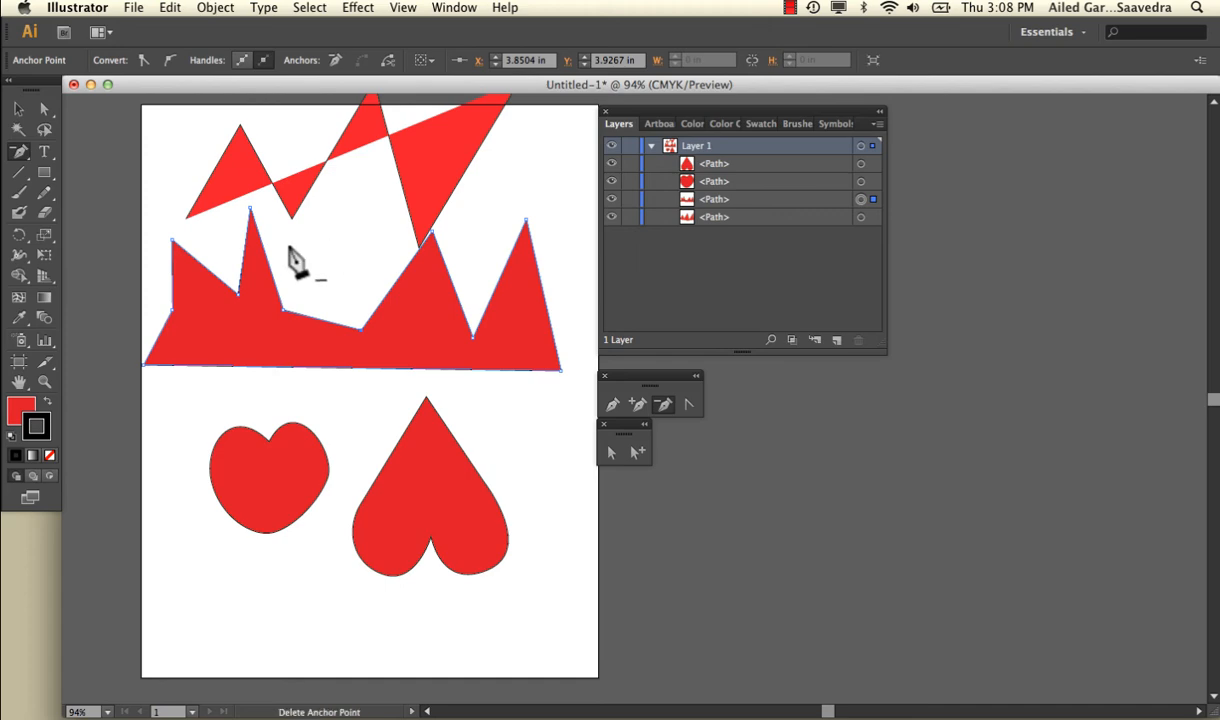
- With the plain Pen tool, delete the leftmost peak's tip anchor and add an anchor on the narrow spike's left edge
mouse_move(18, 151)
left_mouse_down()
mouse_move(72, 179)
mouse_move(25, 158)
left_mouse_up()
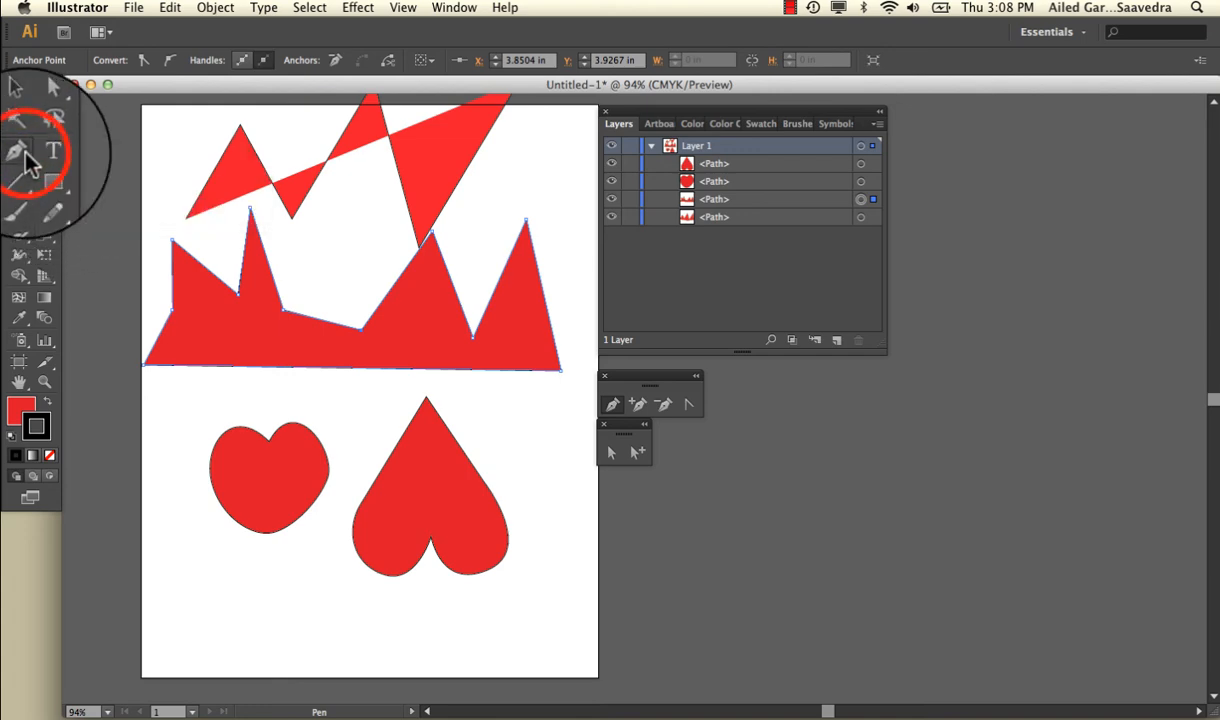
left_click(172, 242)
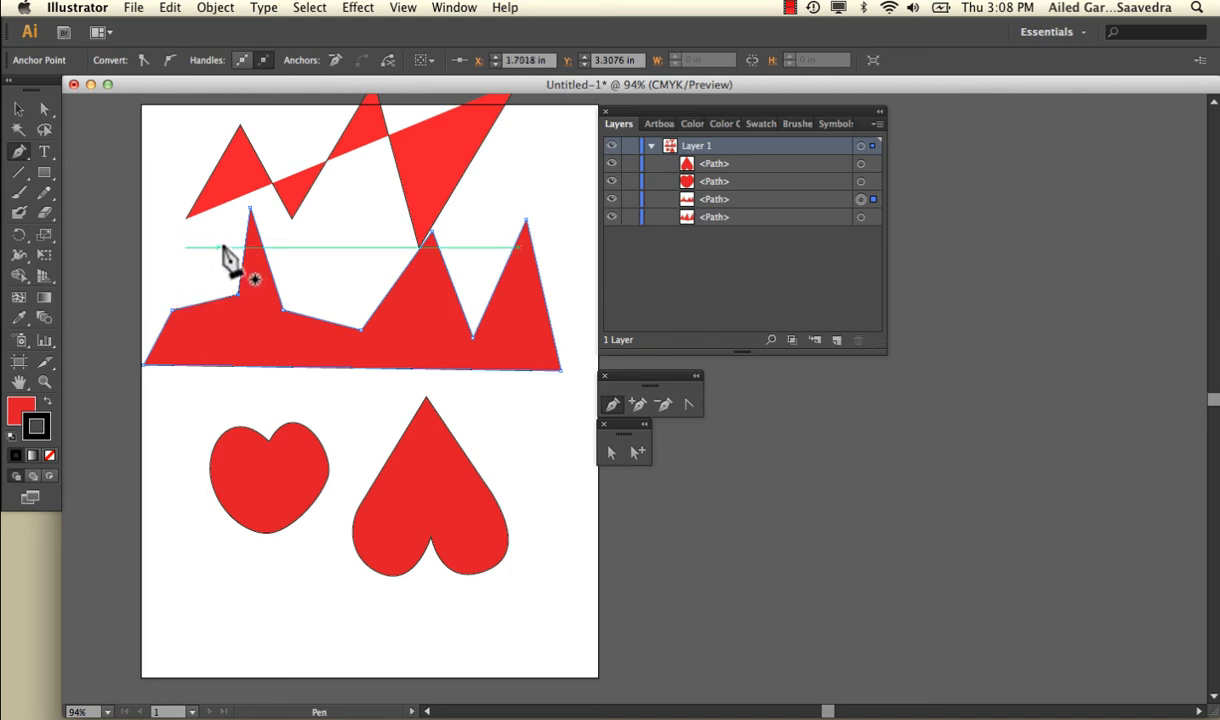
left_click(280, 290)
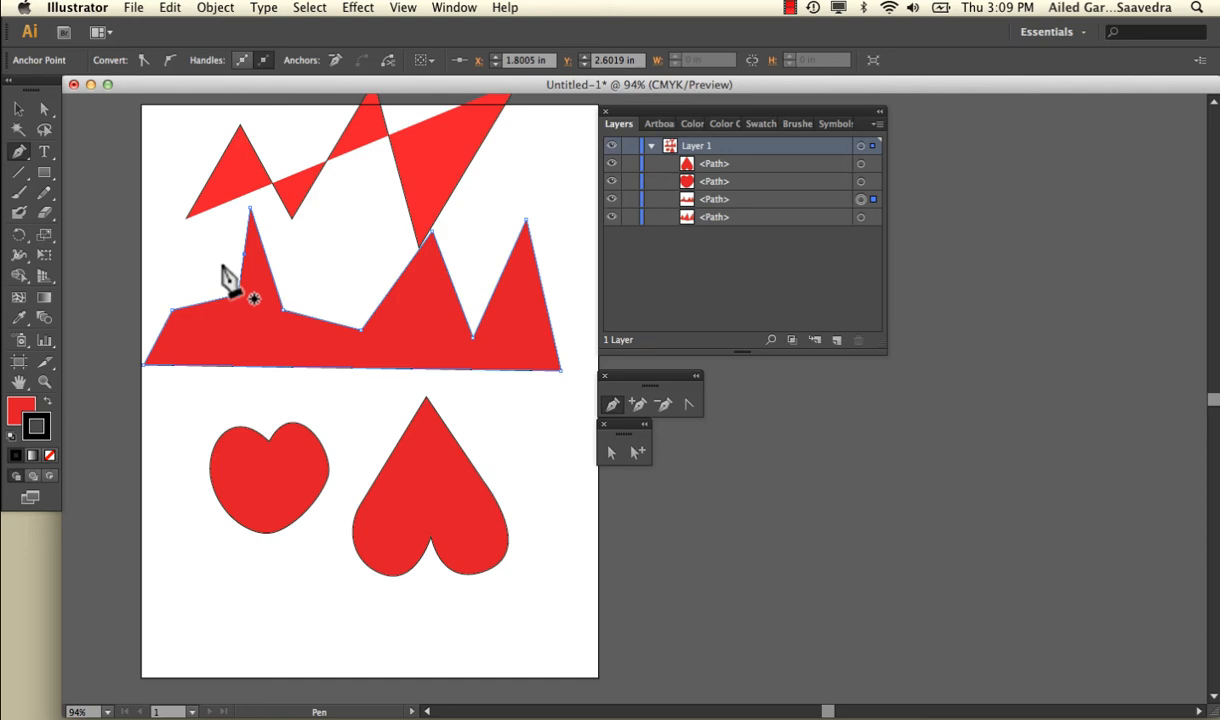
- Undo the Pen tool anchor addition, both anchor deletions and the anchor moves on the closed zigzag
key("super+z")
key("super+z")
key("super+z")
key("super+z")
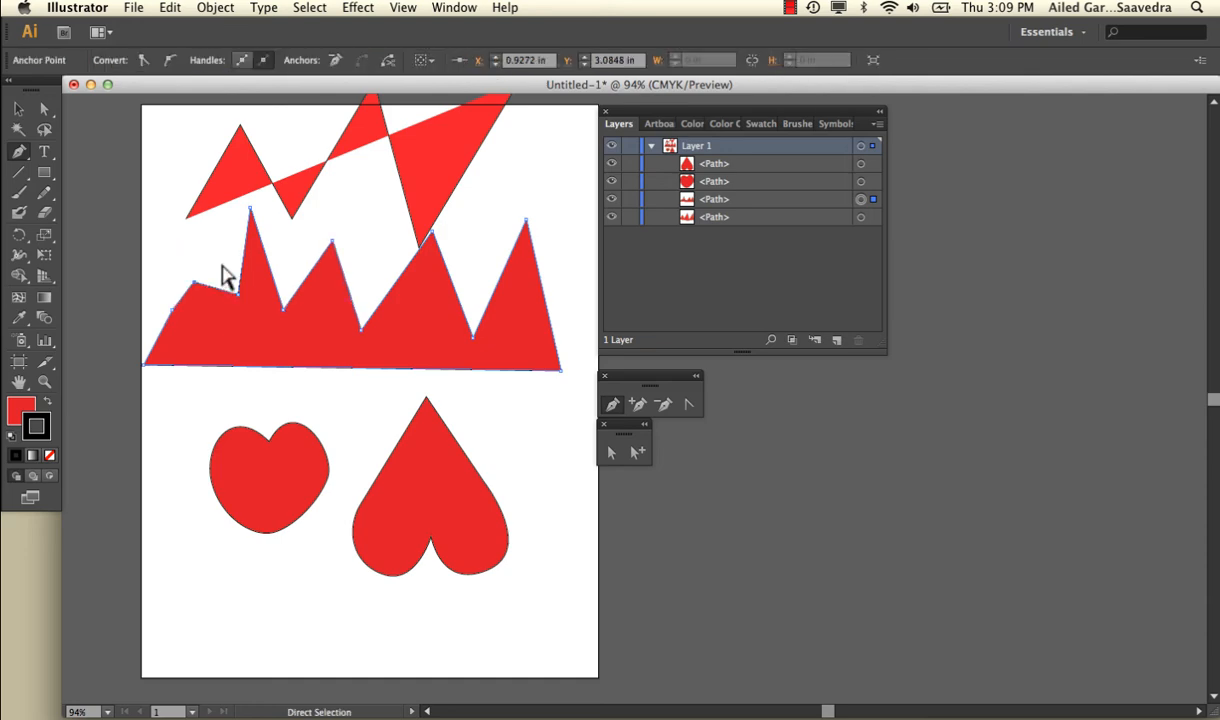
key("super+z")
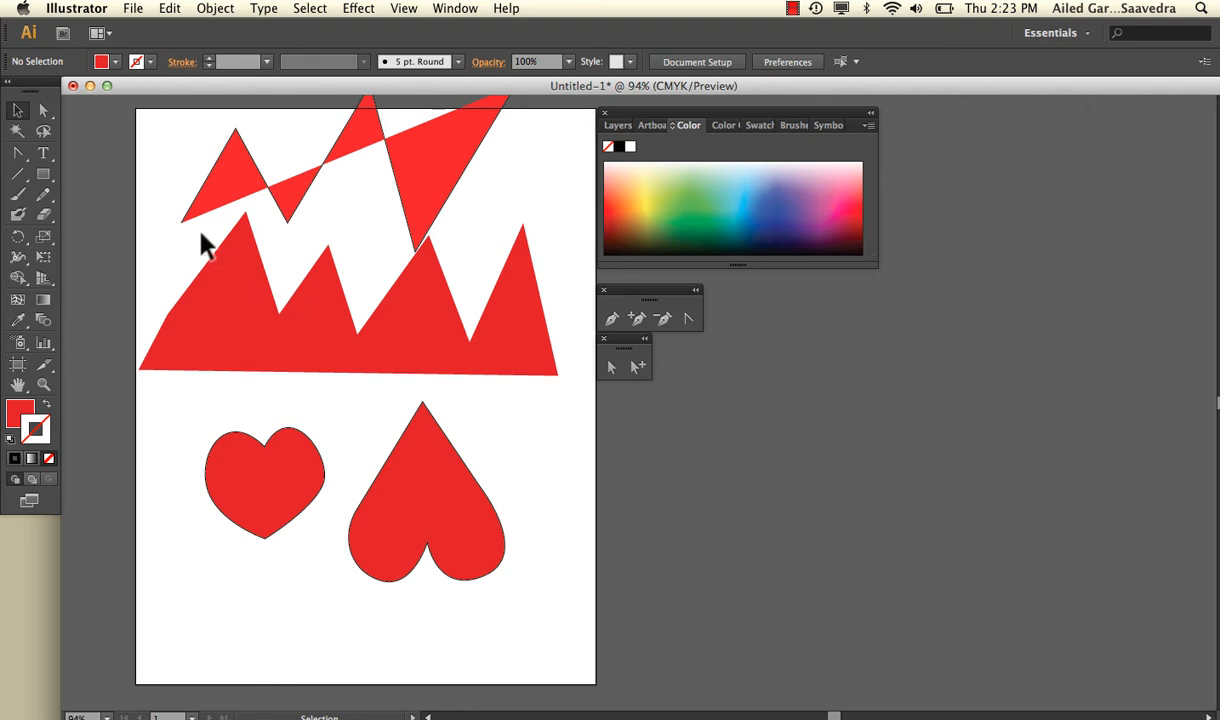
- Select both zigzags and both hearts and delete them to clear the artboard
left_click_drag(140, 148, 585, 600)
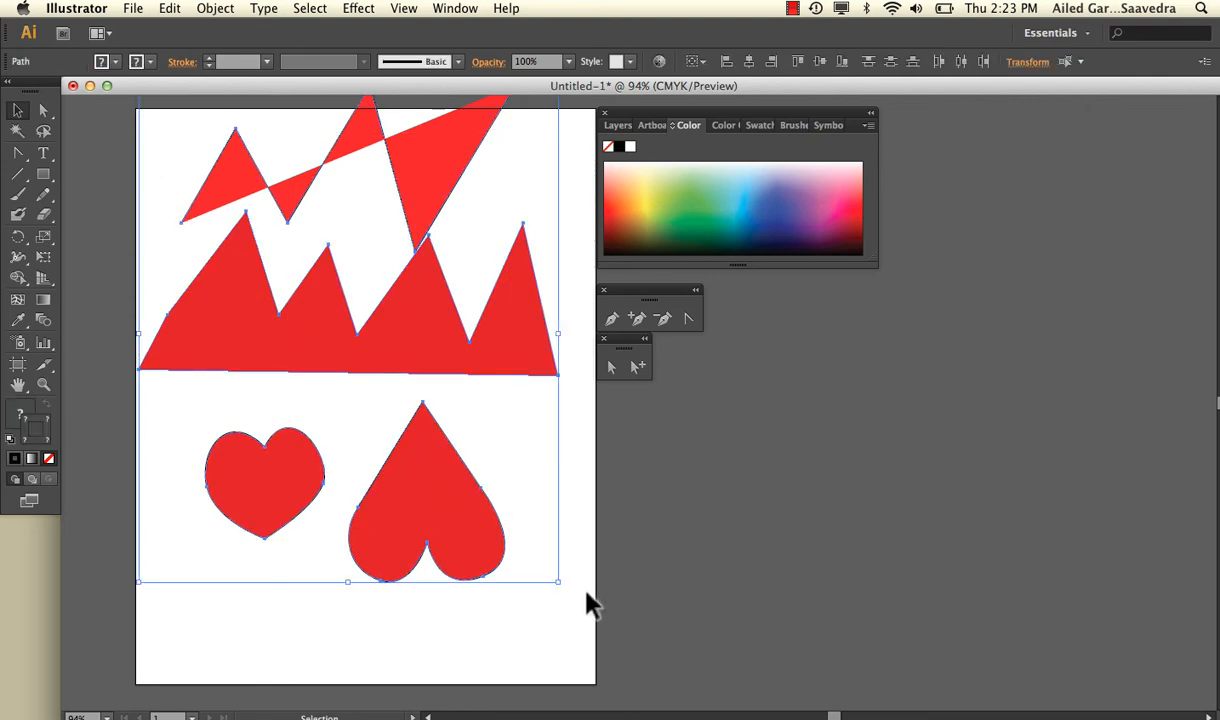
key("Delete")
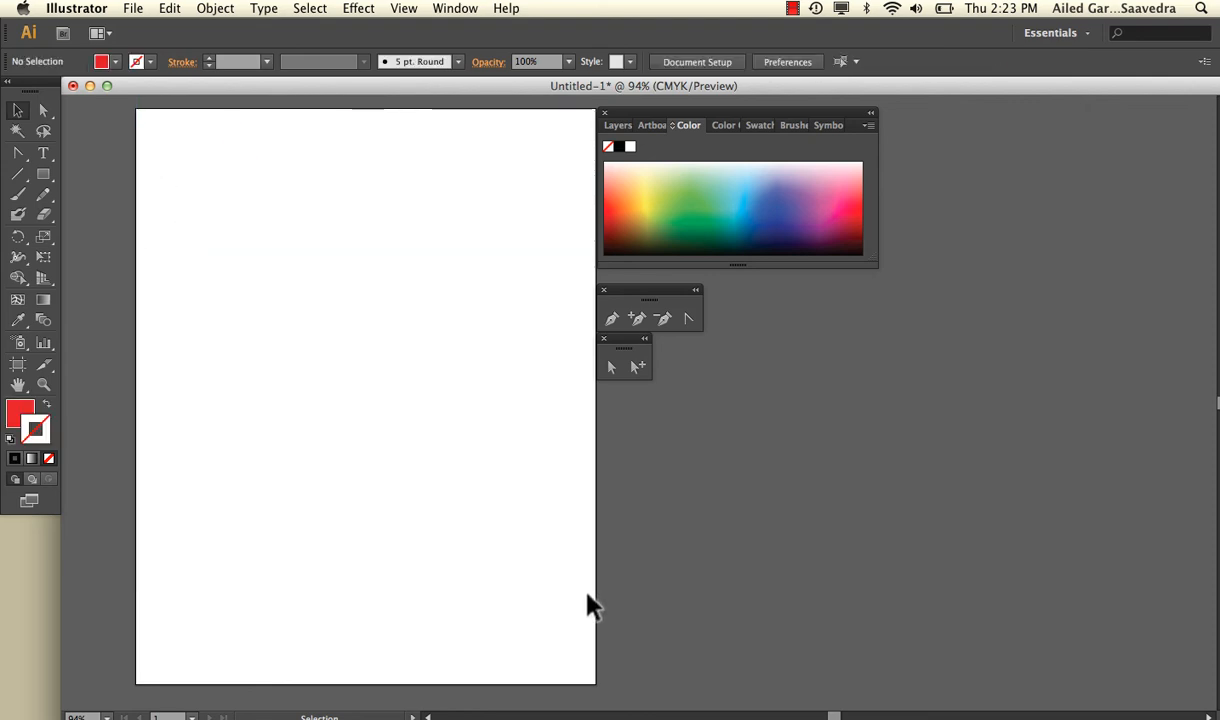
- Open the final comp sketch JPG showing the boy, dog and ox by the fountain
left_click(145, 8)
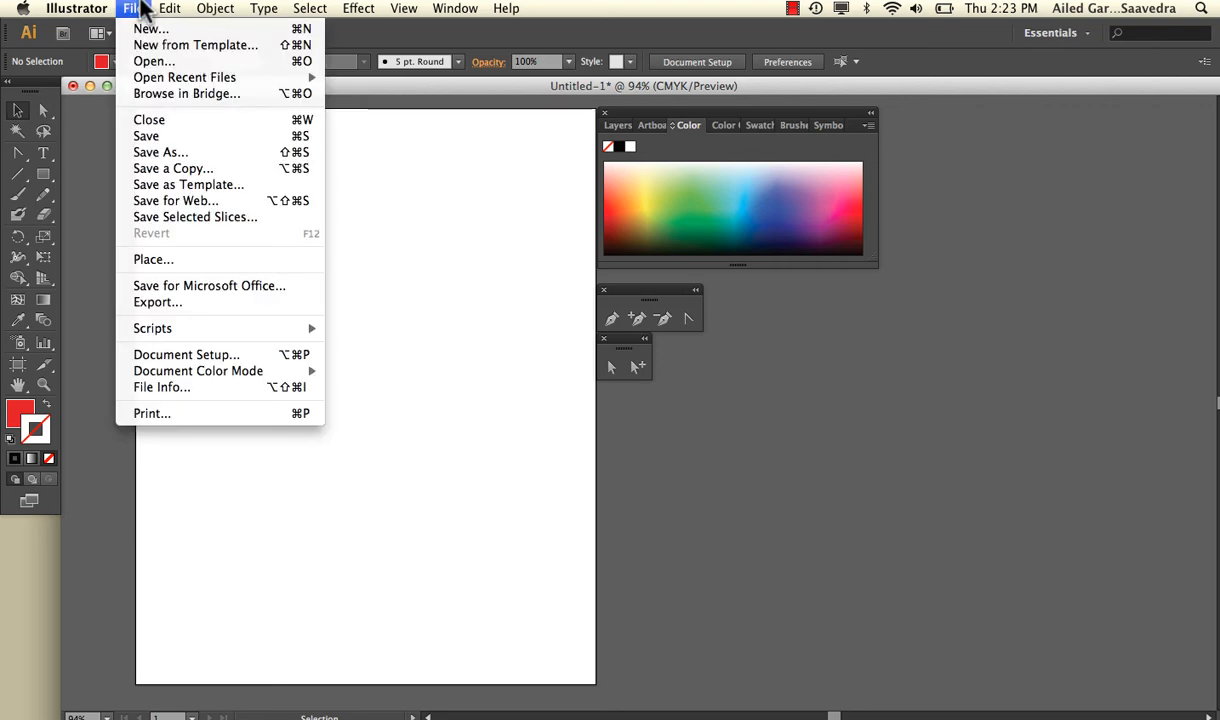
left_click(162, 62)
left_click(811, 455)
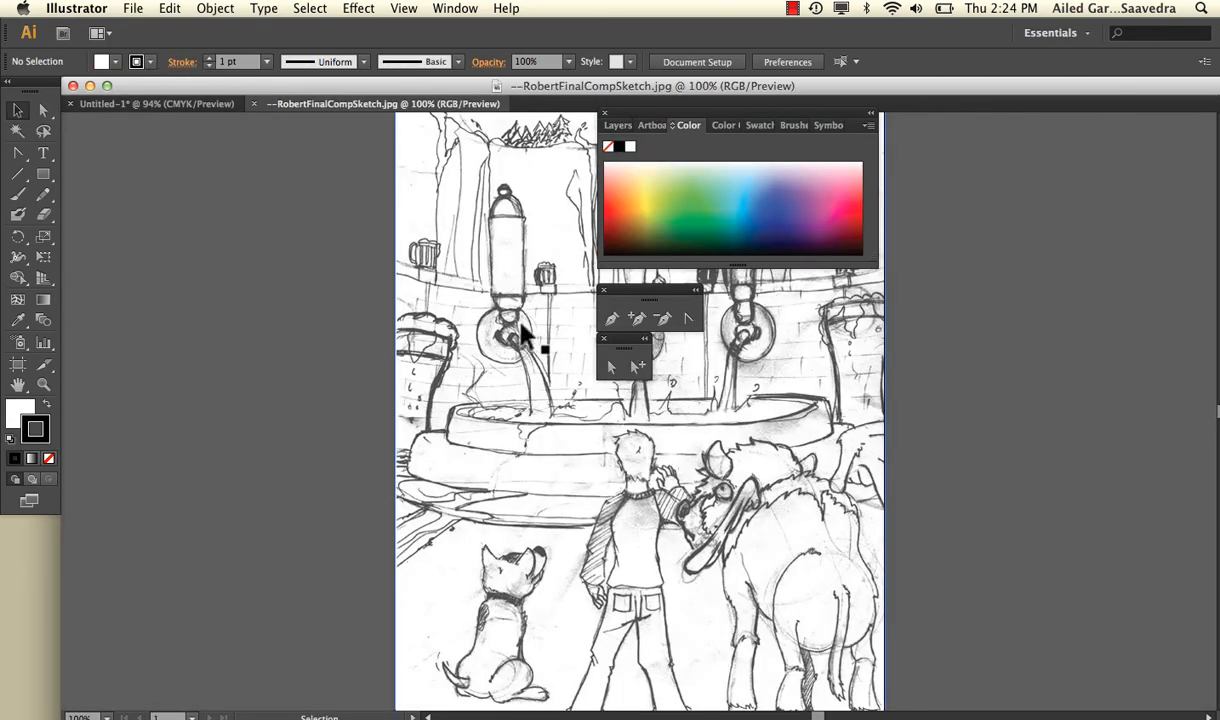
- With the Pen tool, trace the dog's head from the left of the collar up around both ears to the far cheek
scroll(478, 325, "right", 10)
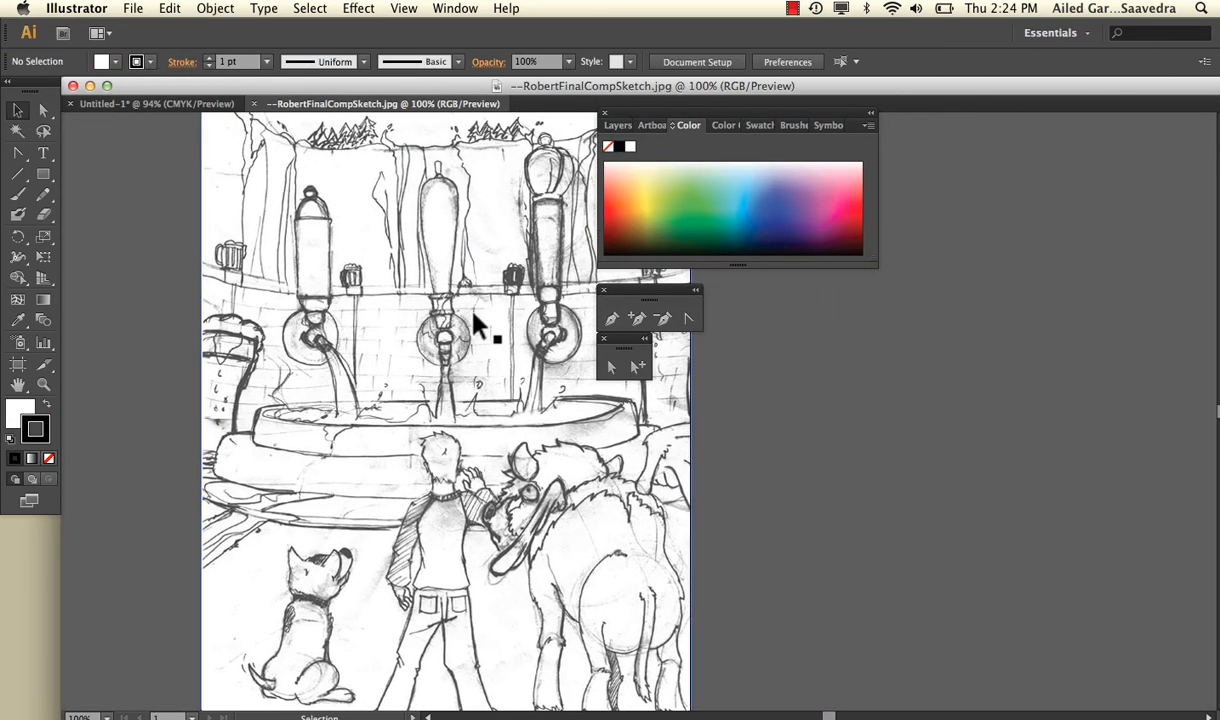
scroll(478, 325, "right", 2)
scroll(340, 463, "down", 2)
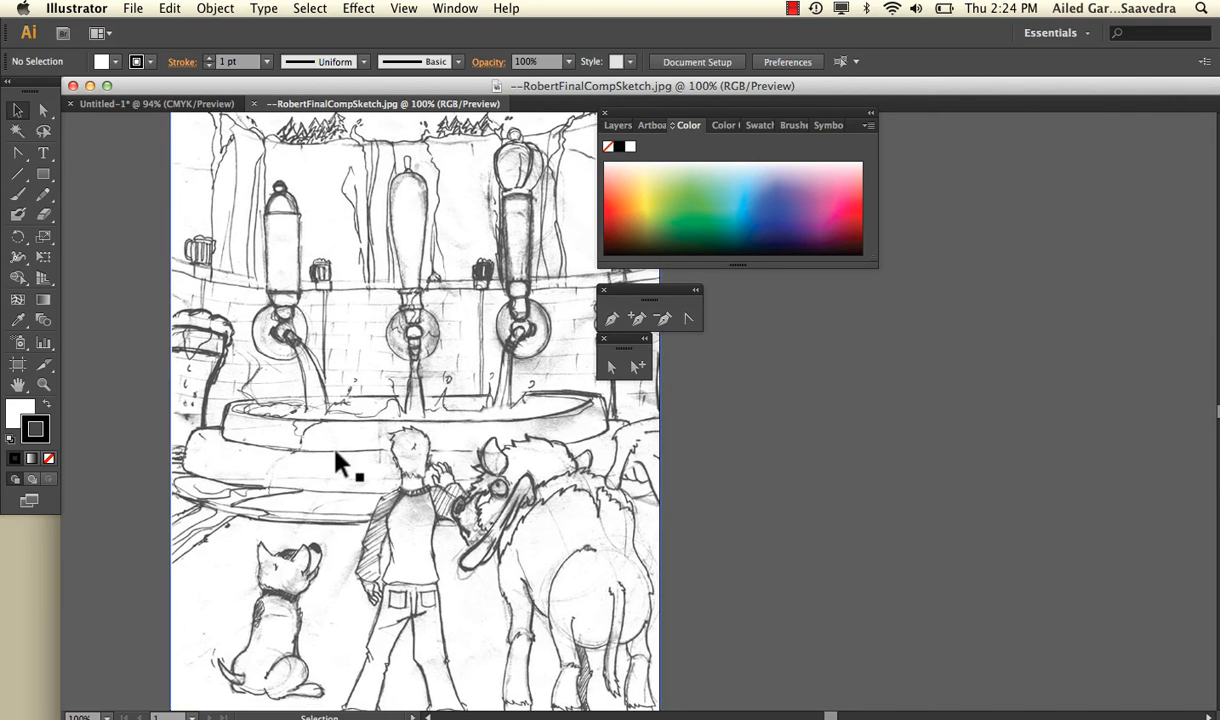
scroll(338, 462, "down", 3)
key("super+equal")
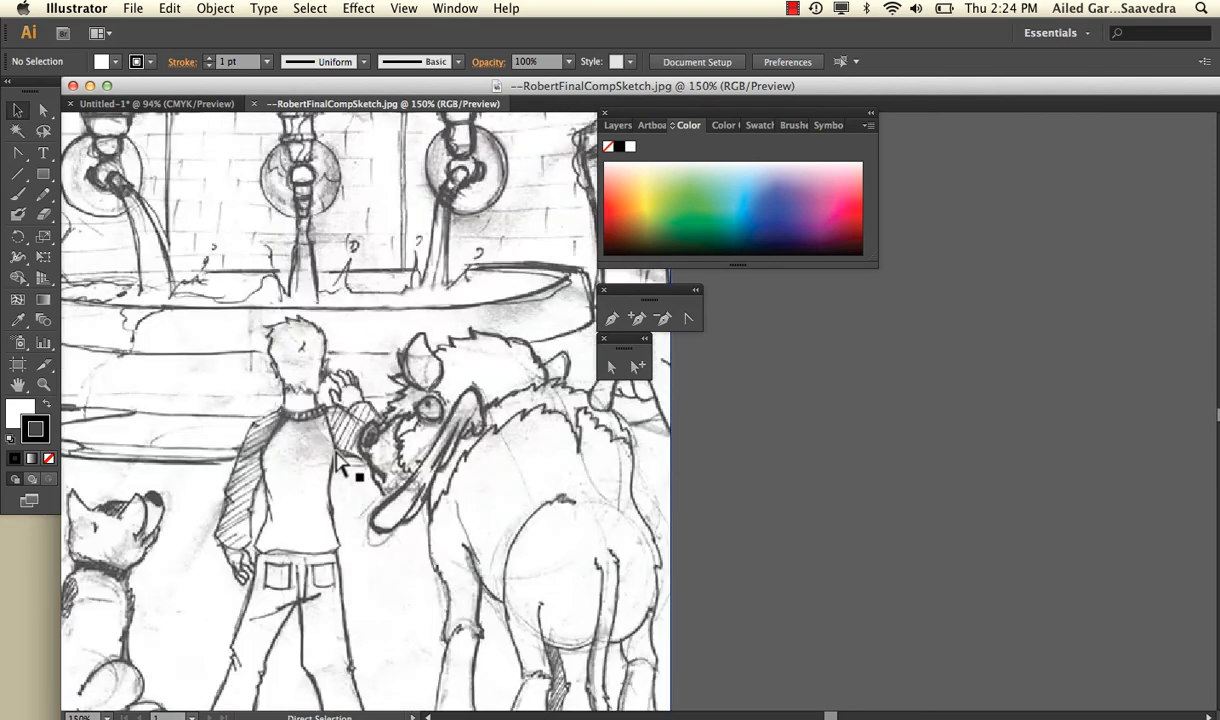
scroll(336, 462, "left", 5)
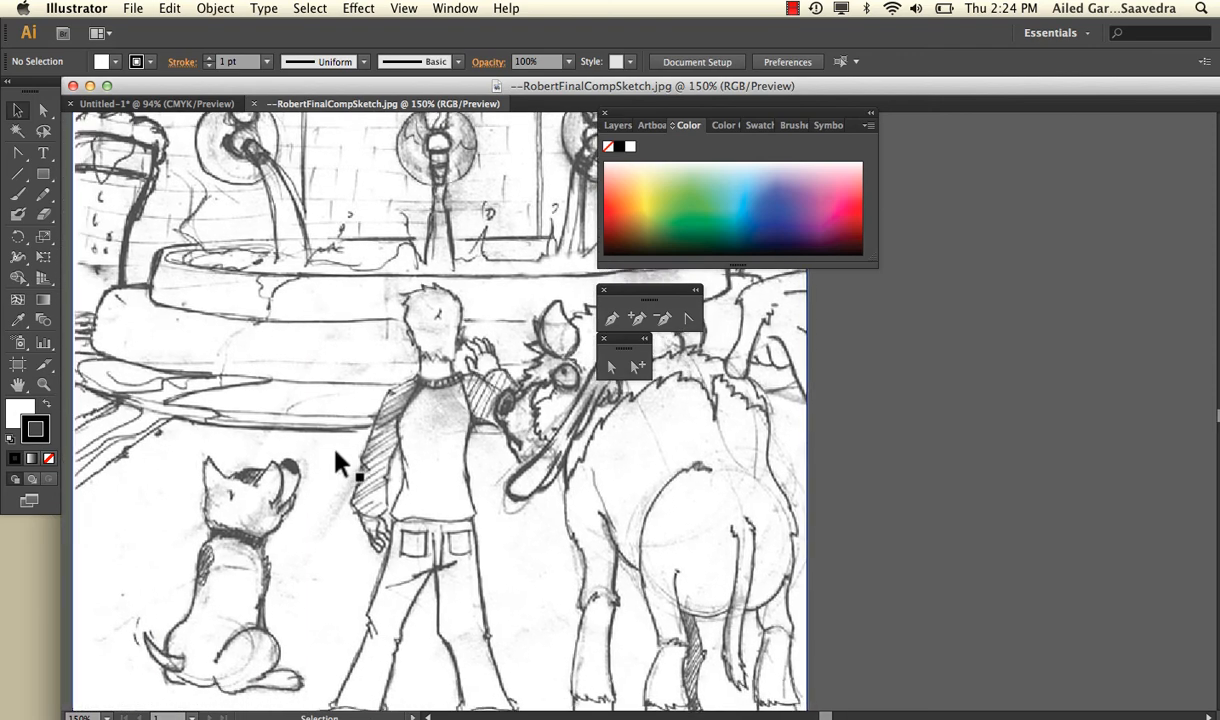
scroll(336, 462, "down", 4)
key("p")
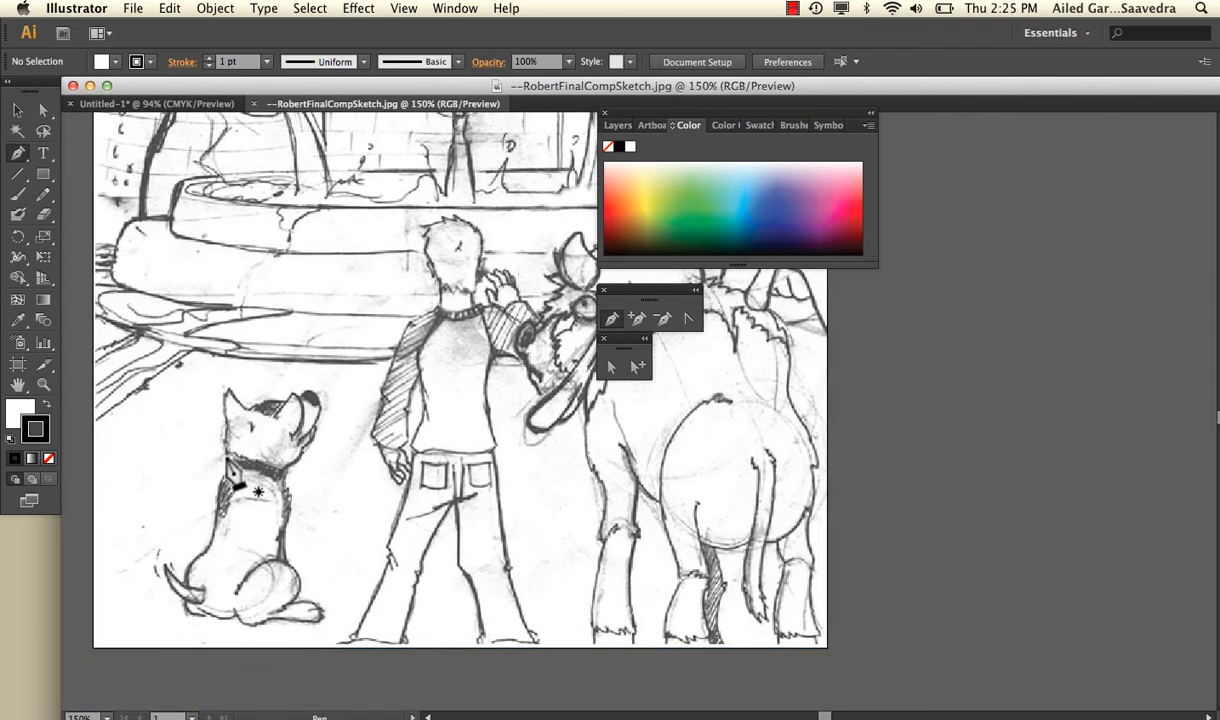
left_click(230, 462)
key("super+equal")
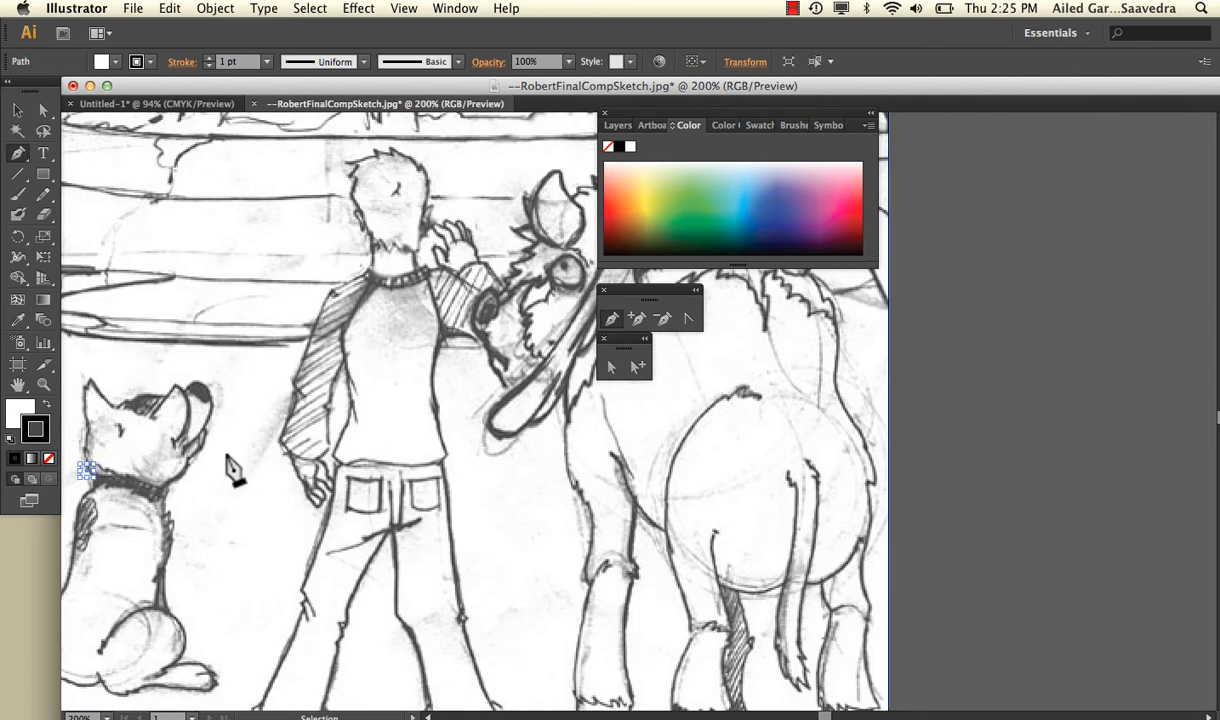
scroll(226, 466, "left", 3)
scroll(227, 460, "left", 2)
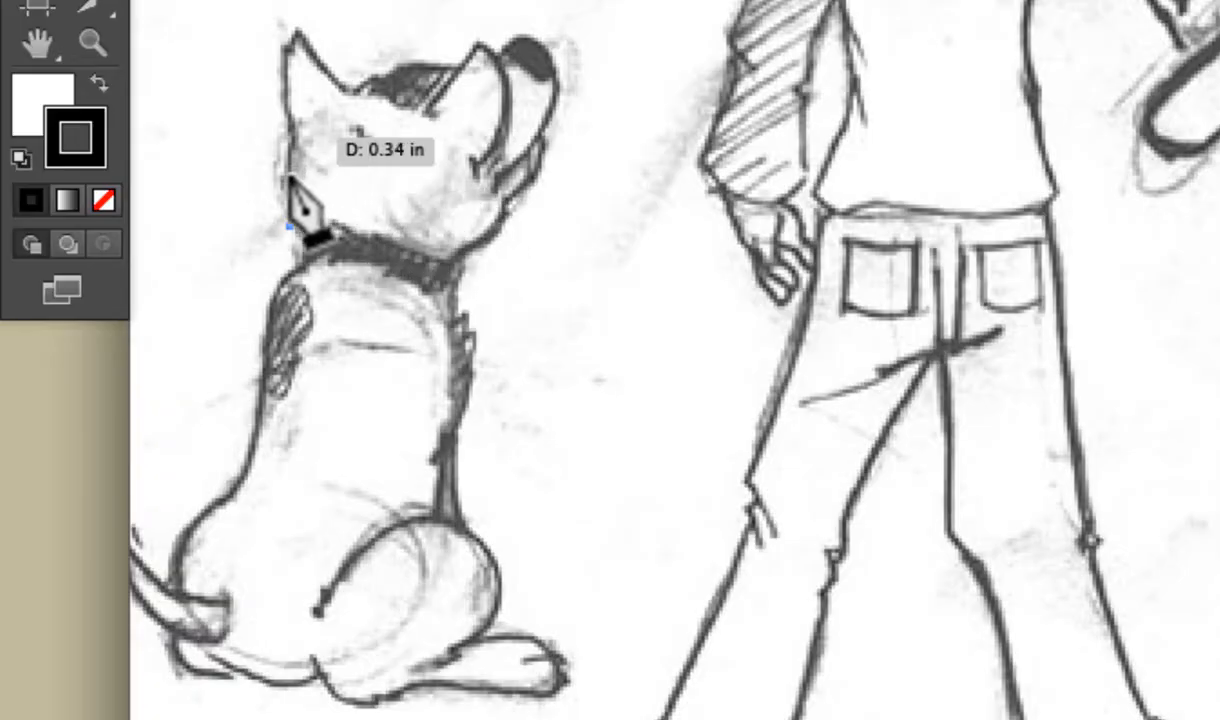
left_click_drag(291, 165, 482, 34)
left_click(290, 51)
left_click_drag(508, 112, 503, 153)
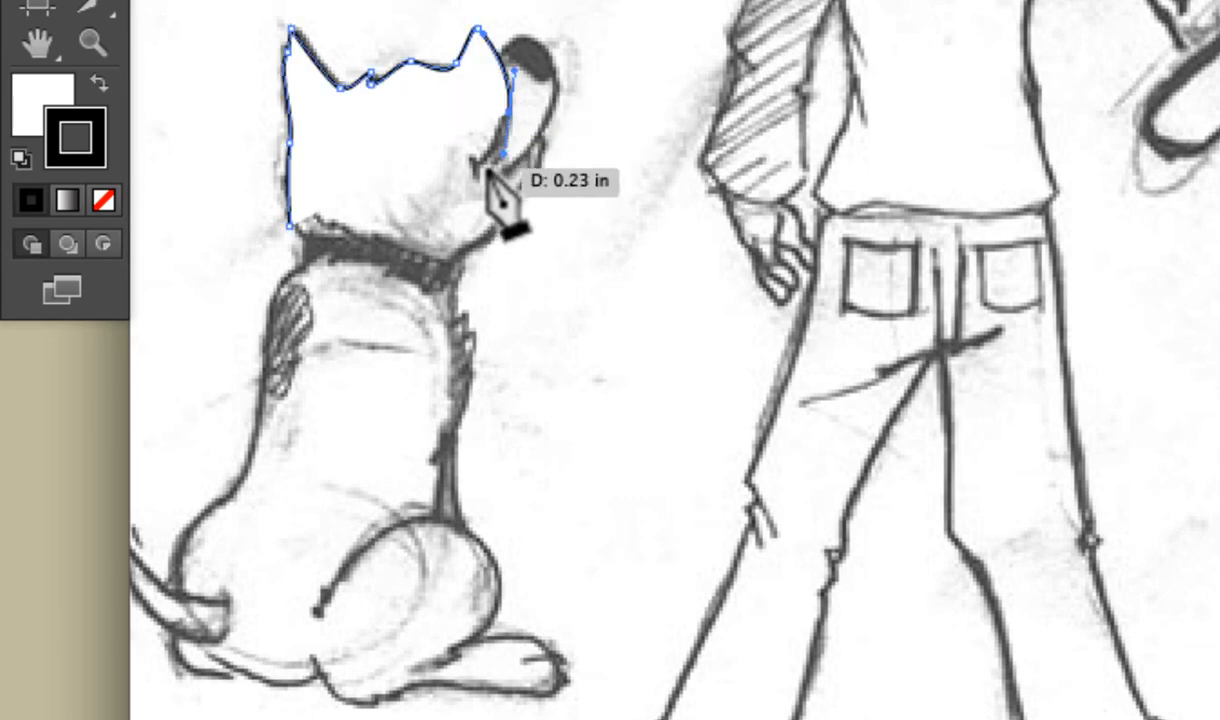
- Trace the dog's jaw and the collar's upper edge, close the head outline at its first anchor and deselect it
left_click_drag(488, 166, 489, 179)
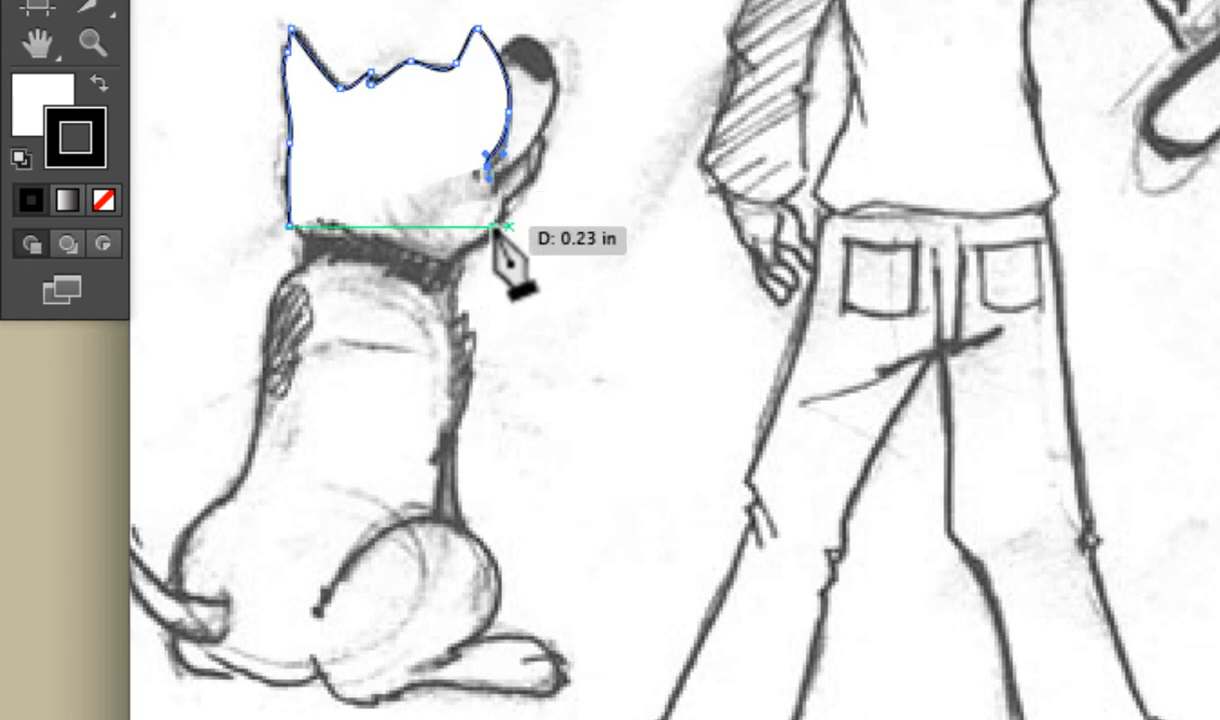
left_click_drag(493, 226, 421, 259)
left_click_drag(362, 233, 340, 236)
left_click(290, 226)
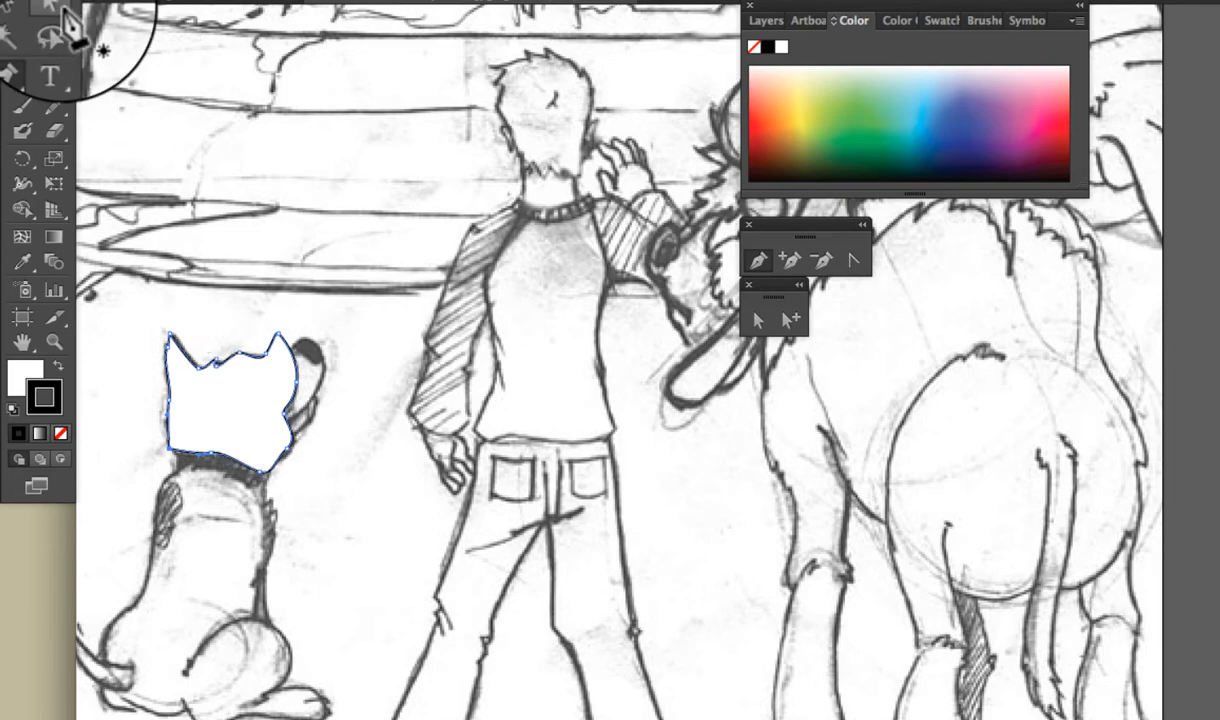
left_click(54, 7)
left_click(260, 297)
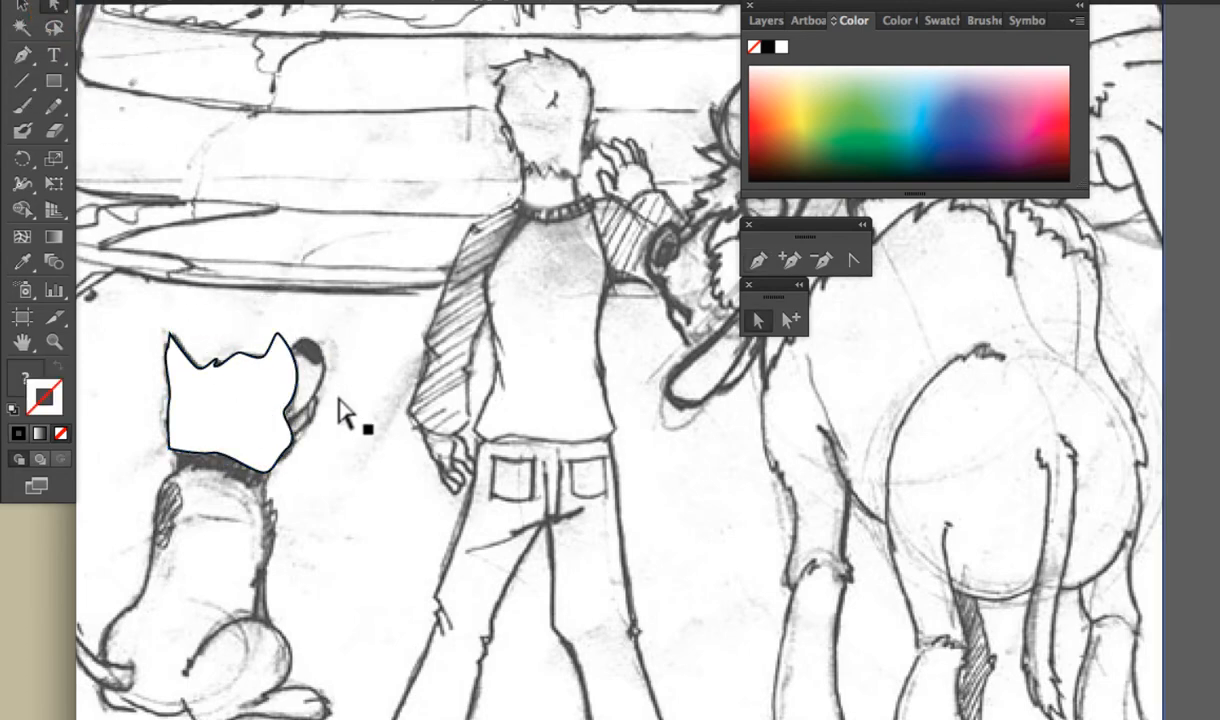
- Start a second Pen tool path at the base of the dog's tail and trace up the haunch and lower back
scroll(345, 403, "down", 3)
scroll(345, 403, "left", 3)
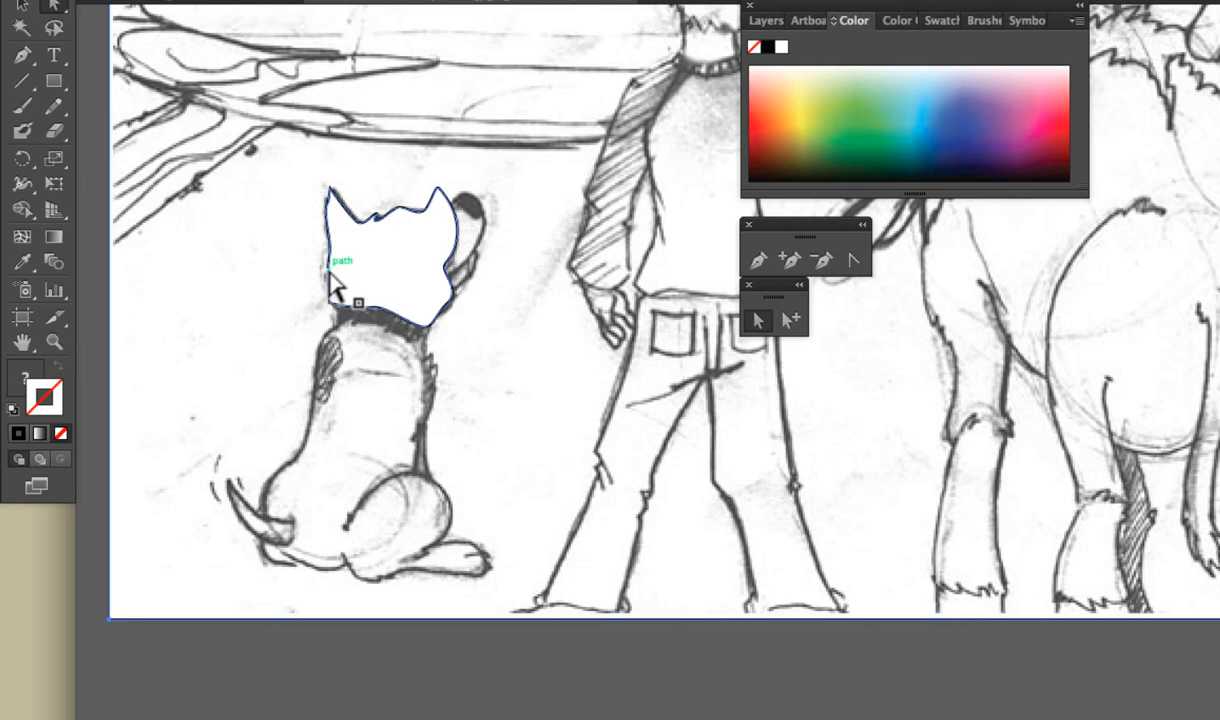
left_click(22, 55)
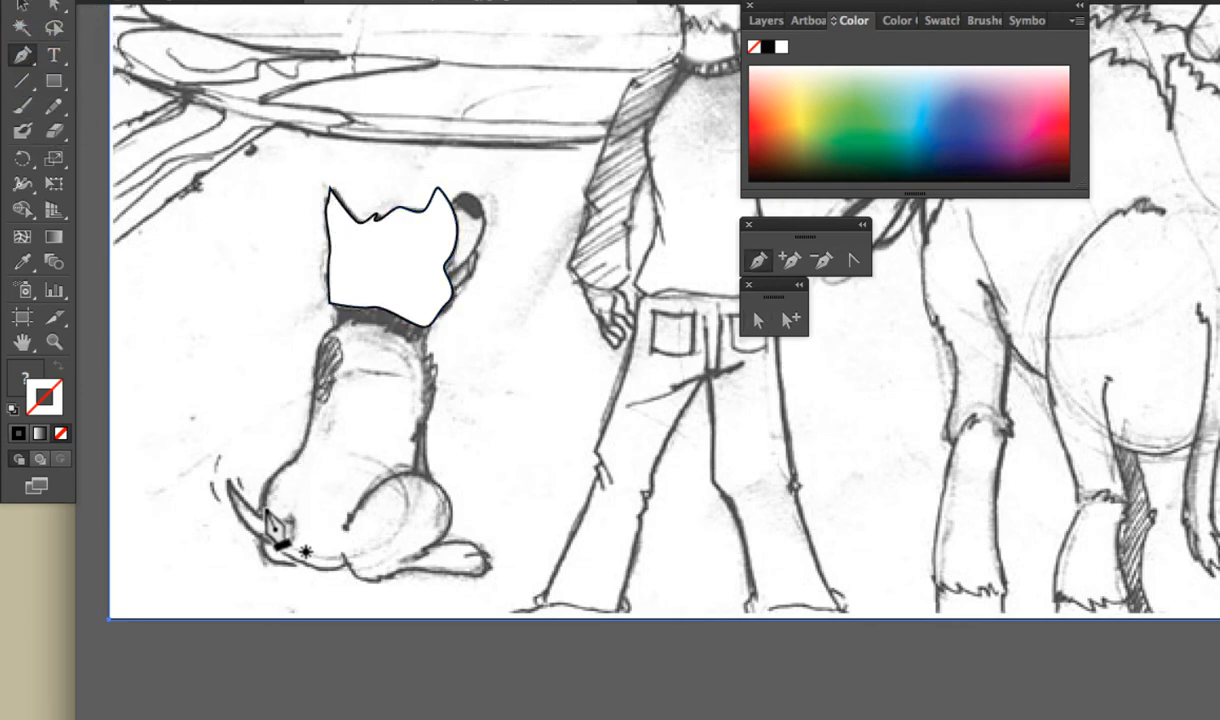
left_click(266, 488)
left_click(276, 472)
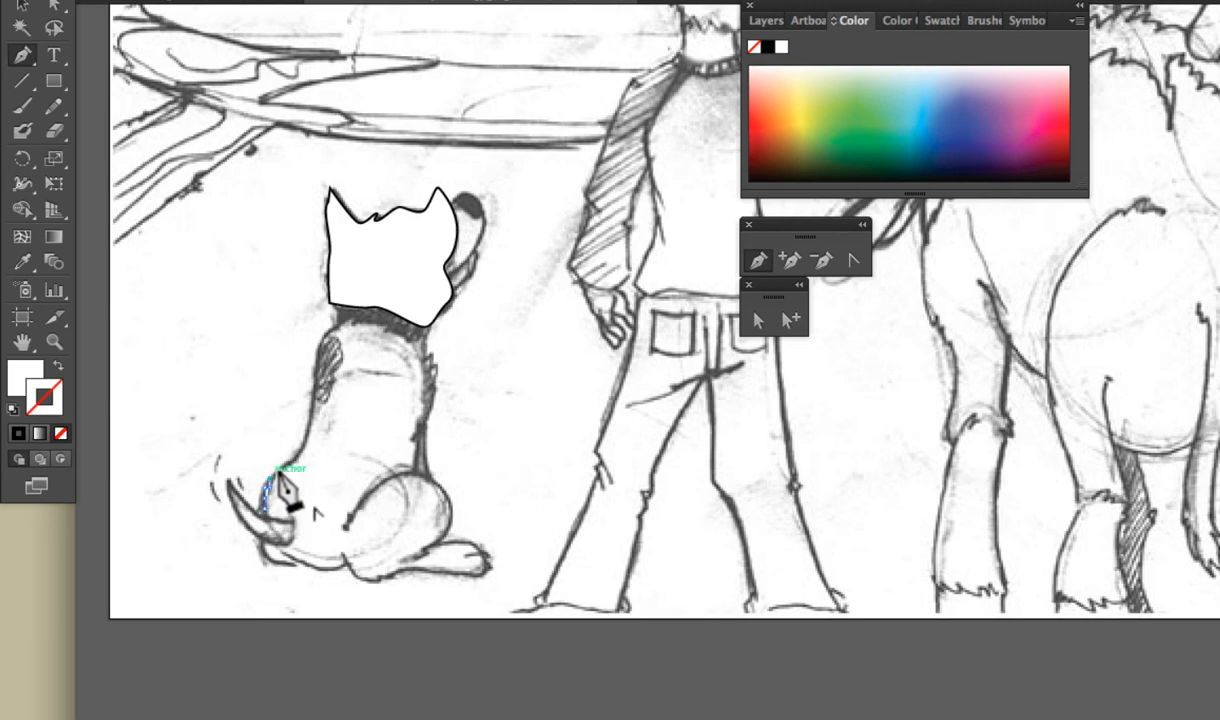
left_click(283, 463)
left_click(293, 460)
left_click(297, 452)
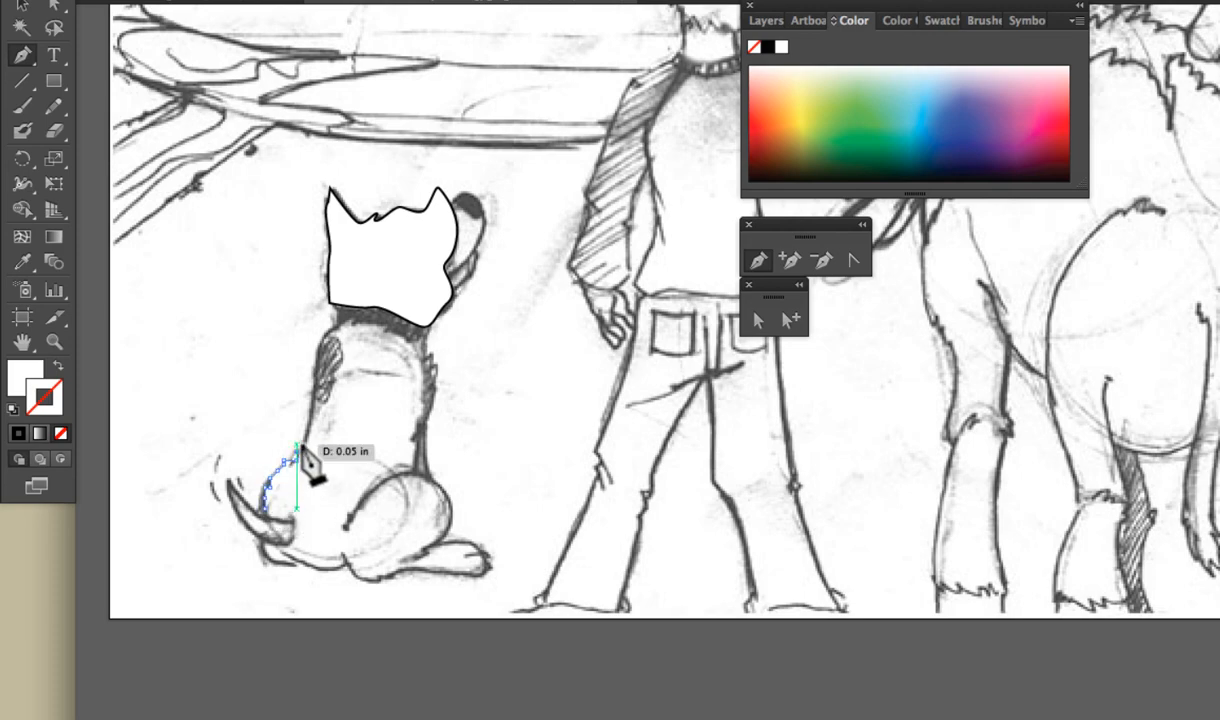
left_click(303, 442)
left_click(305, 424)
left_click(307, 410)
- Continue the body path up the dog's back, along the collar's lower edge and over to the chest side
key("super+equal")
scroll(332, 449, "left", 5)
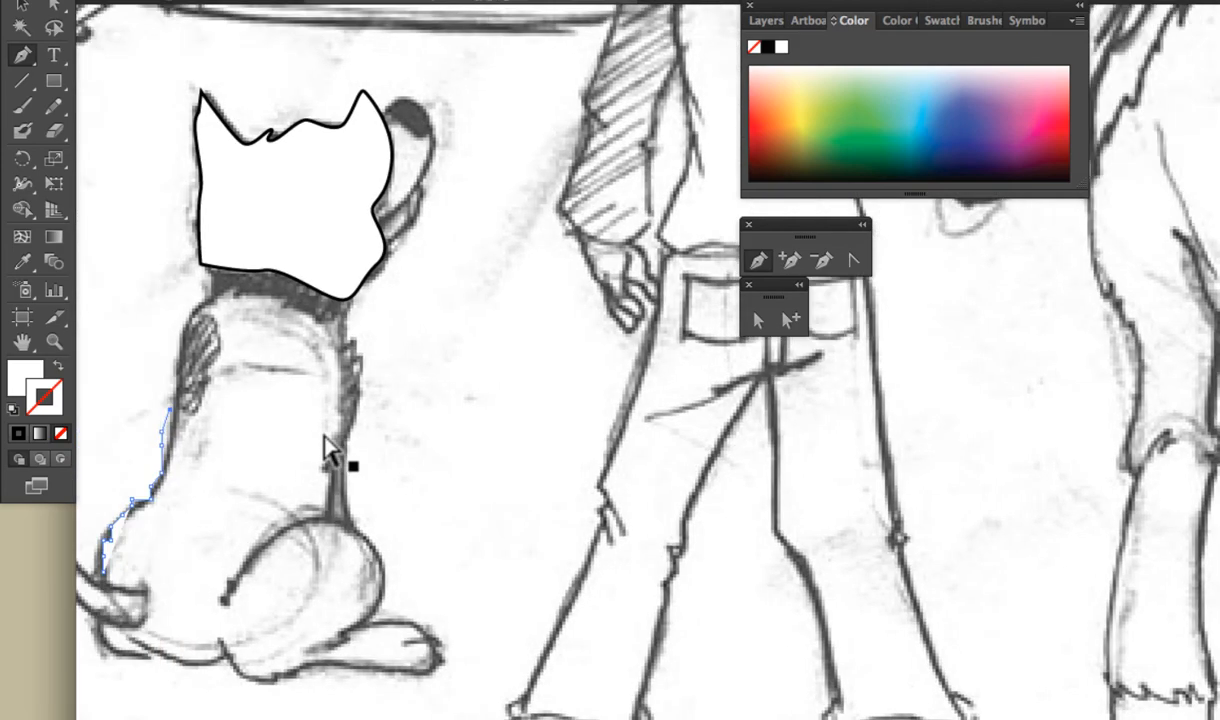
scroll(332, 449, "down", 2)
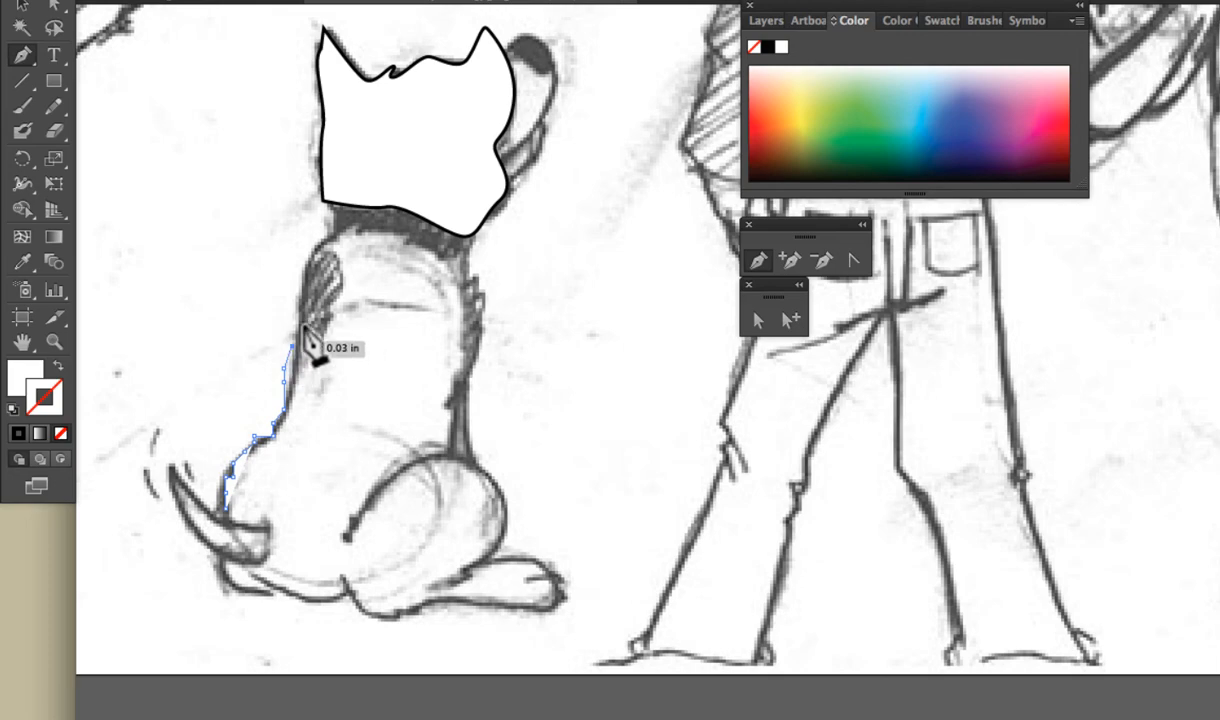
left_click(304, 280)
left_click_drag(303, 279, 480, 285)
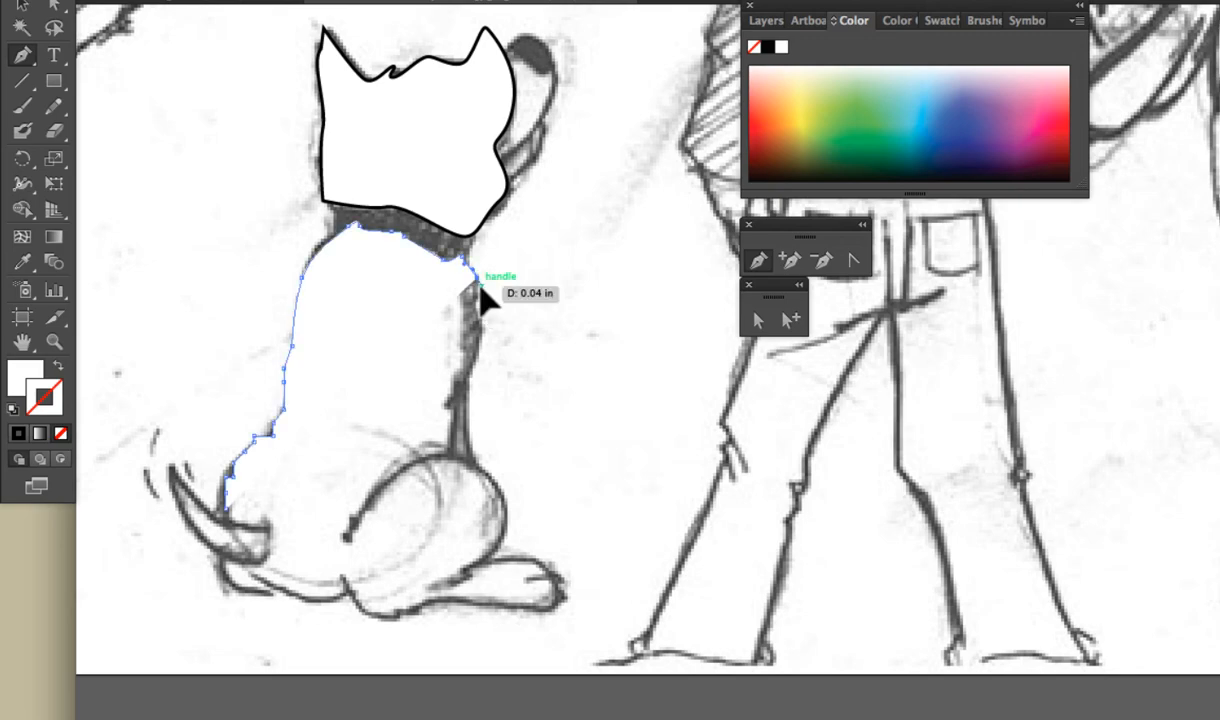
- Continue the body path down the dog's chest to the top of the hind leg and leave the Pen tool
left_click_drag(485, 334, 480, 352)
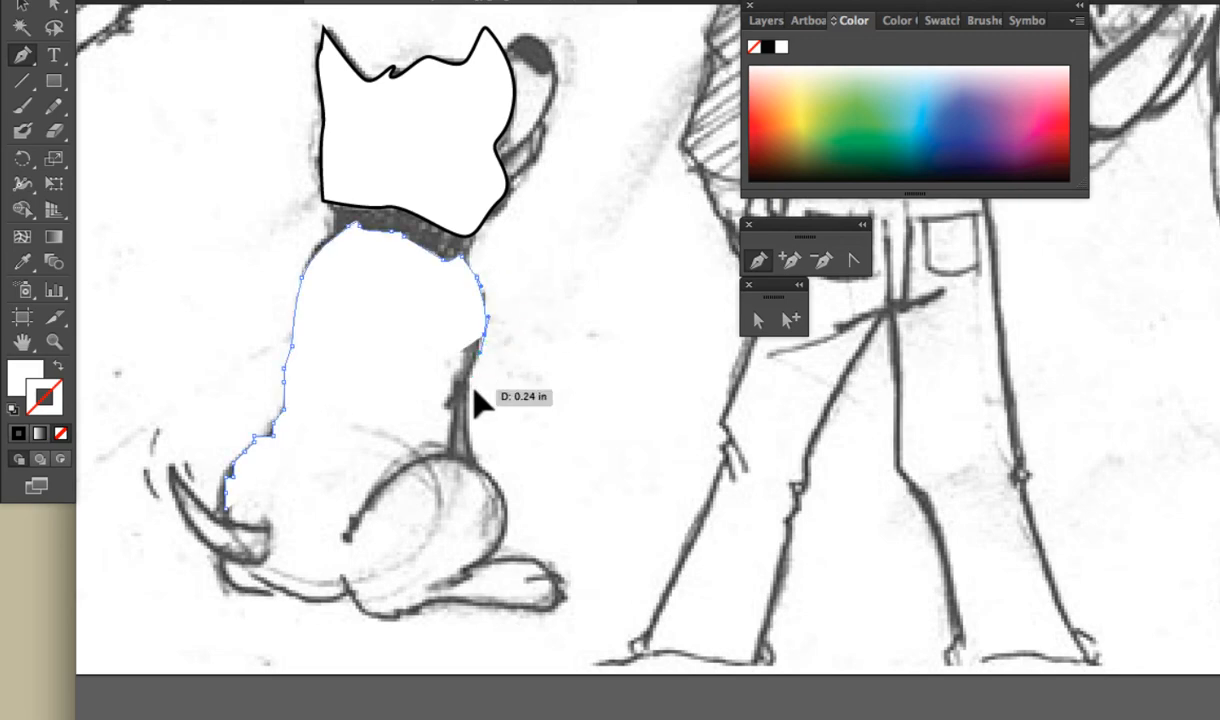
left_click_drag(476, 400, 471, 459)
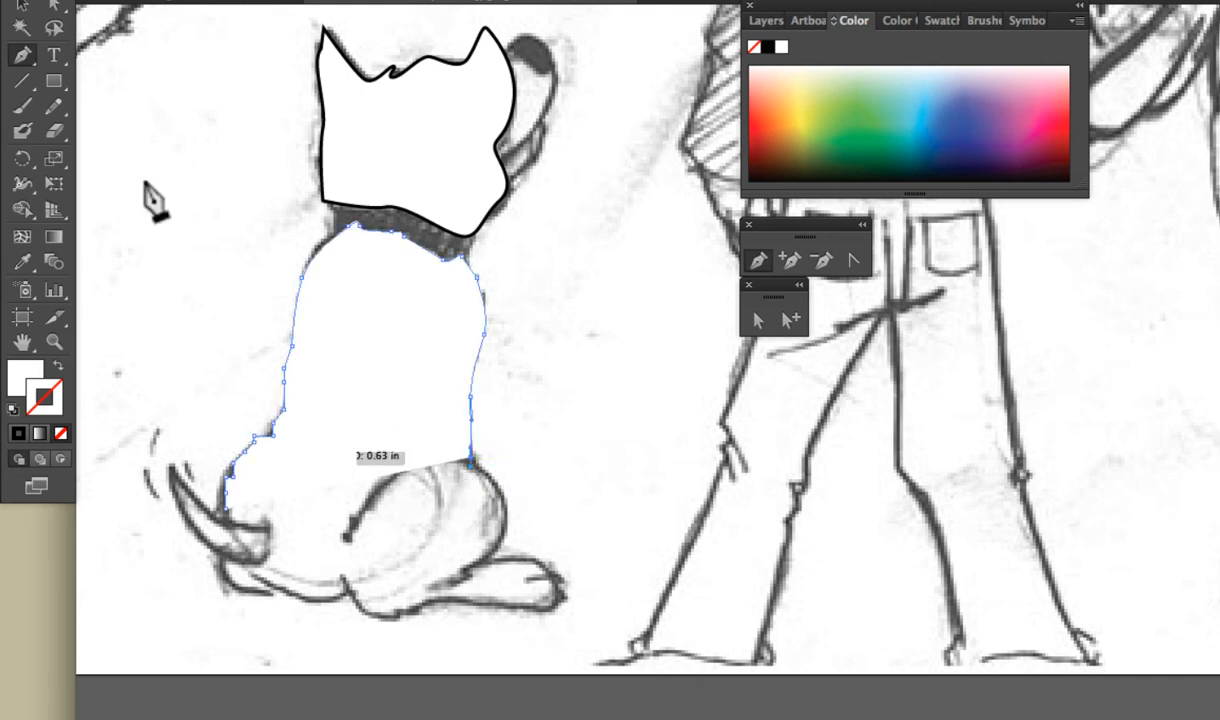
left_click(22, 6)
left_click(267, 510)
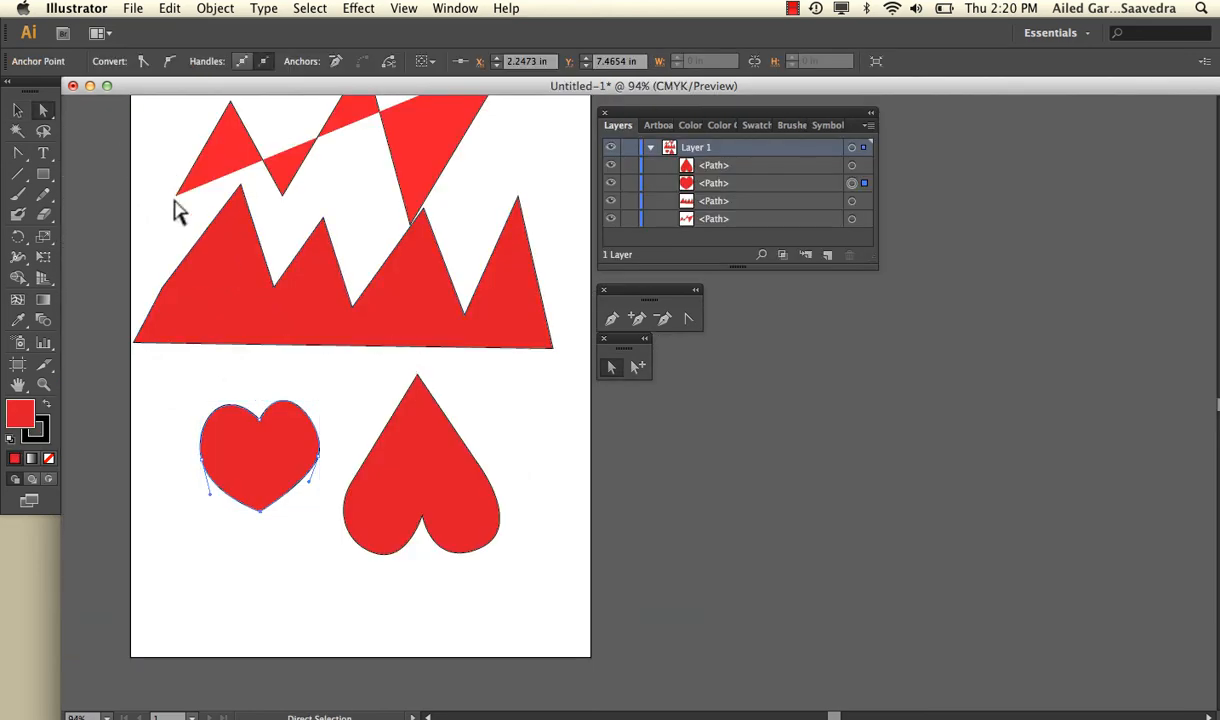
- In the Untitled-1 document, set the stroke of the closed red zigzag to None and deselect it
scroll(175, 211, "up", 3)
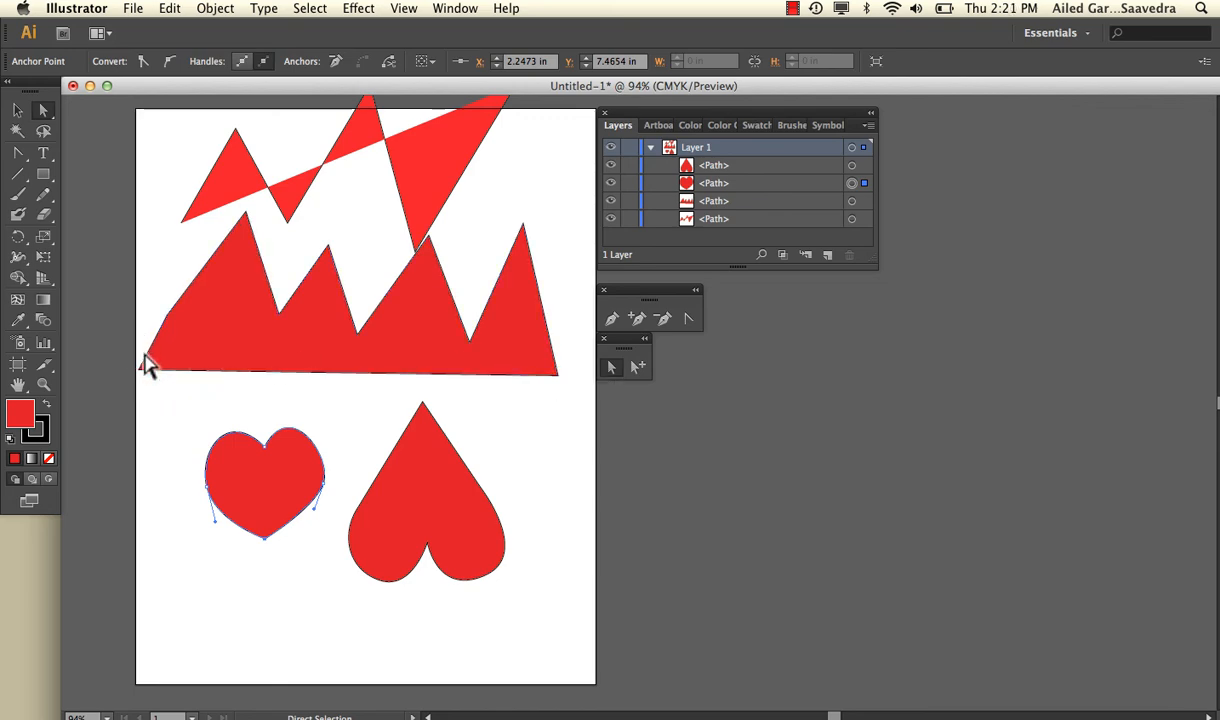
left_click(307, 362)
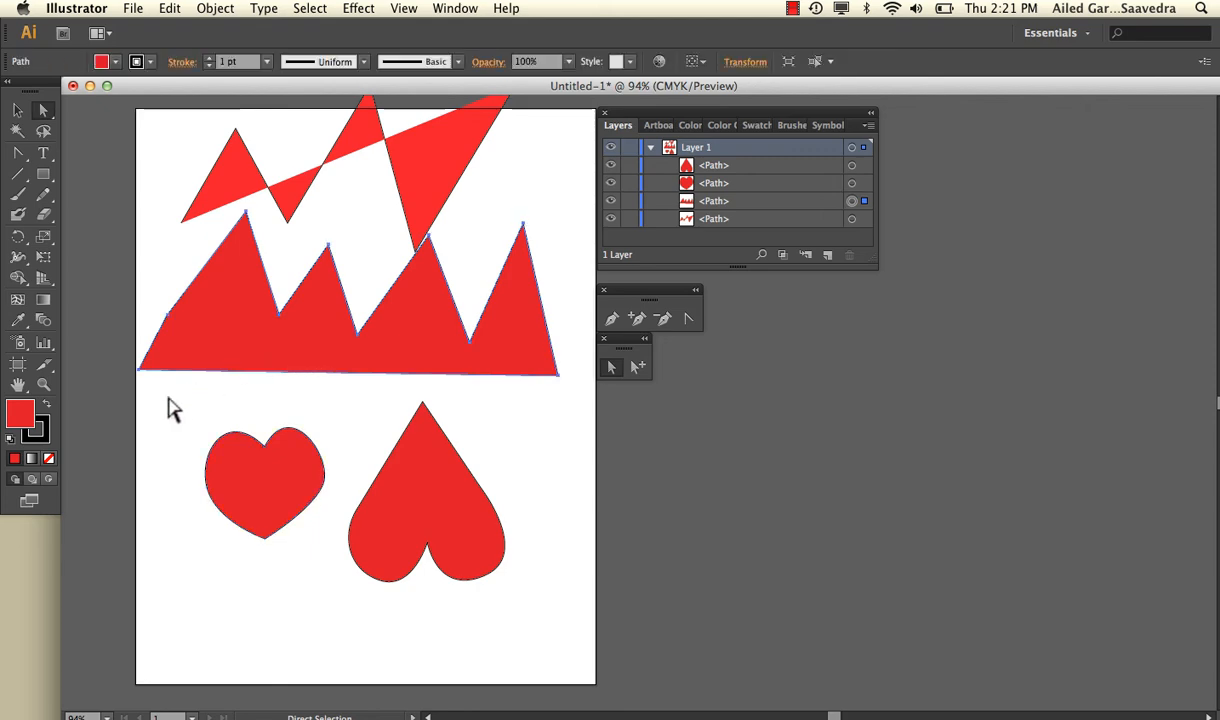
left_click(38, 430)
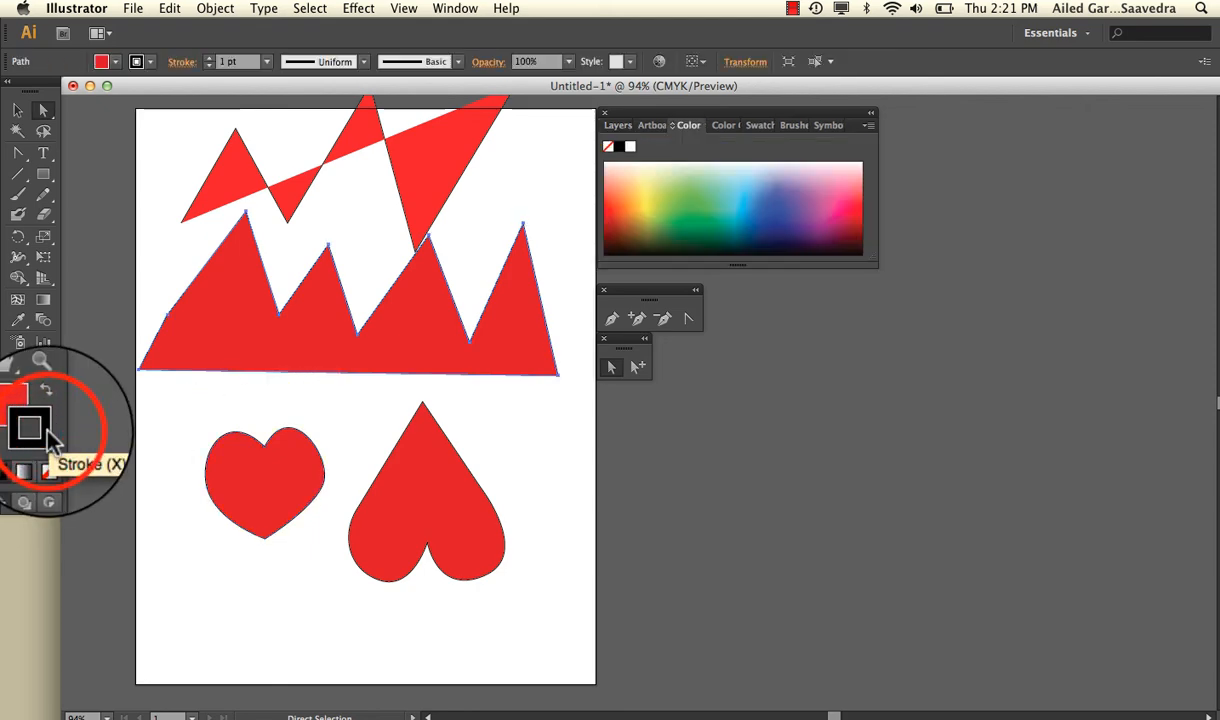
left_click(49, 460)
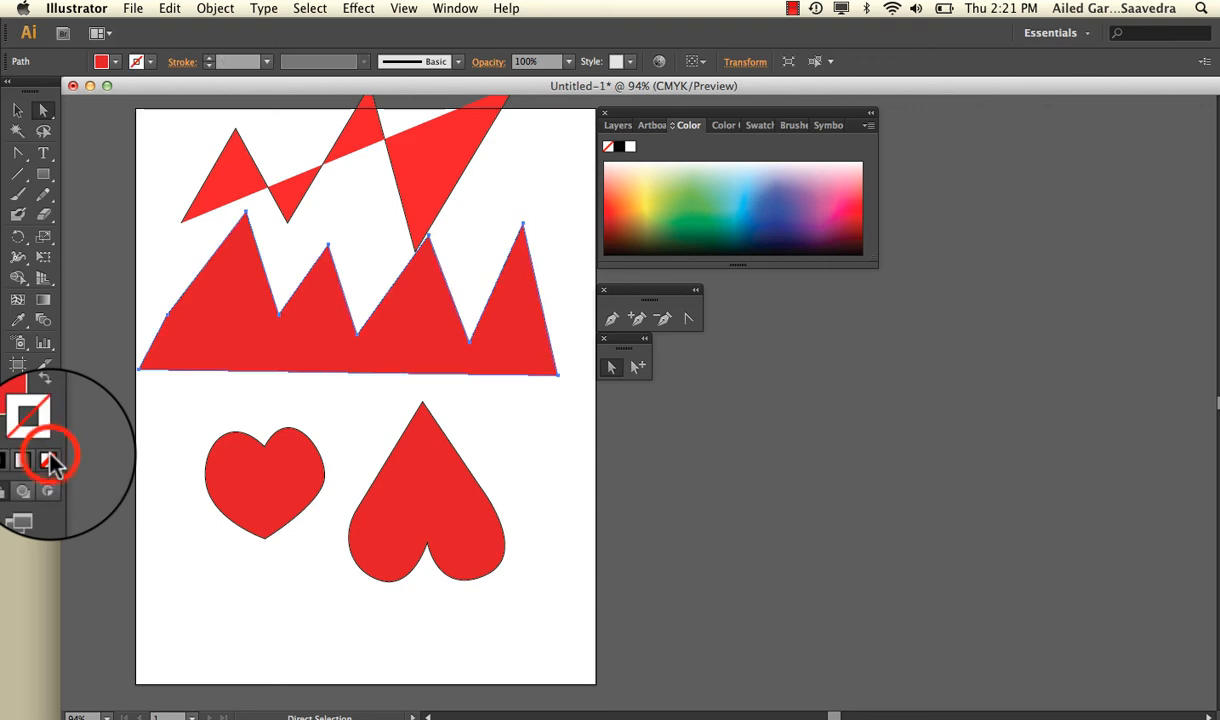
left_click(241, 387)
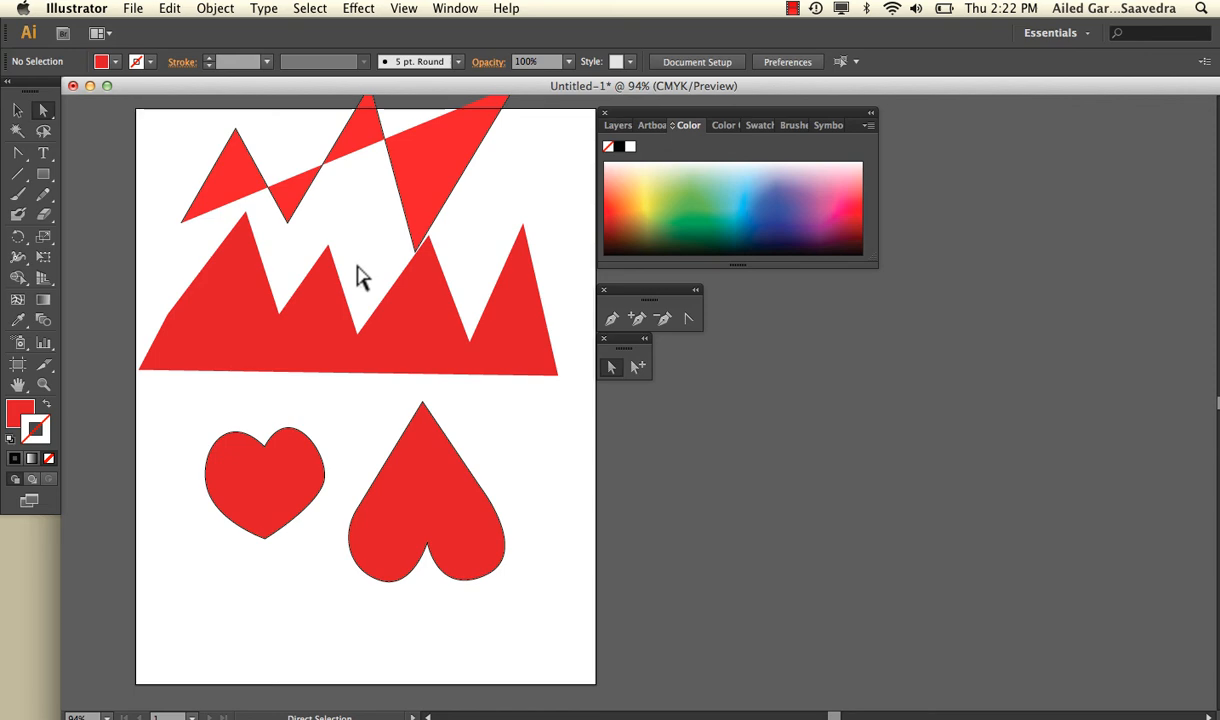
- Open the recent file tracing_people_photo.ai
left_click(133, 9)
mouse_move(235, 79)
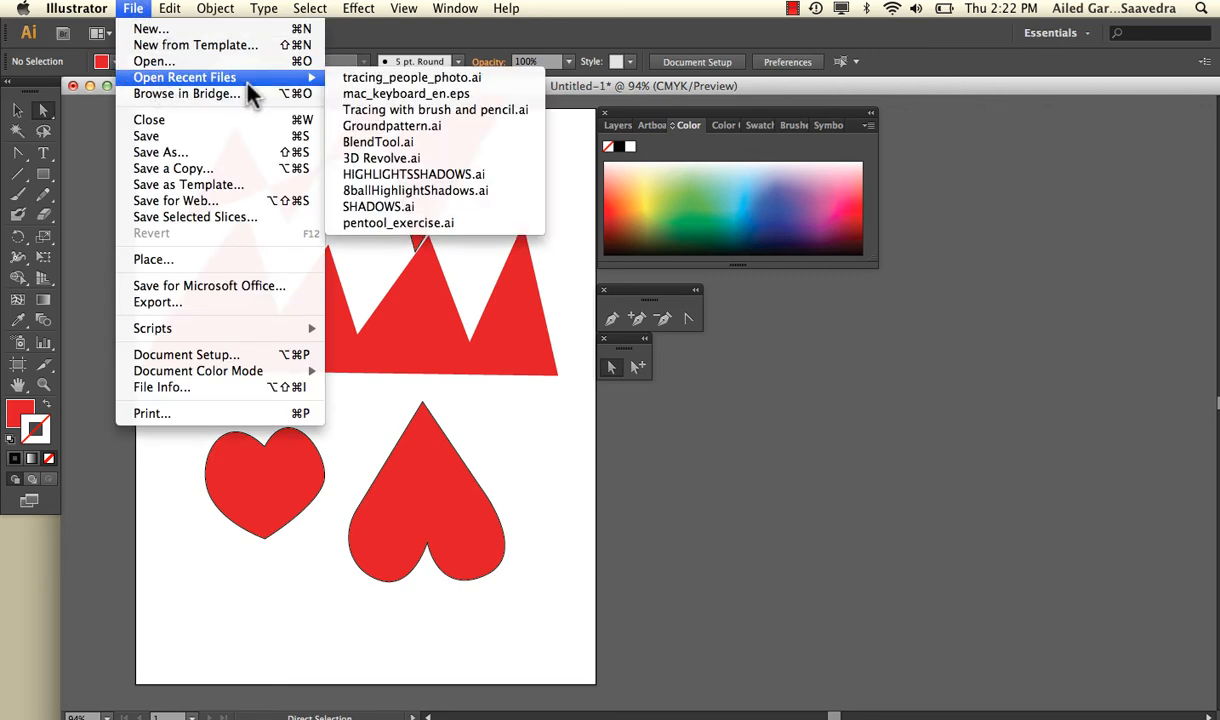
left_click(347, 76)
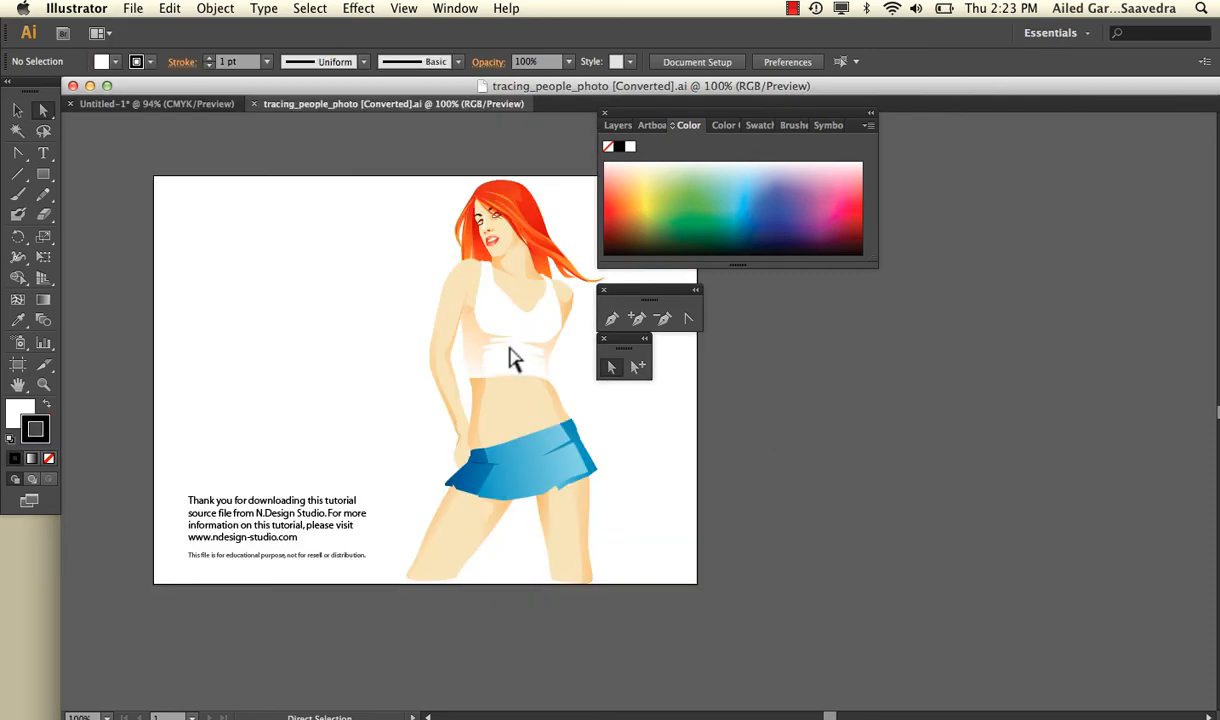
- Examine up close how the woman's hair, face, arm and top are built from flat shaded shapes
left_click(43, 384)
left_click(539, 299)
left_click(606, 427)
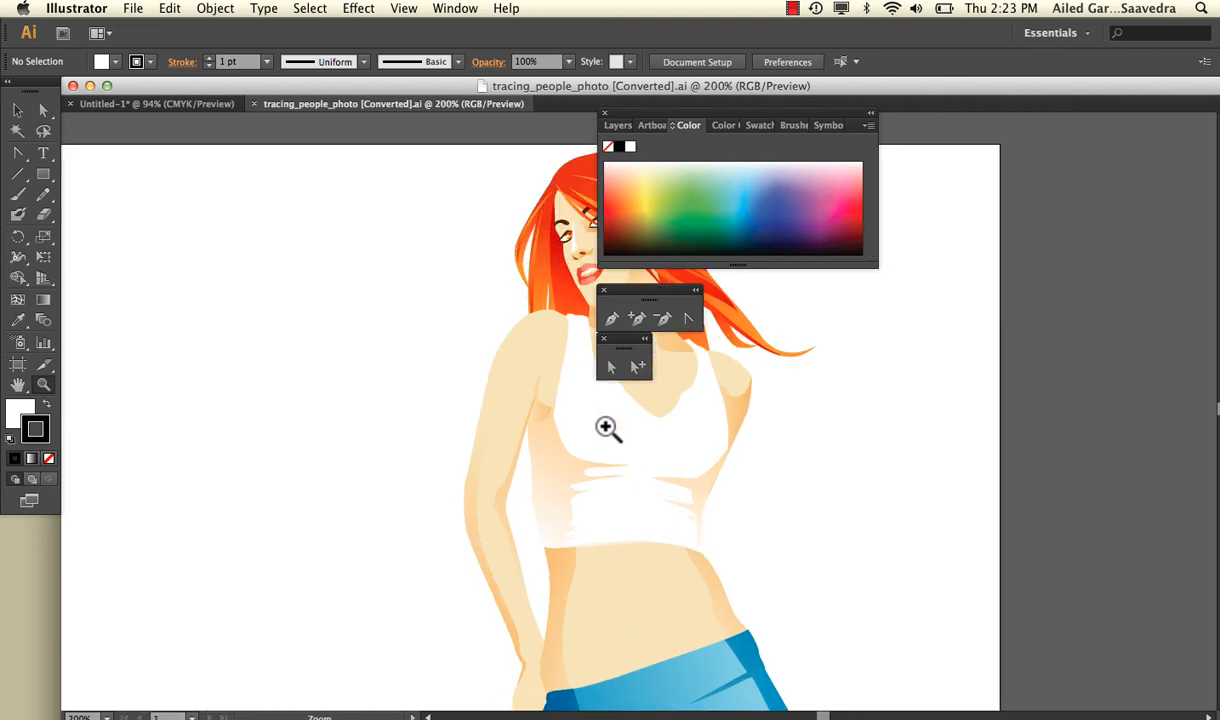
scroll(676, 473, "right", 3)
scroll(676, 473, "up", 2)
scroll(676, 473, "right", 3)
scroll(676, 473, "up", 2)
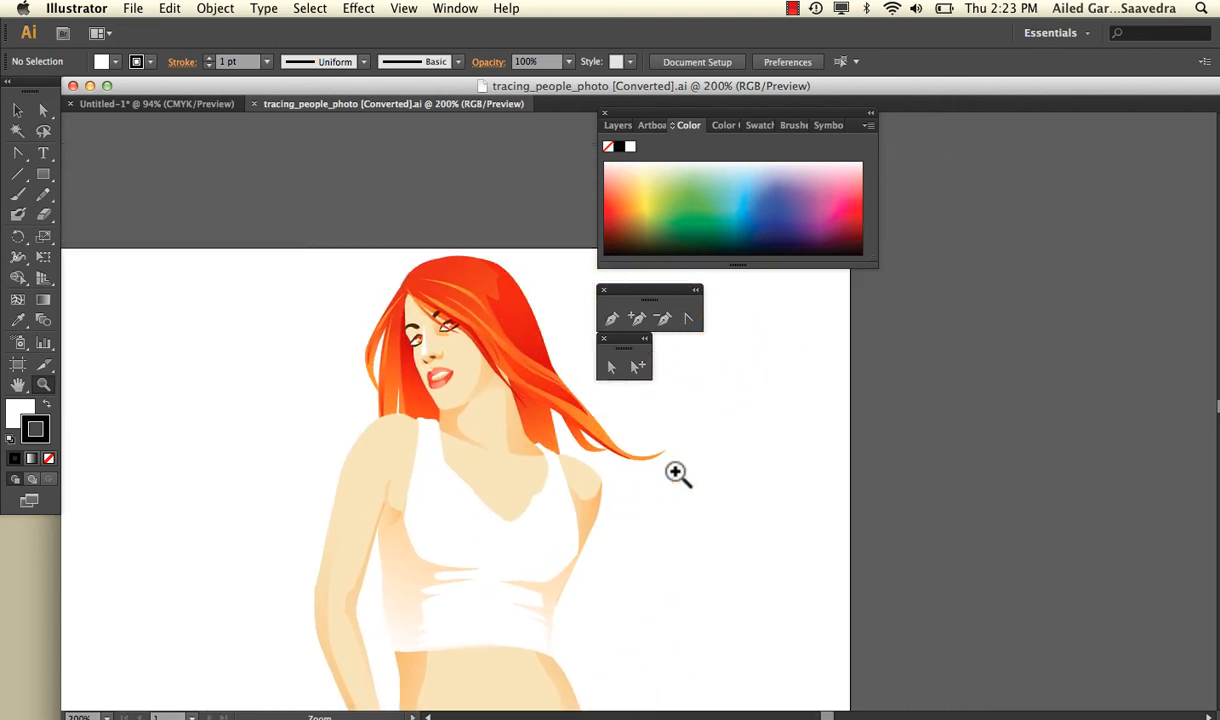
scroll(501, 374, "down", 1)
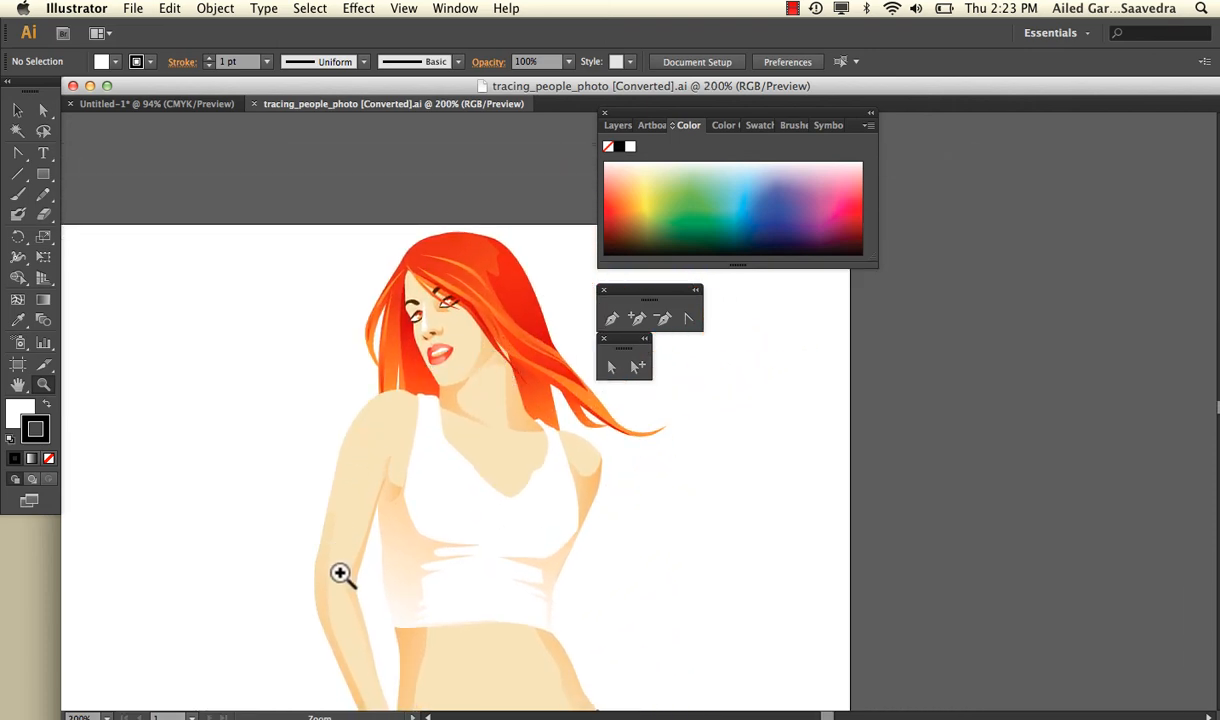
scroll(353, 614, "down", 5)
scroll(353, 614, "right", 3)
scroll(353, 614, "up", 4)
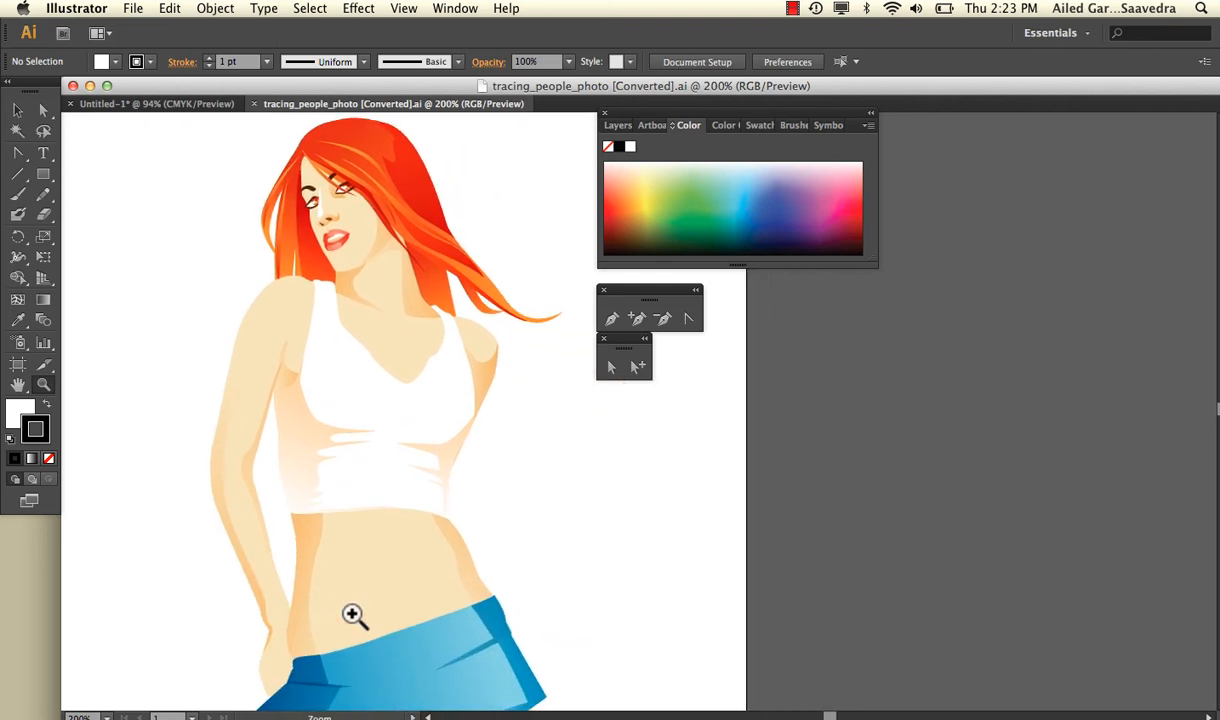
left_click(326, 398)
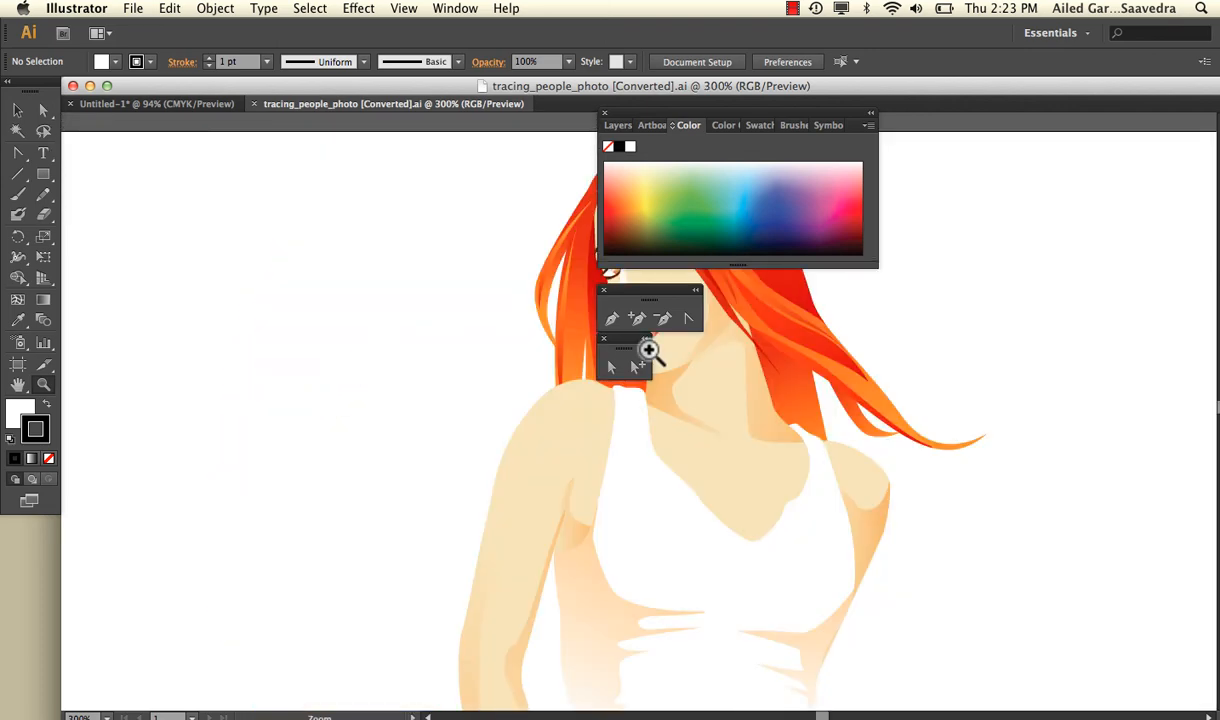
- Zoom in on the woman's face and select the dark brown outline shape of the eye below the fully visible eyebrow to inspect its path
left_click(534, 353)
scroll(540, 350, "right", 5)
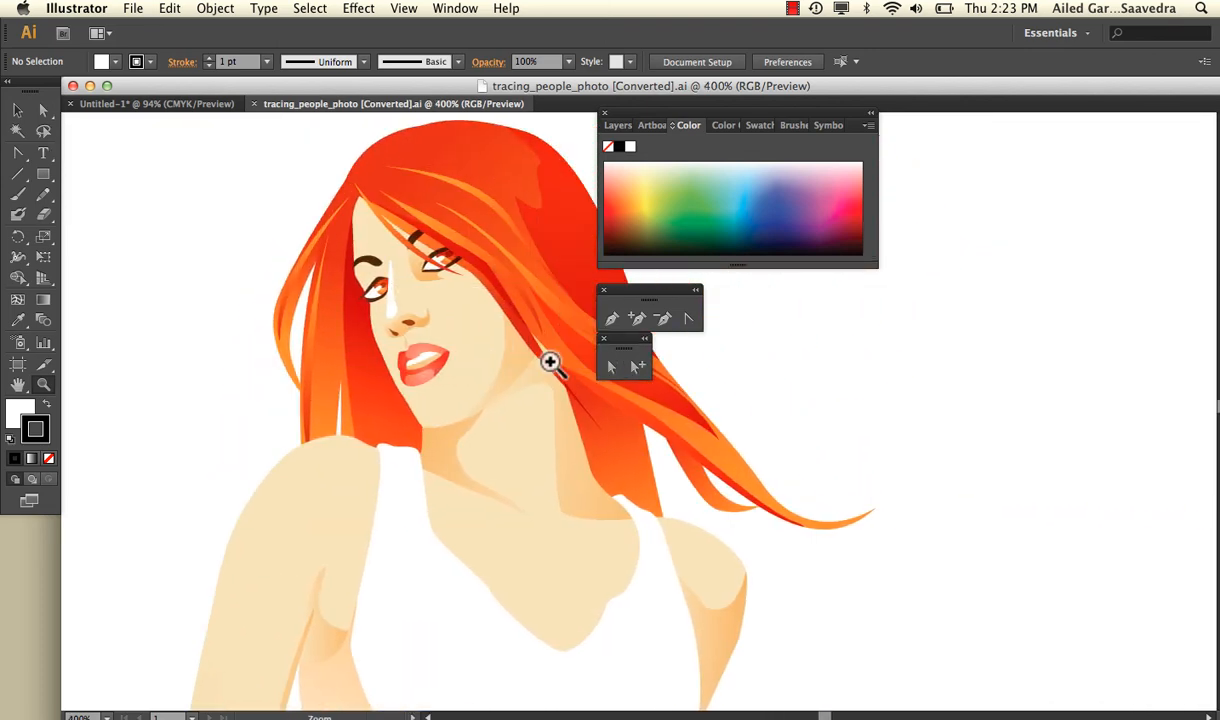
left_click(451, 288)
scroll(468, 350, "right", 3)
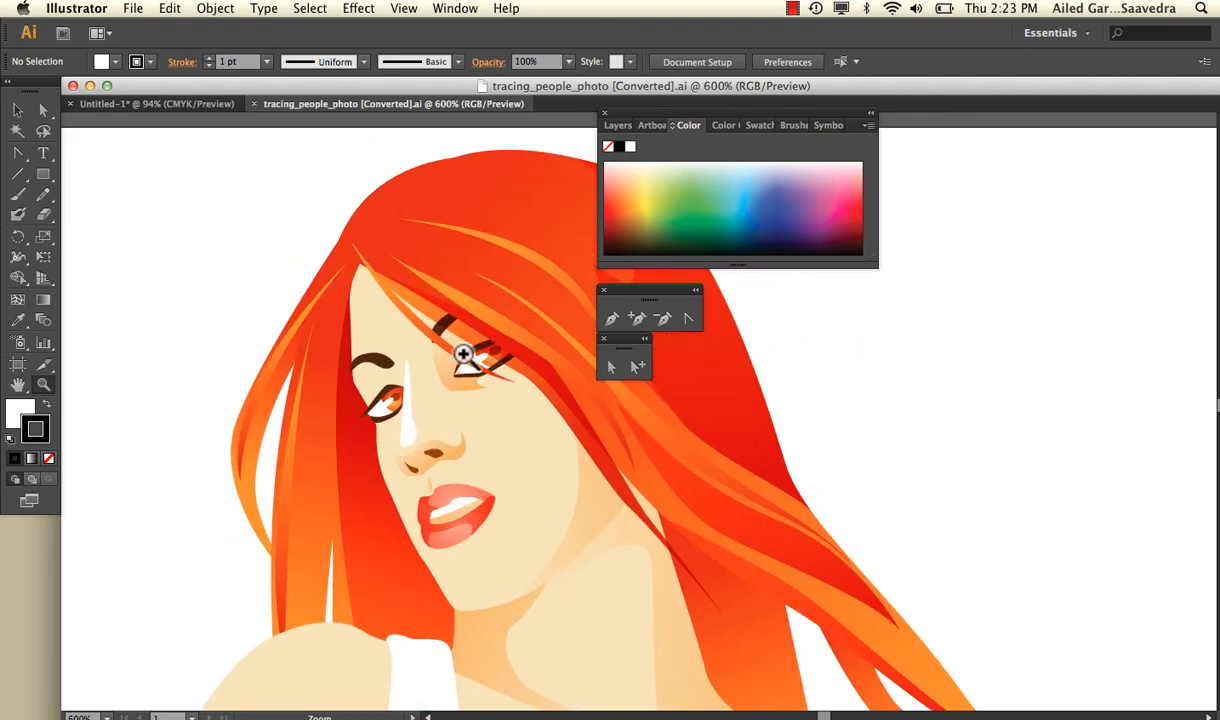
left_click(464, 355)
scroll(612, 470, "right", 3)
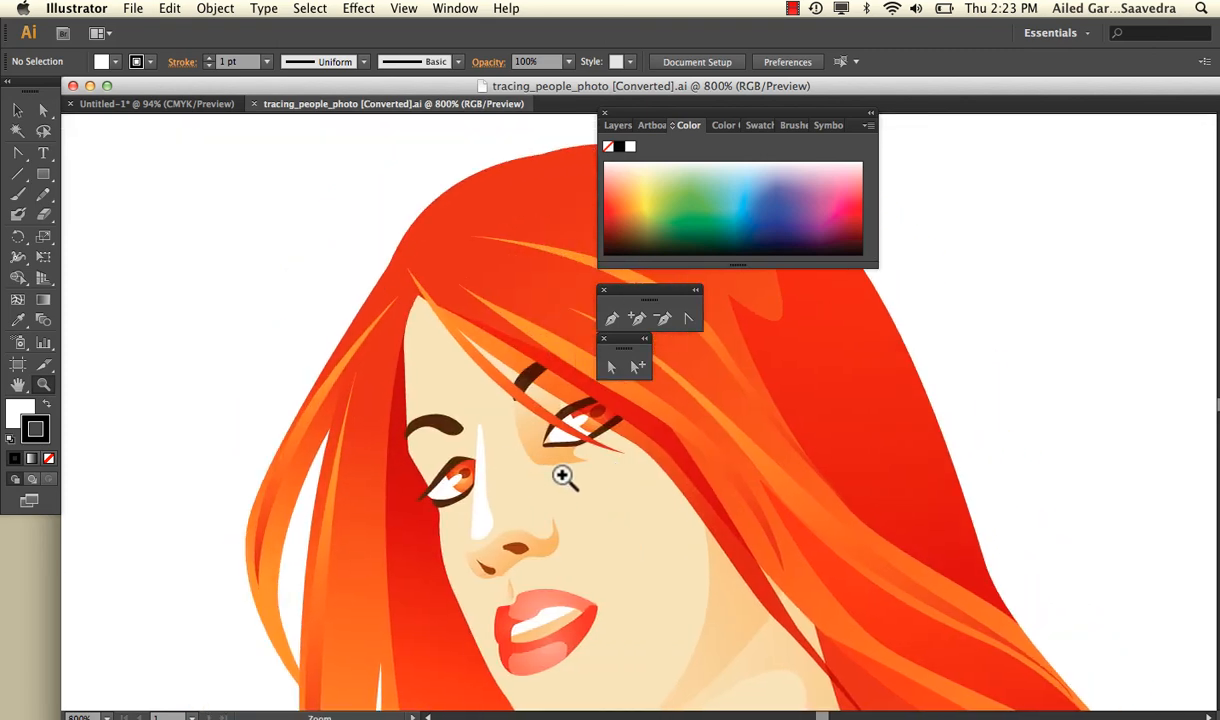
left_click(20, 112)
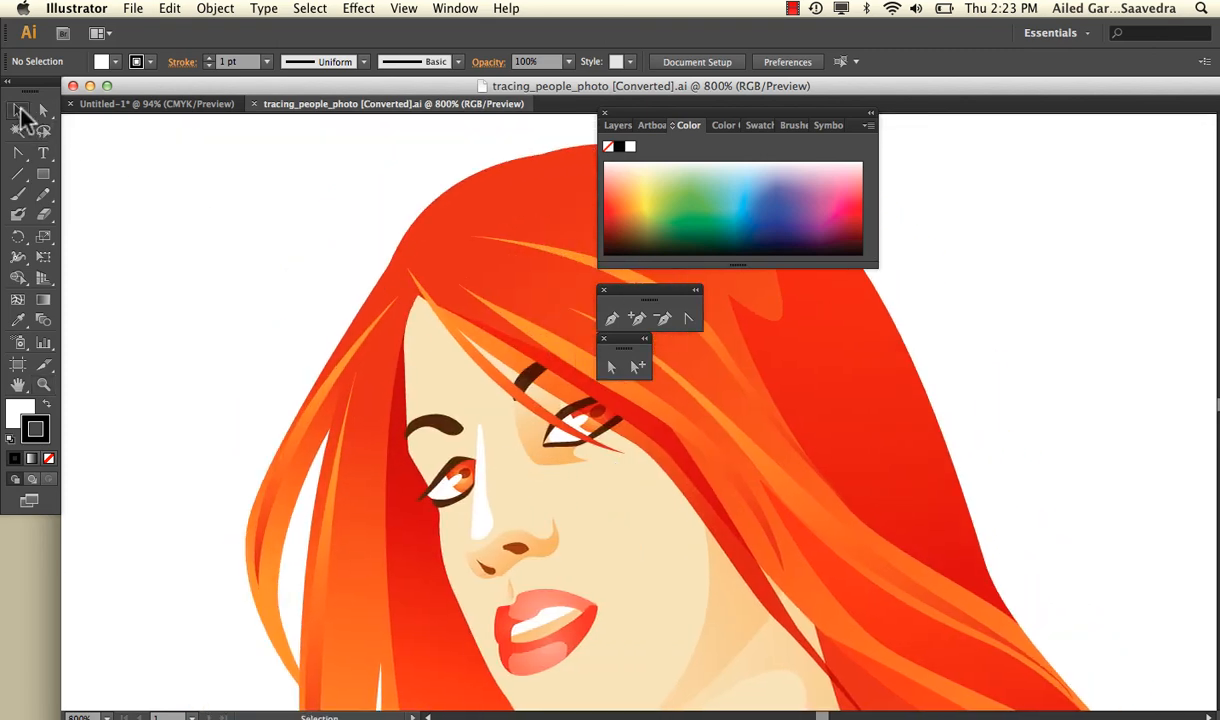
left_click(458, 476)
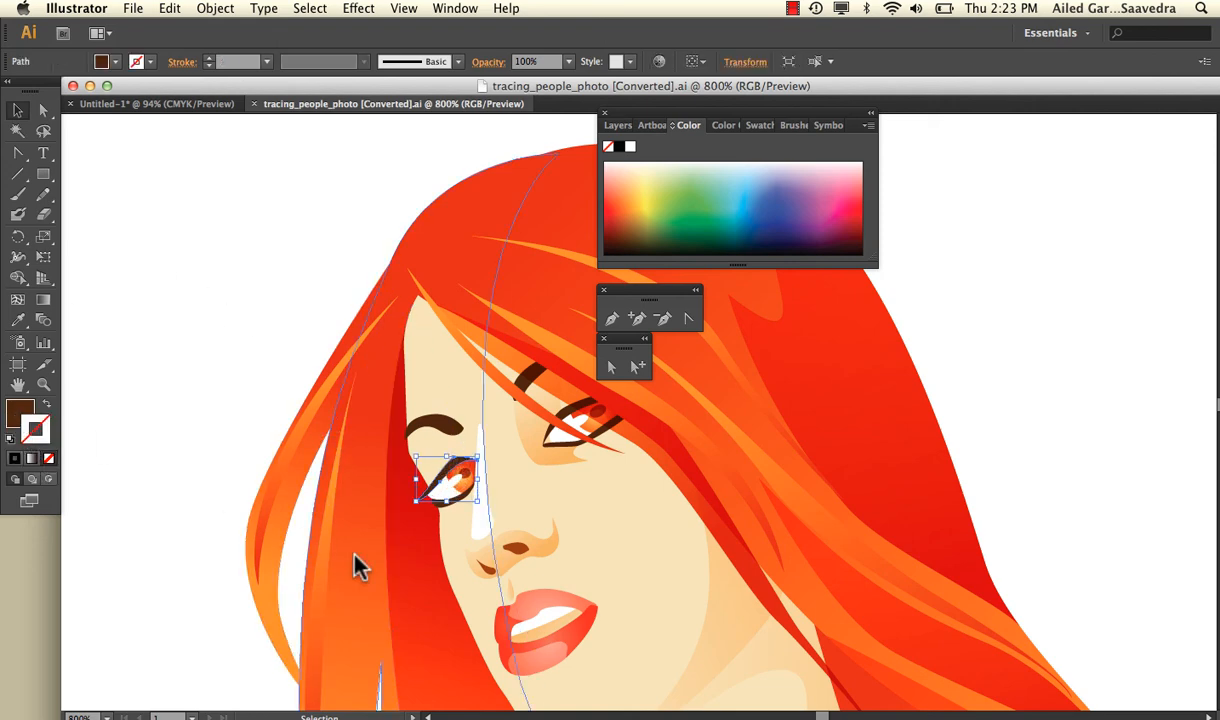
left_click_drag(481, 462, 410, 498)
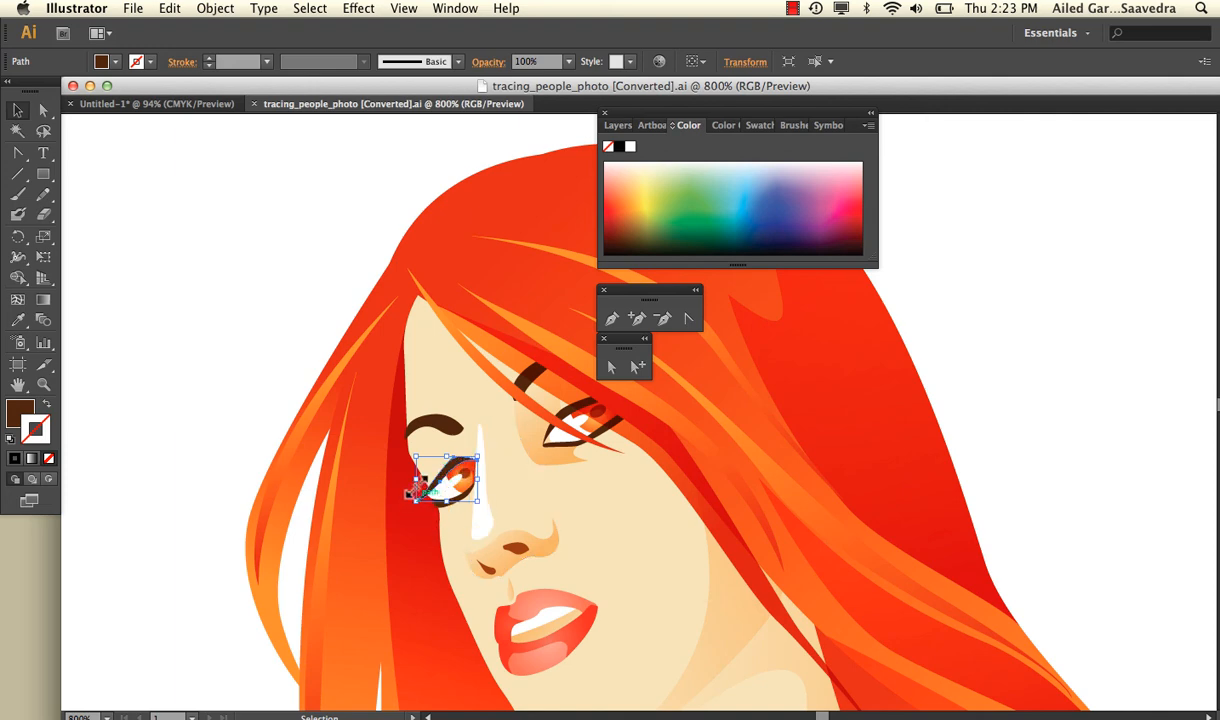